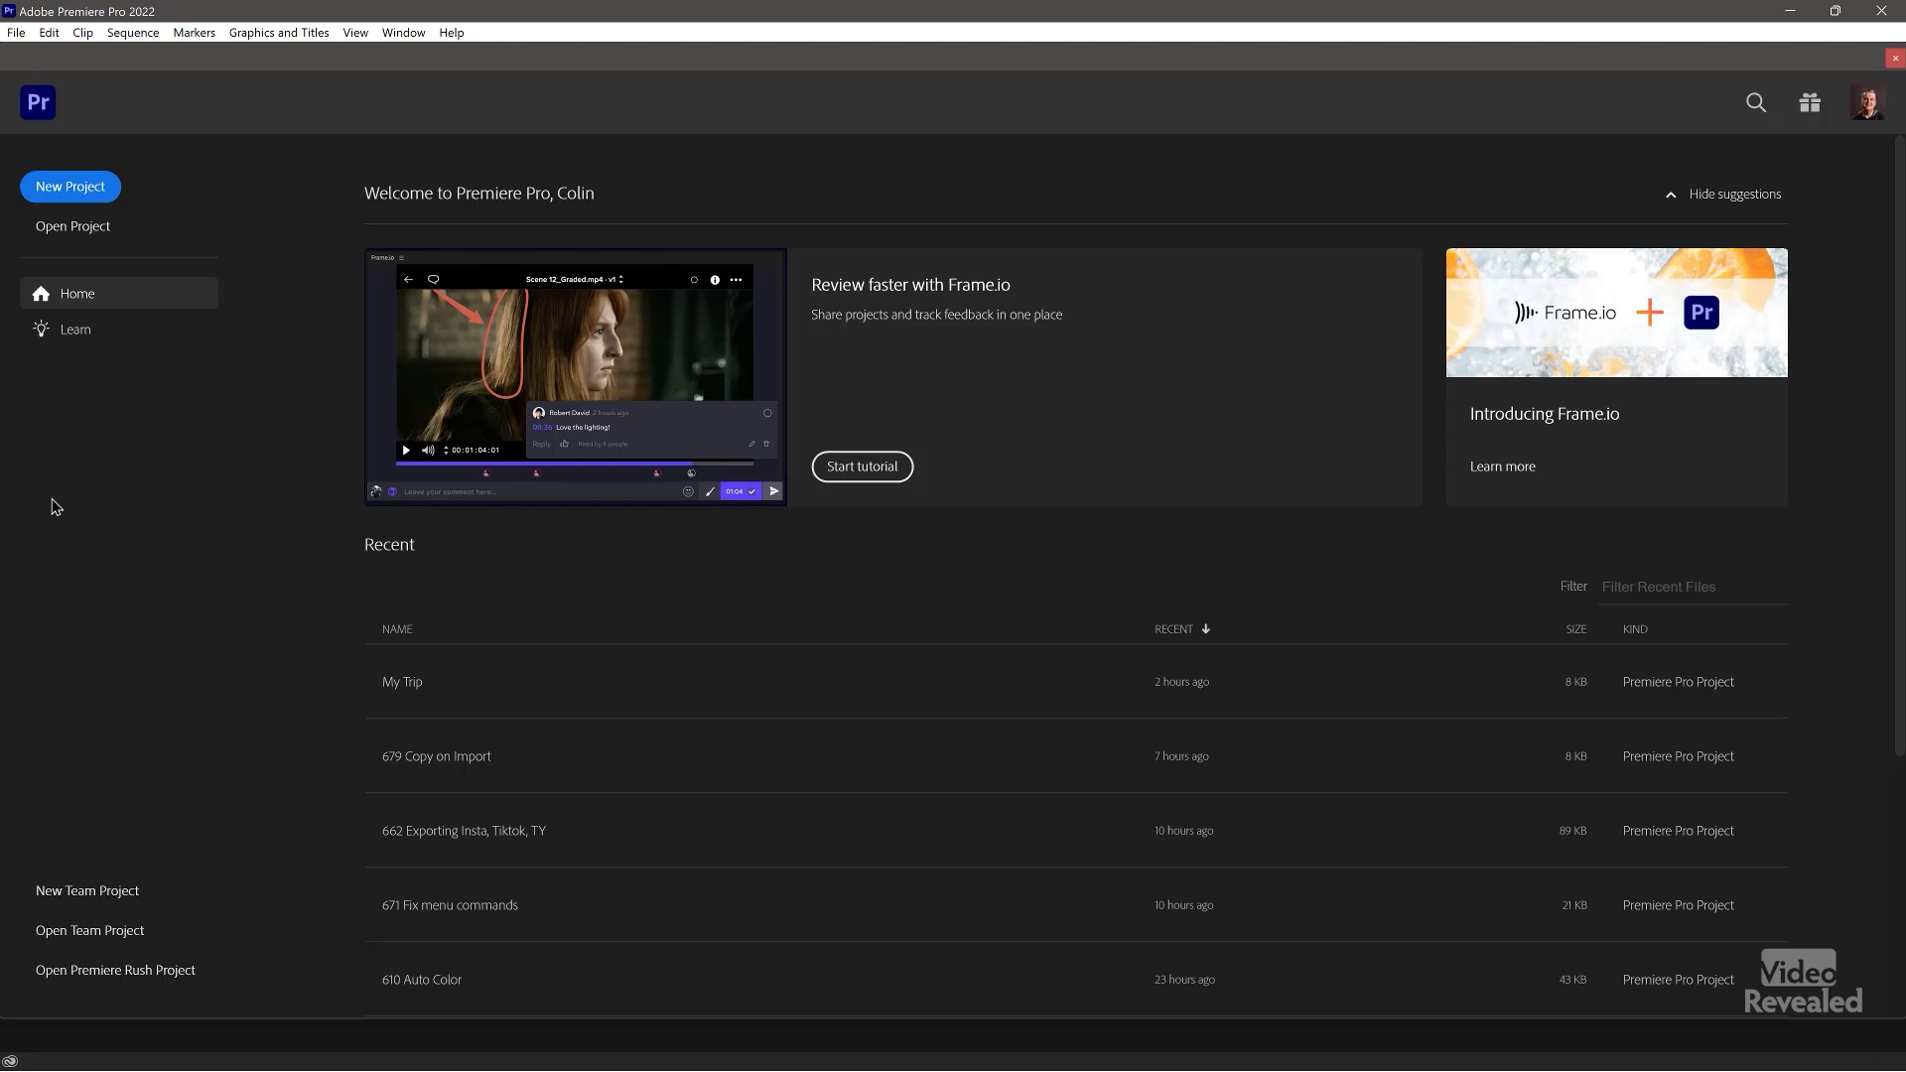
- Start a new project named My Trip and set its location to the My Trip folder inside 618 New Import Mode
{"action": "left_click", "coordinate": [71, 187]}
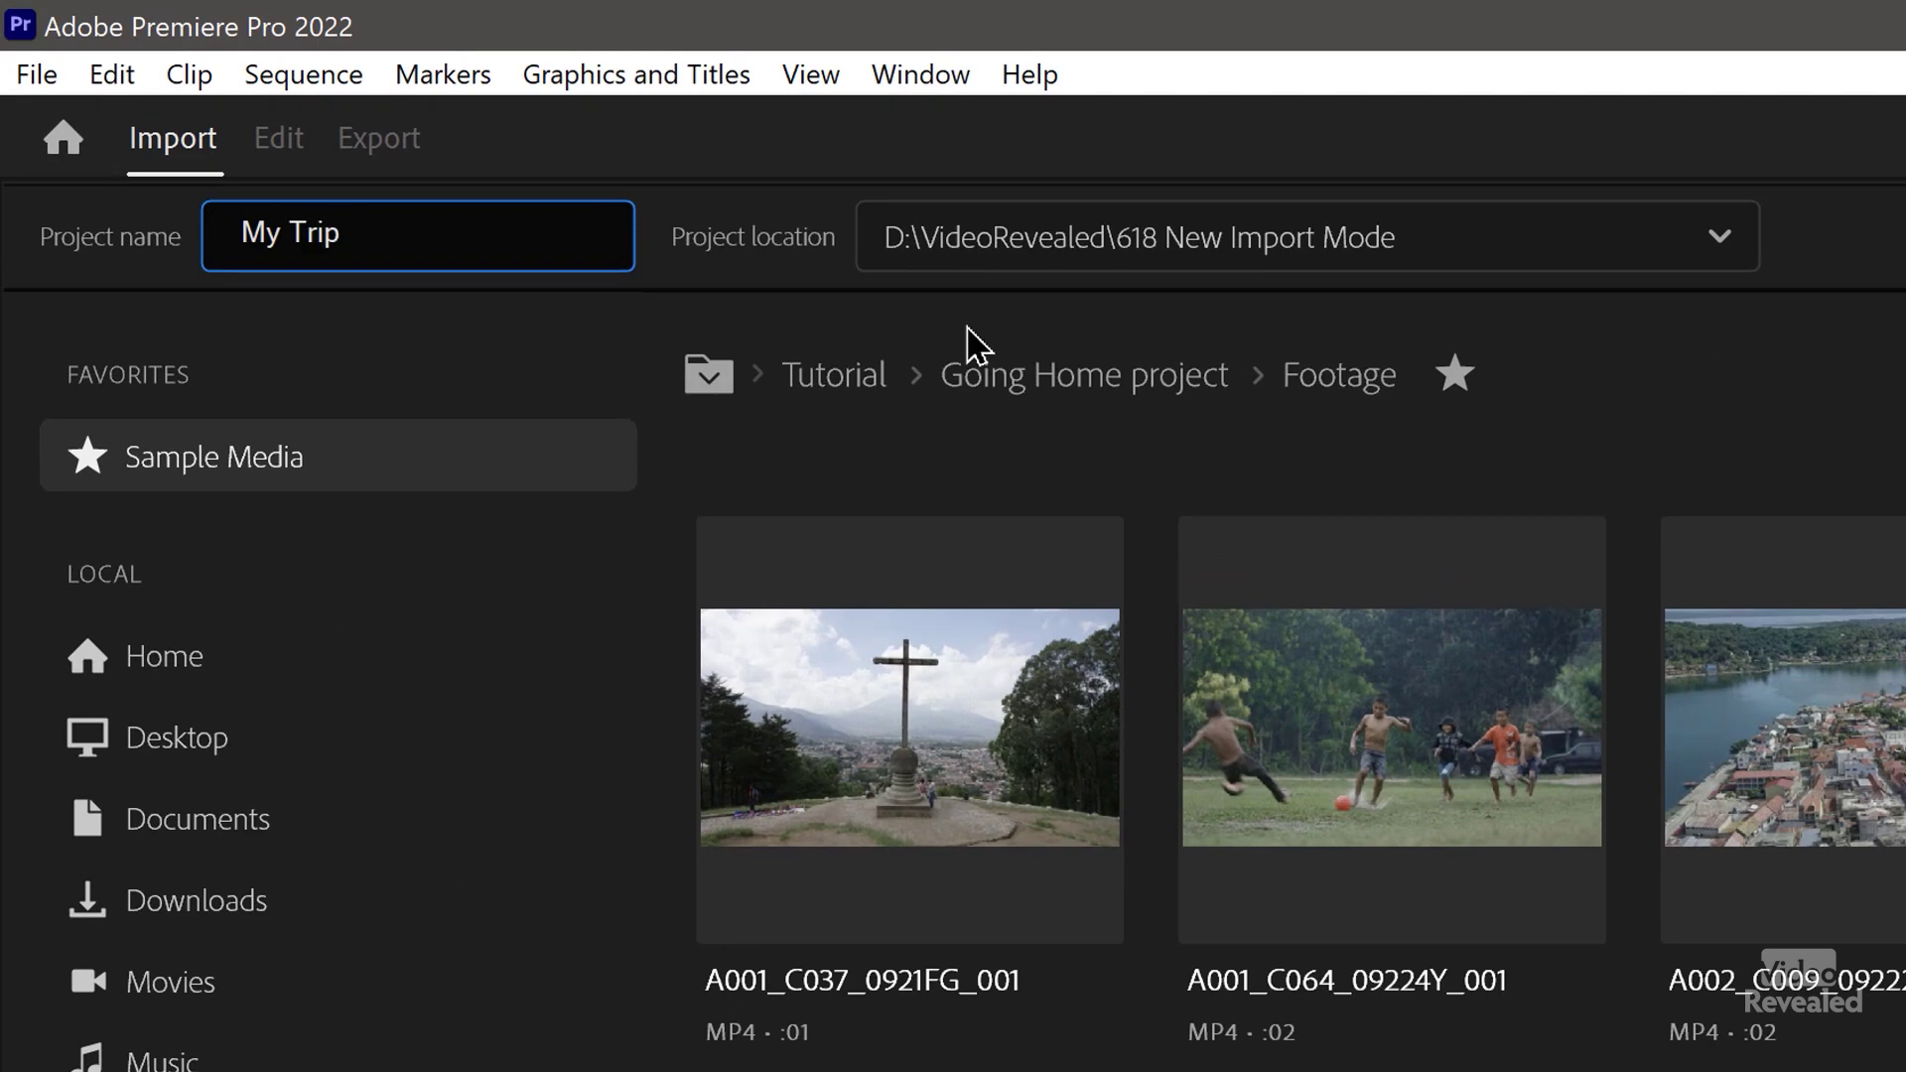
{"action": "left_click", "coordinate": [1728, 249]}
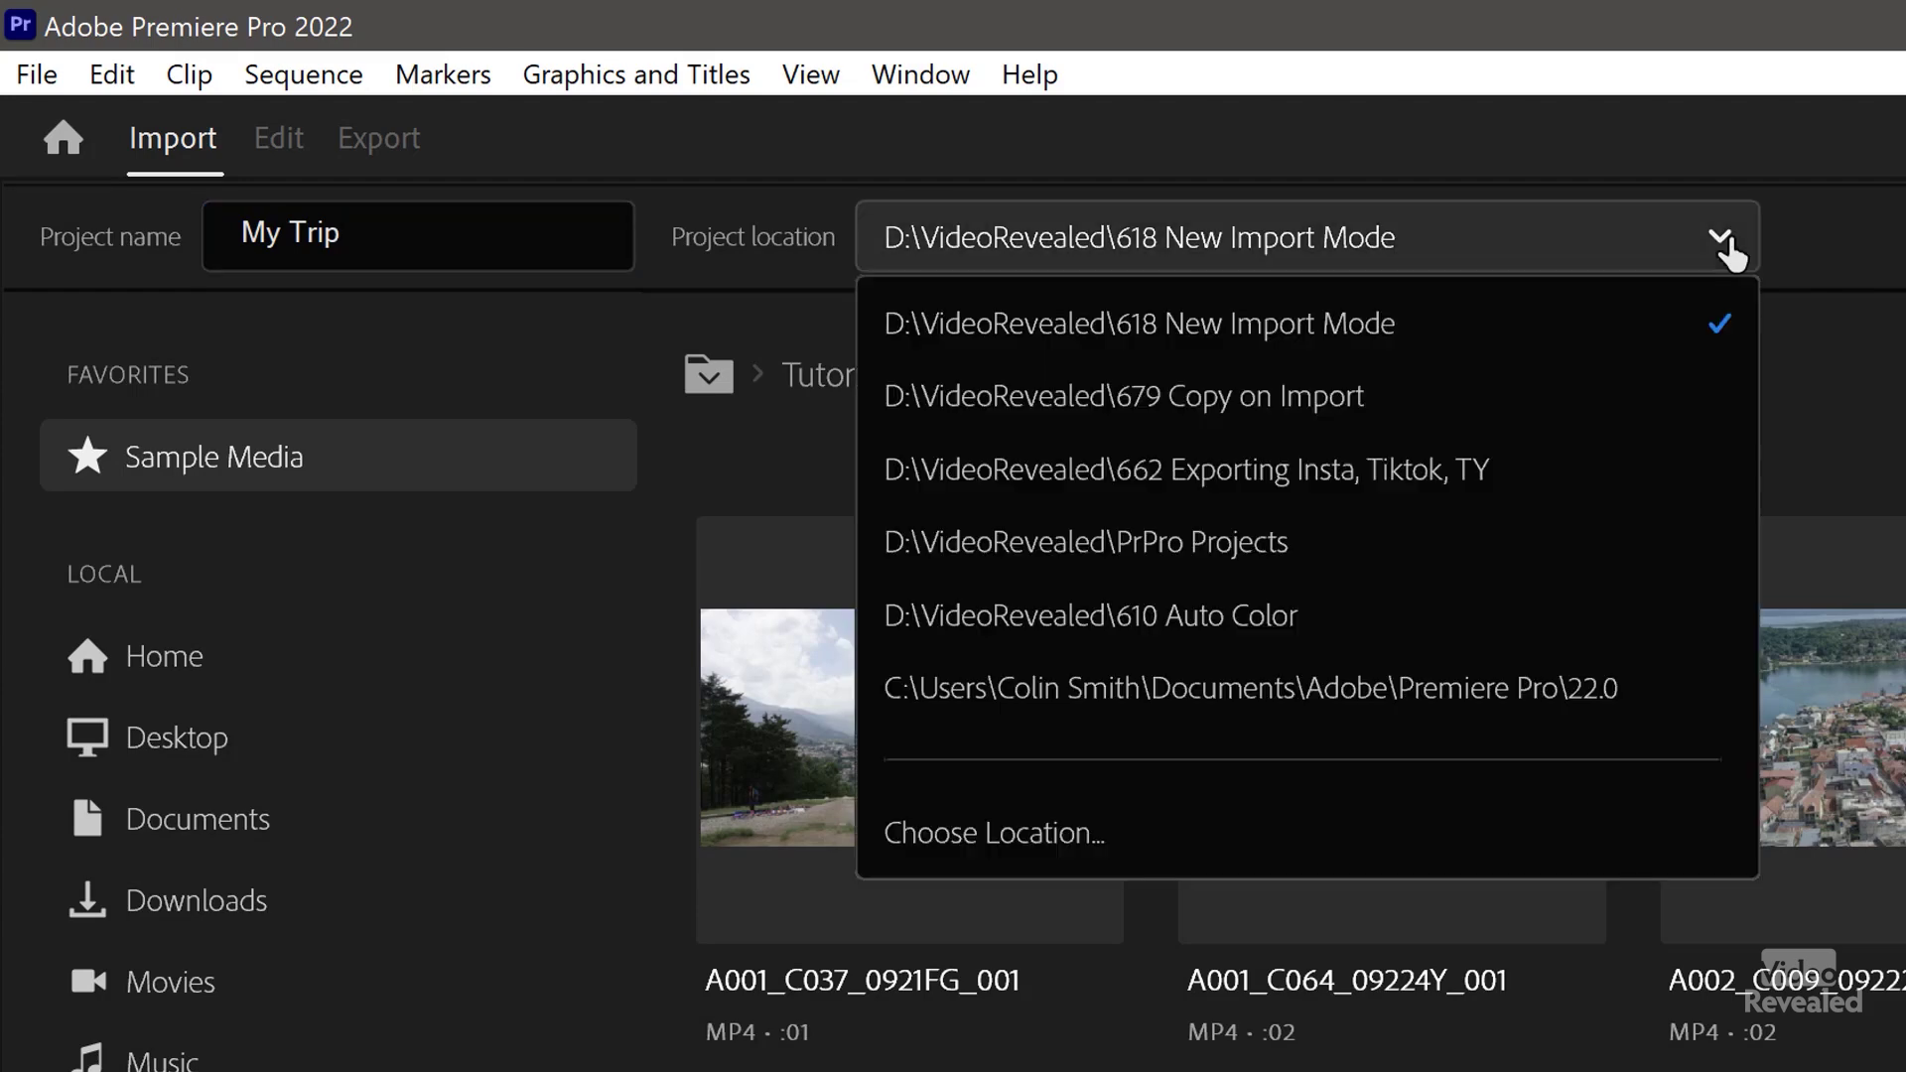
{"action": "left_click", "coordinate": [1033, 839]}
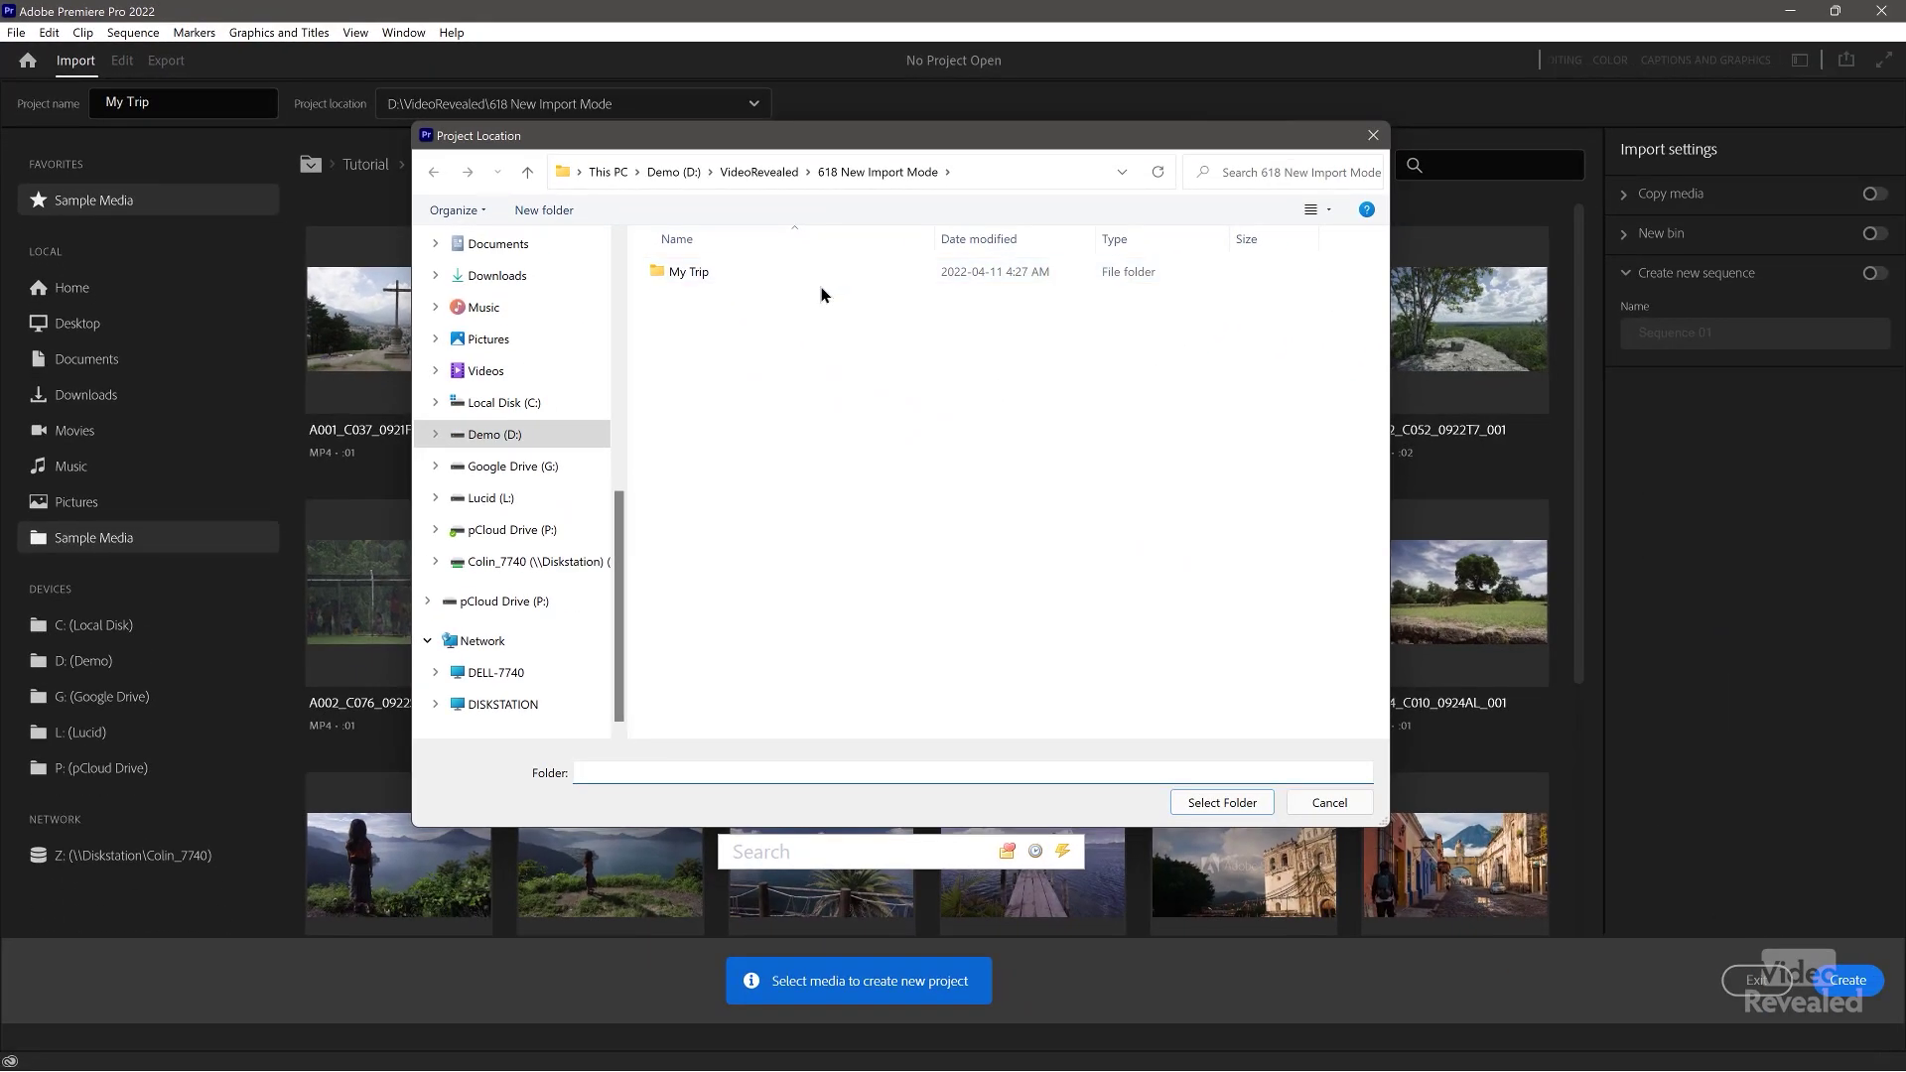
{"action": "double_click", "coordinate": [808, 270]}
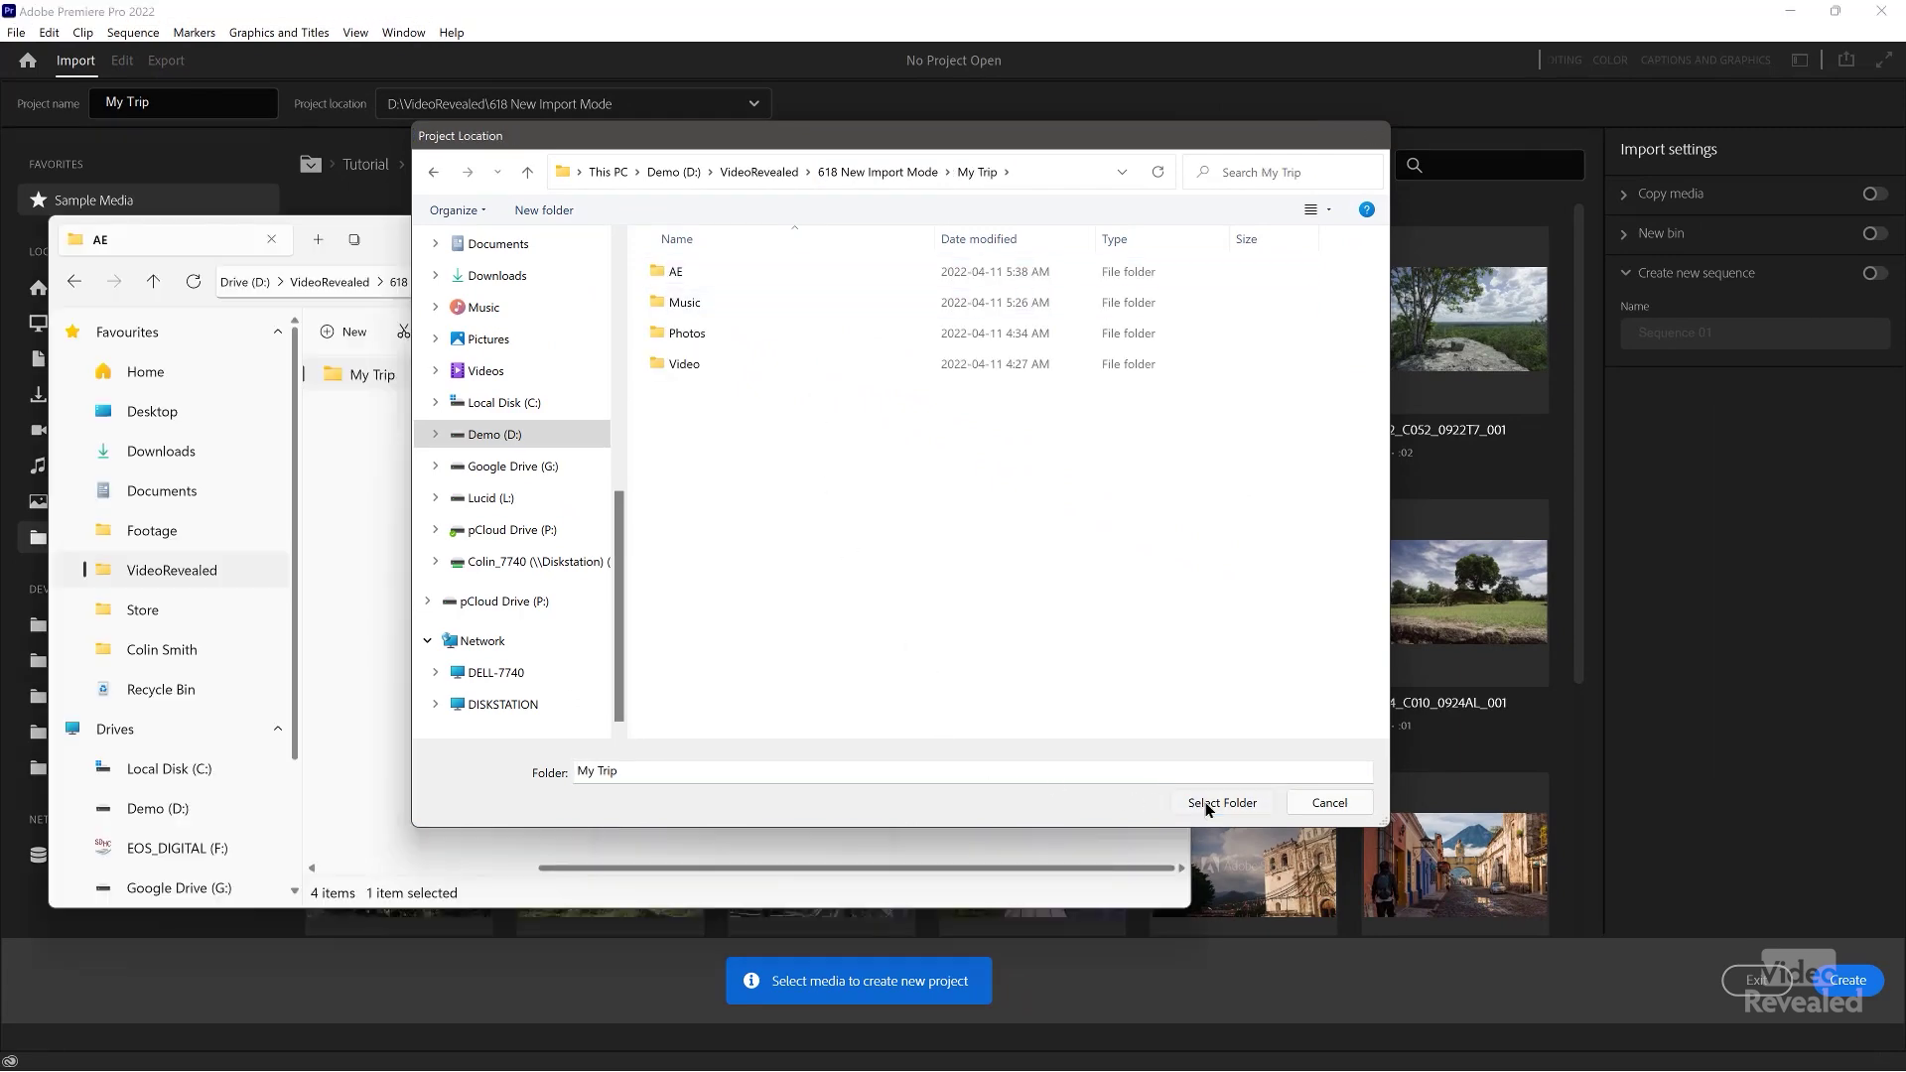
{"action": "left_click", "coordinate": [1203, 801]}
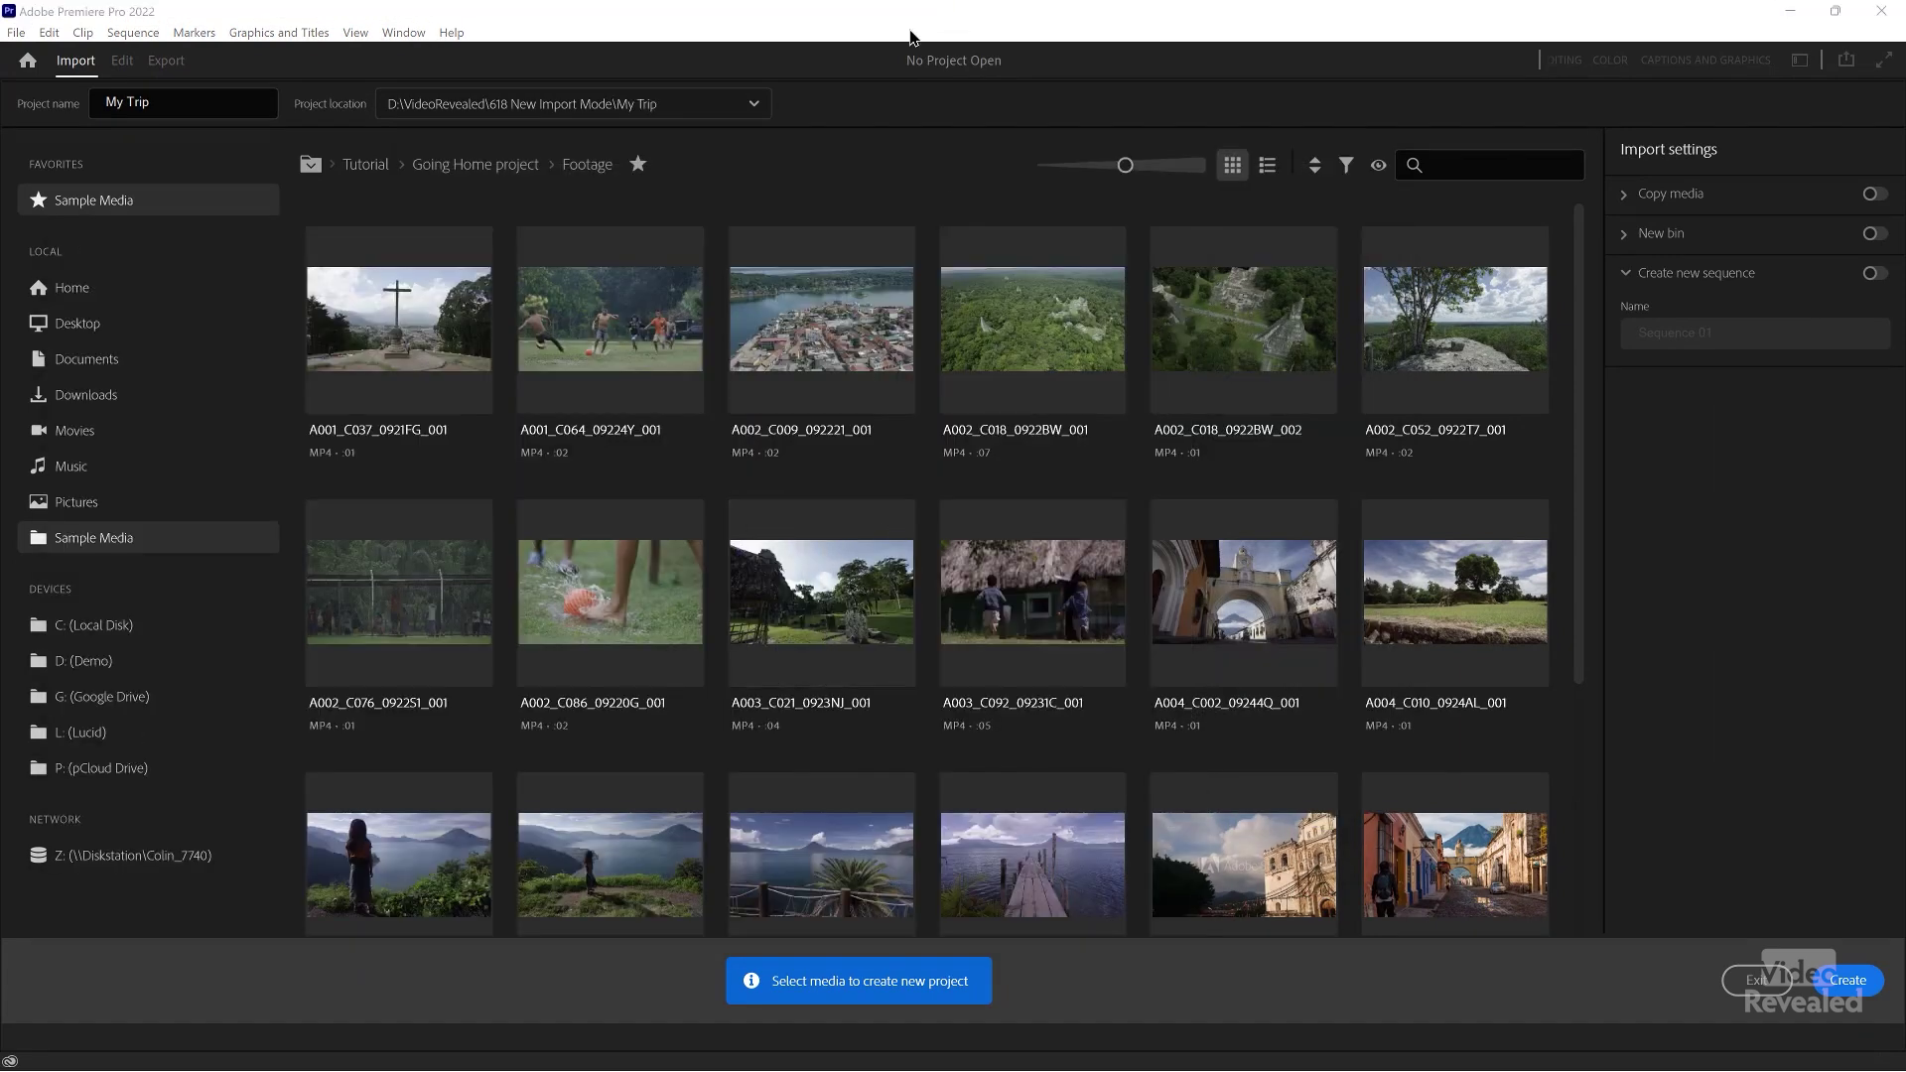
{"action": "left_click", "coordinate": [901, 25]}
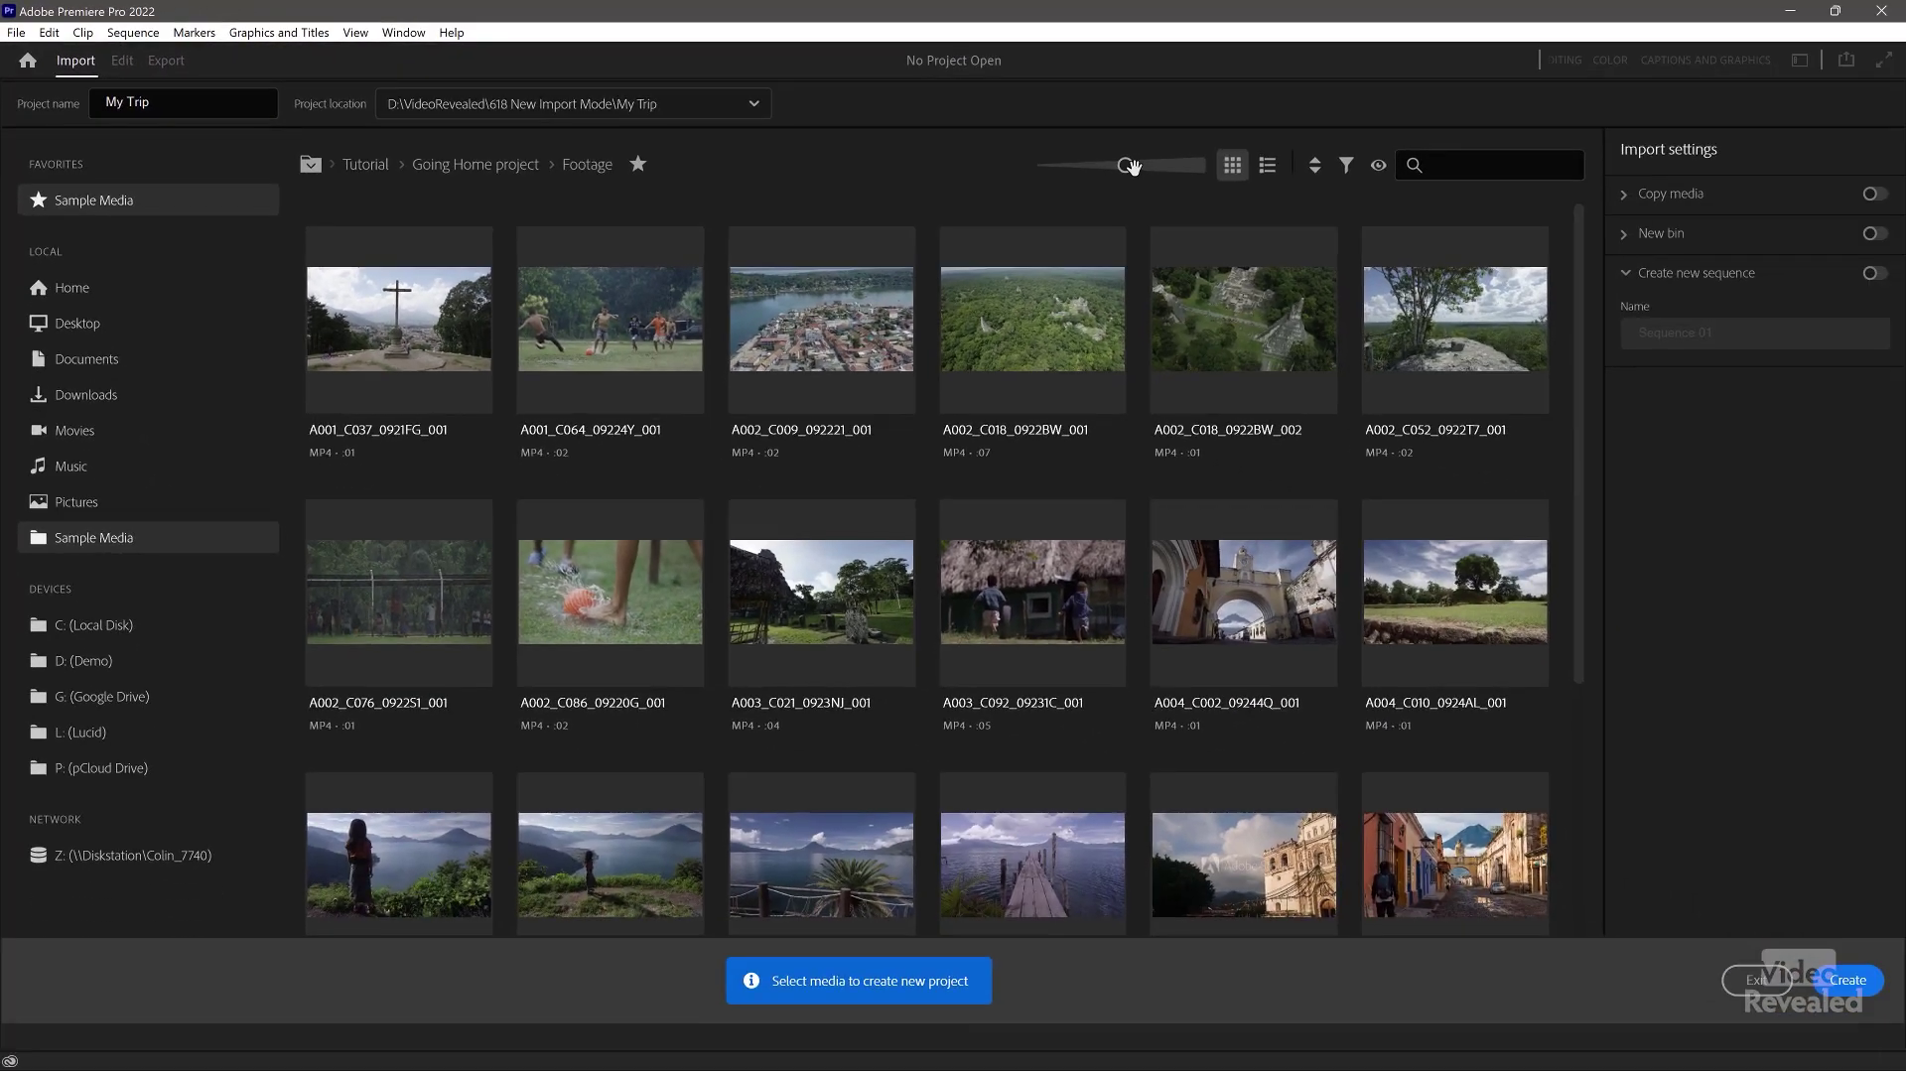
- Enlarge the footage thumbnails to the maximum size, and reduce them to show four clips per row
{"action": "left_click", "coordinate": [1181, 166]}
{"action": "left_click_drag", "start_coordinate": [1182, 167], "coordinate": [1200, 166]}
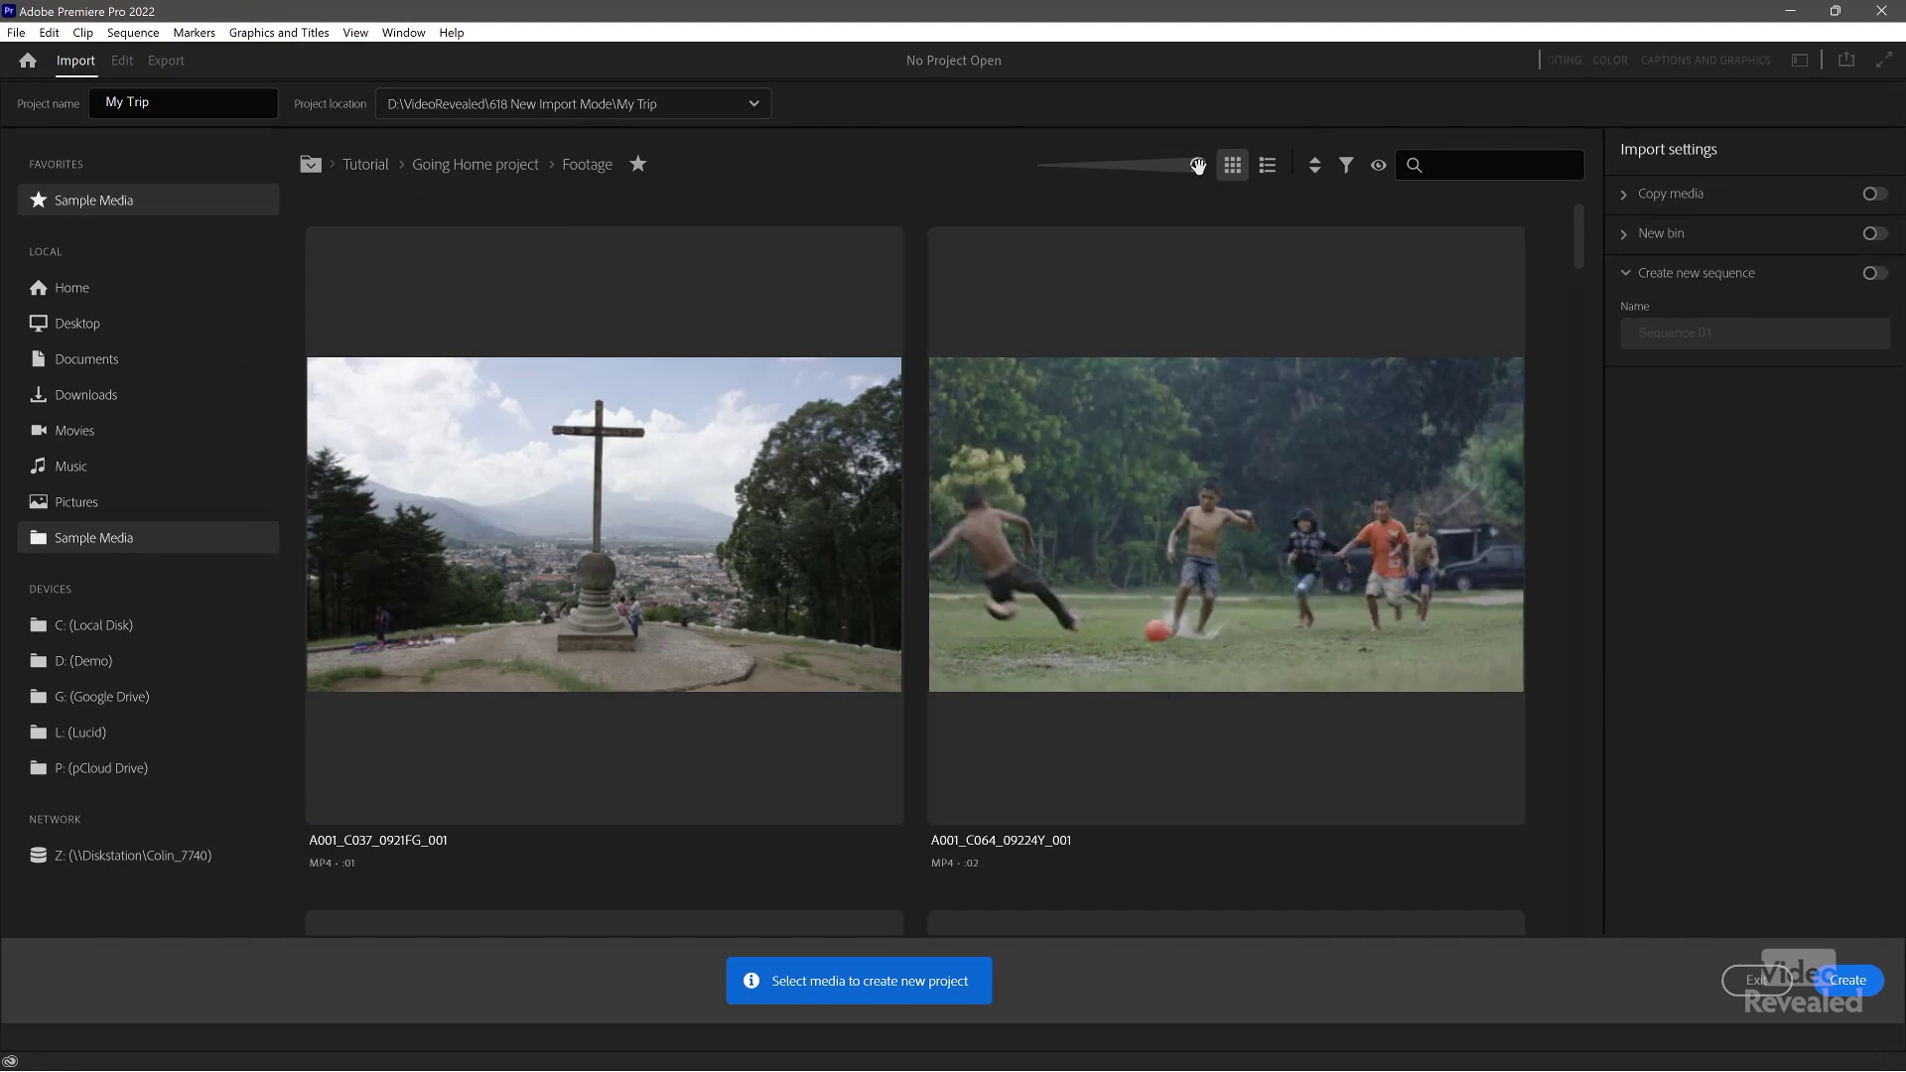
{"action": "left_click_drag", "start_coordinate": [1150, 170], "coordinate": [1142, 166]}
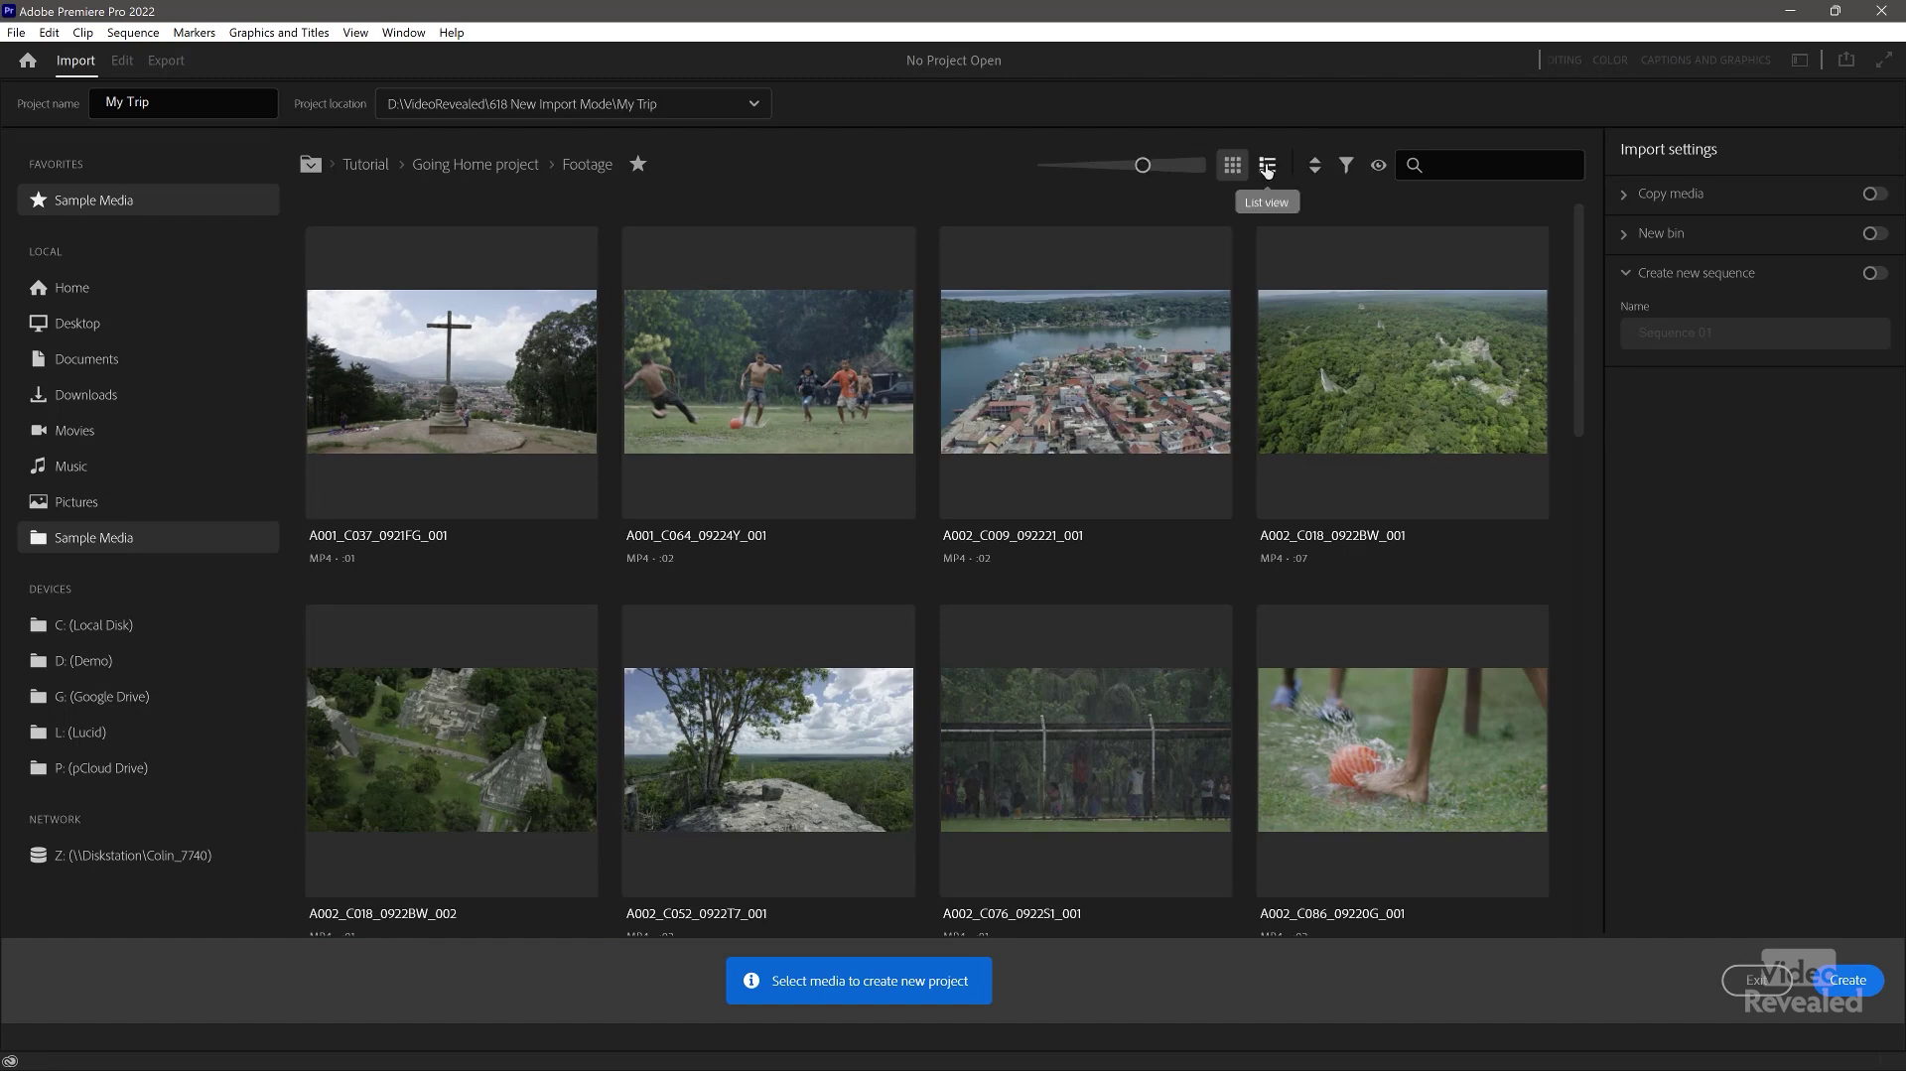
- Display the sample footage as a detailed list and look through its clips
{"action": "left_click", "coordinate": [1267, 169]}
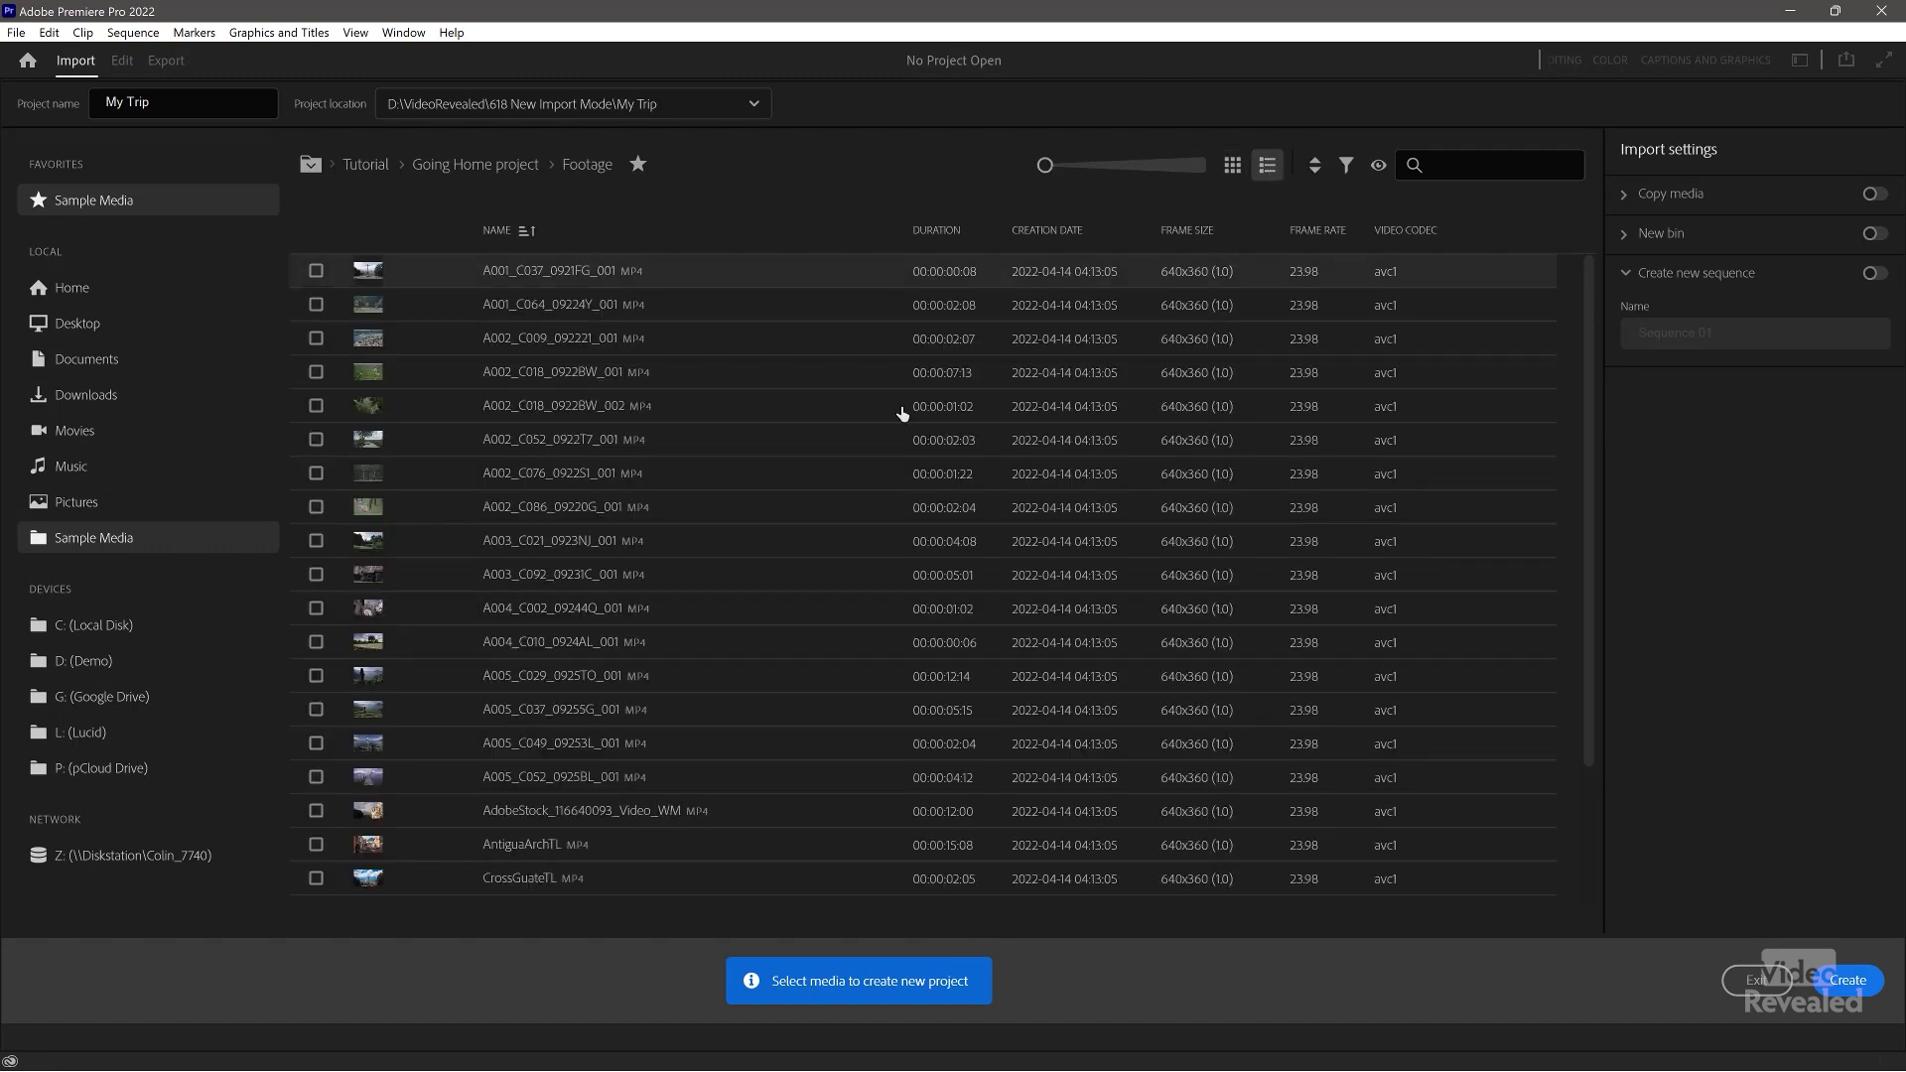
{"action": "scroll", "coordinate": [902, 413], "scroll_direction": "down", "scroll_amount": 3}
{"action": "scroll", "coordinate": [903, 411], "scroll_direction": "up", "scroll_amount": 3}
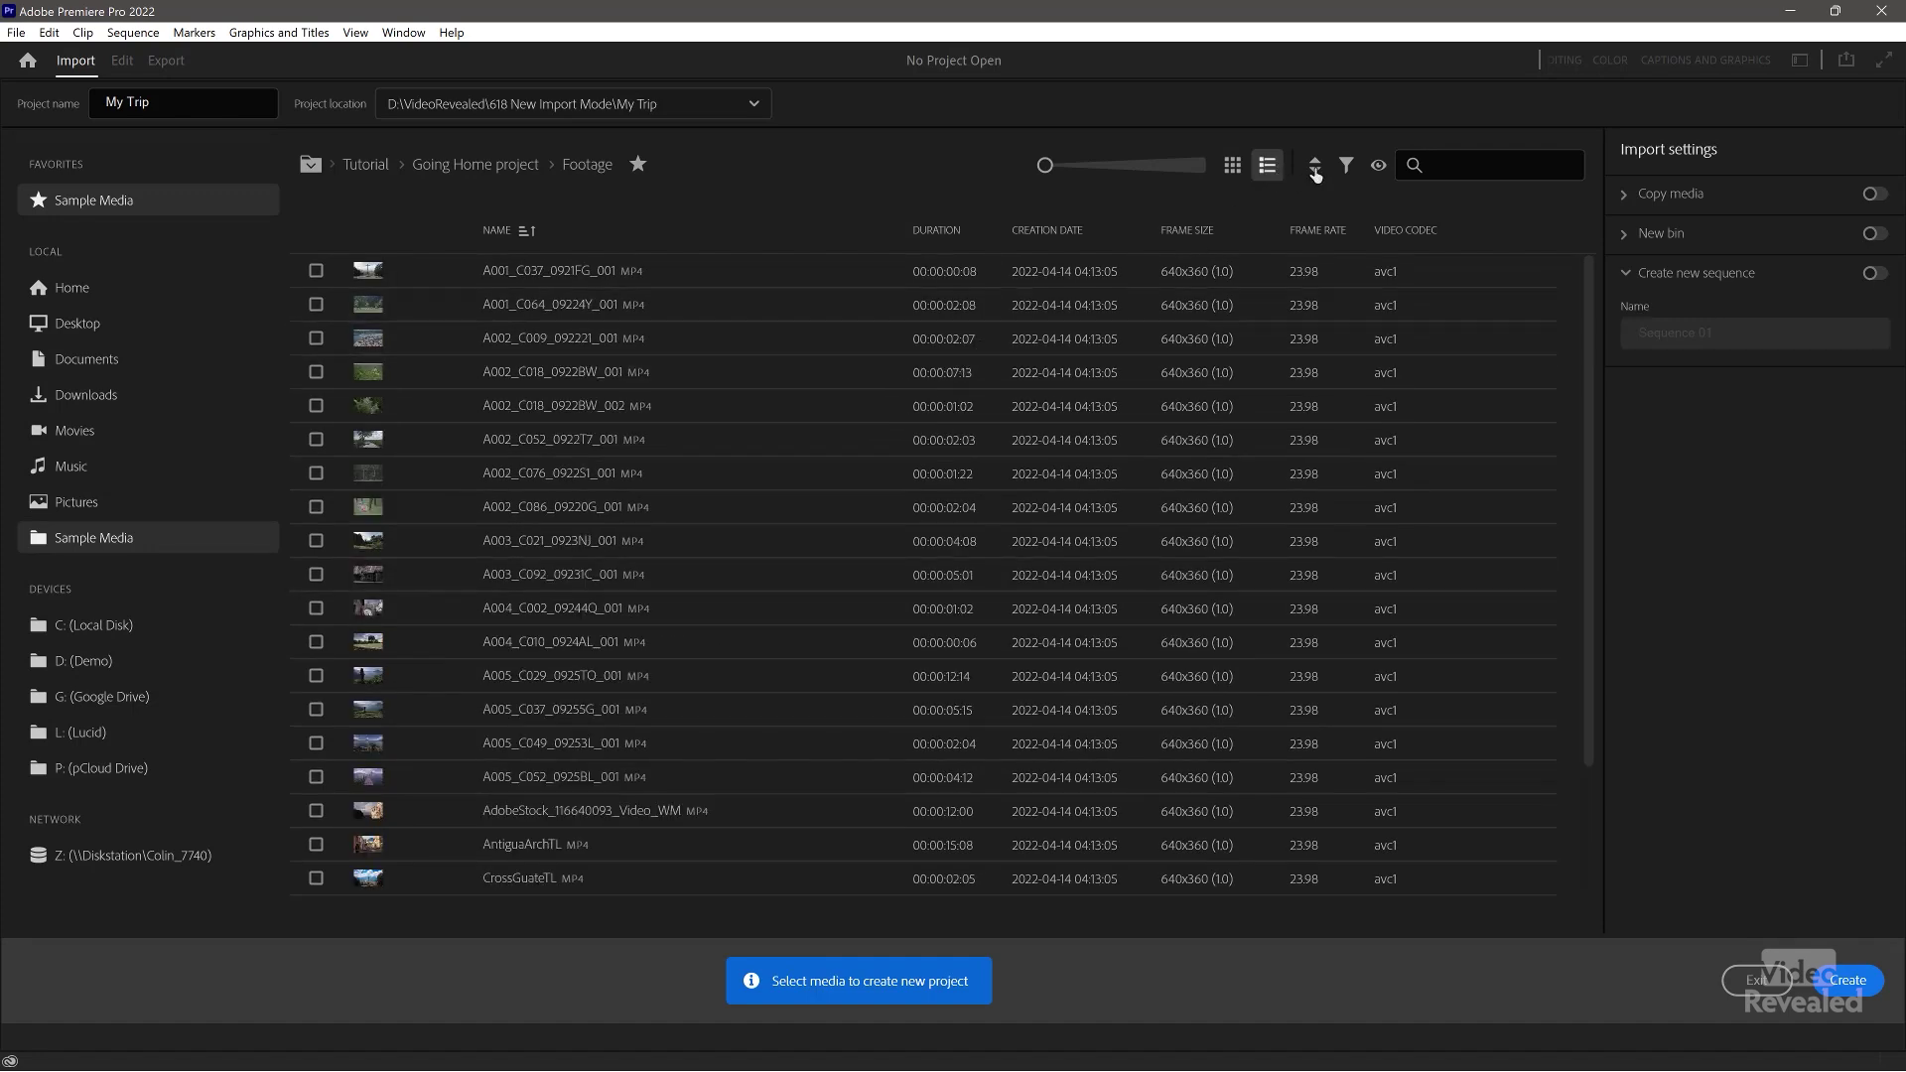
- Examine the available sort orders, file type filters and camera format viewing options for the media browser
{"action": "left_click", "coordinate": [1316, 171]}
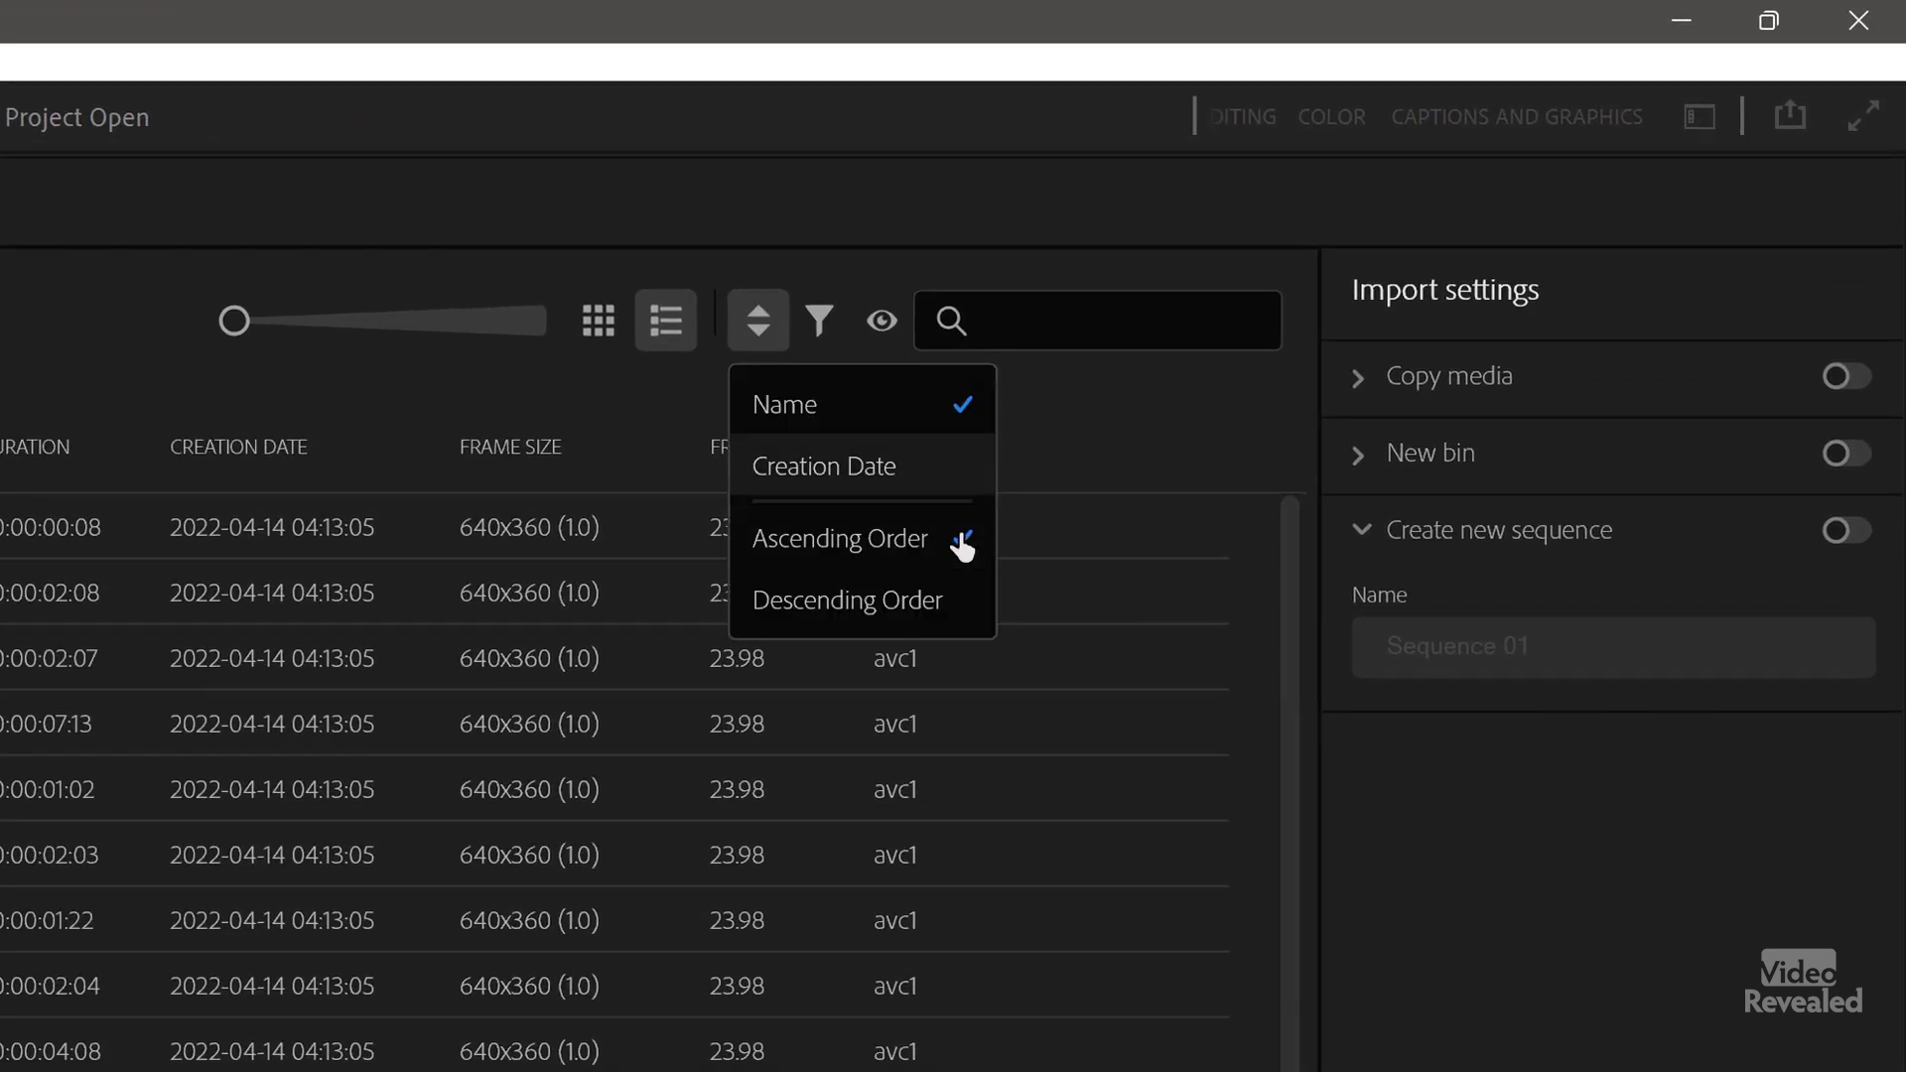
{"action": "left_click", "coordinate": [820, 325]}
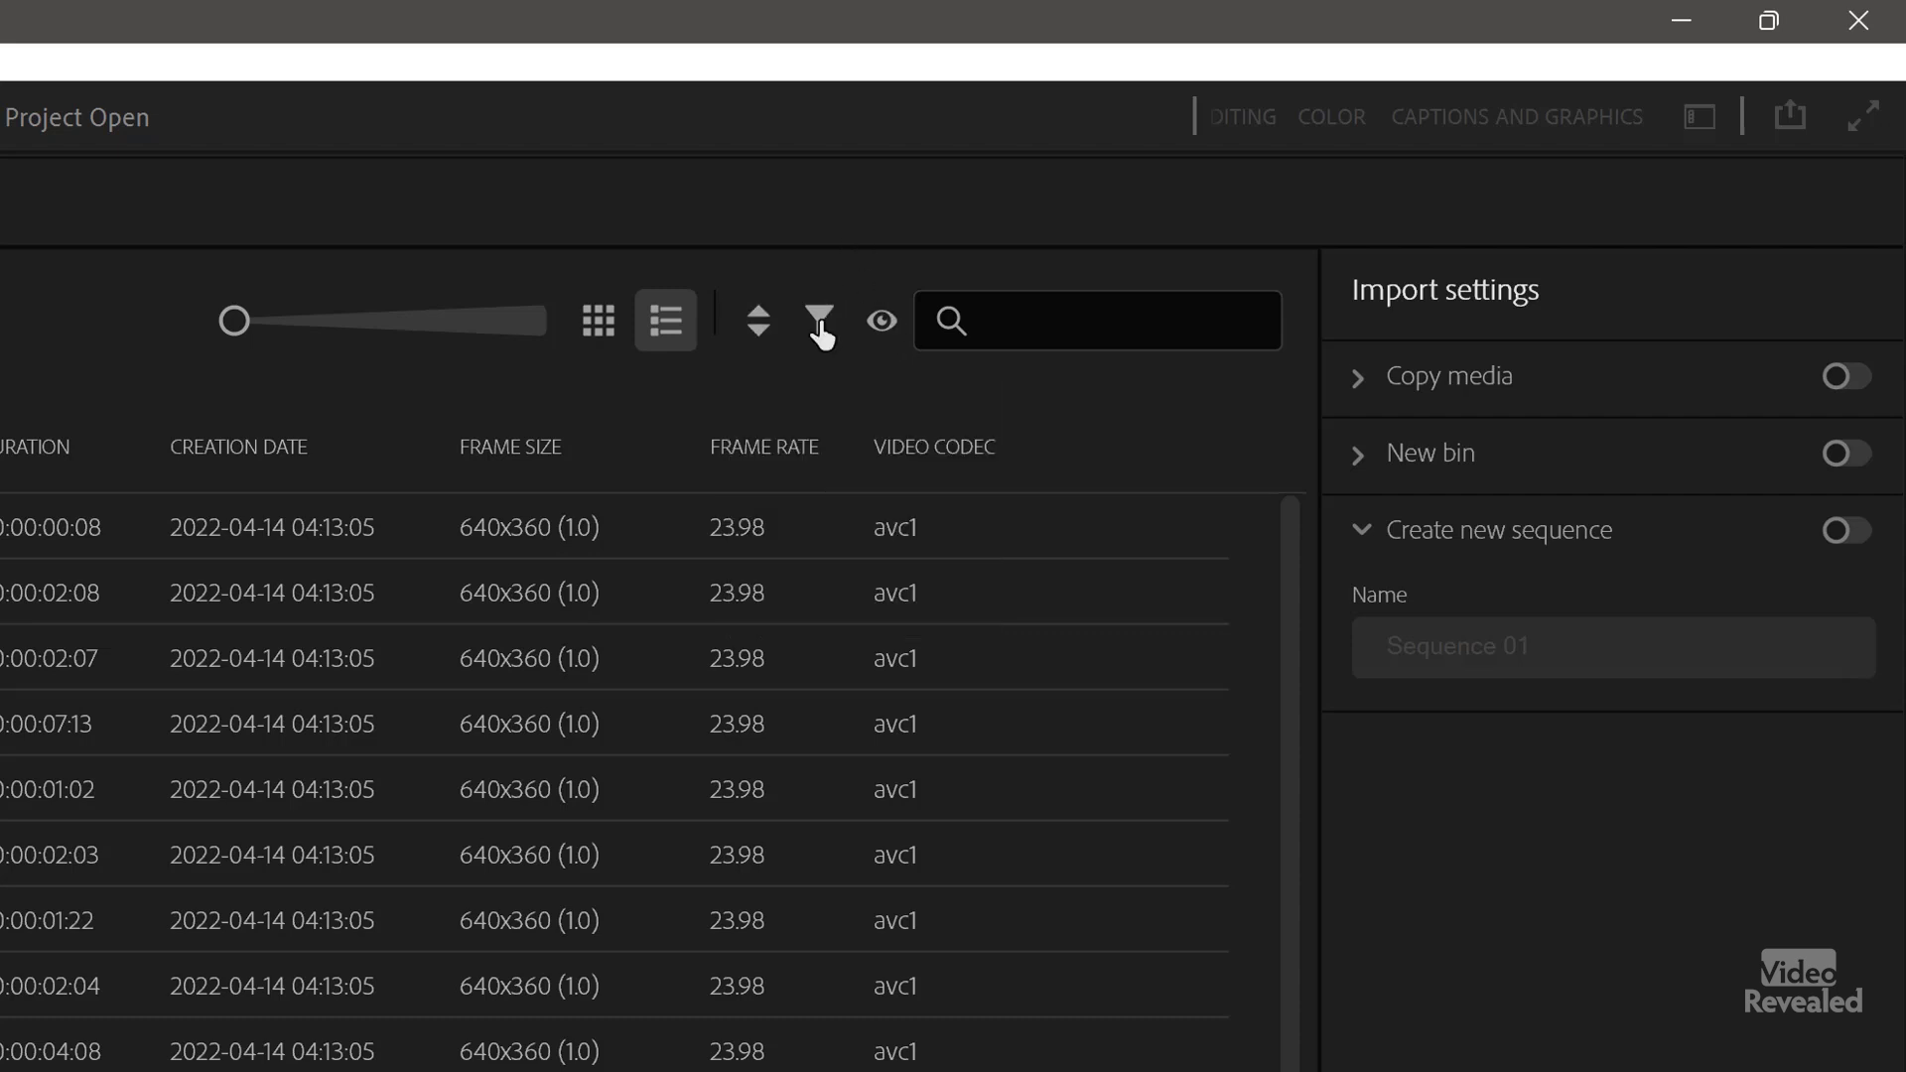
{"action": "left_click", "coordinate": [820, 327]}
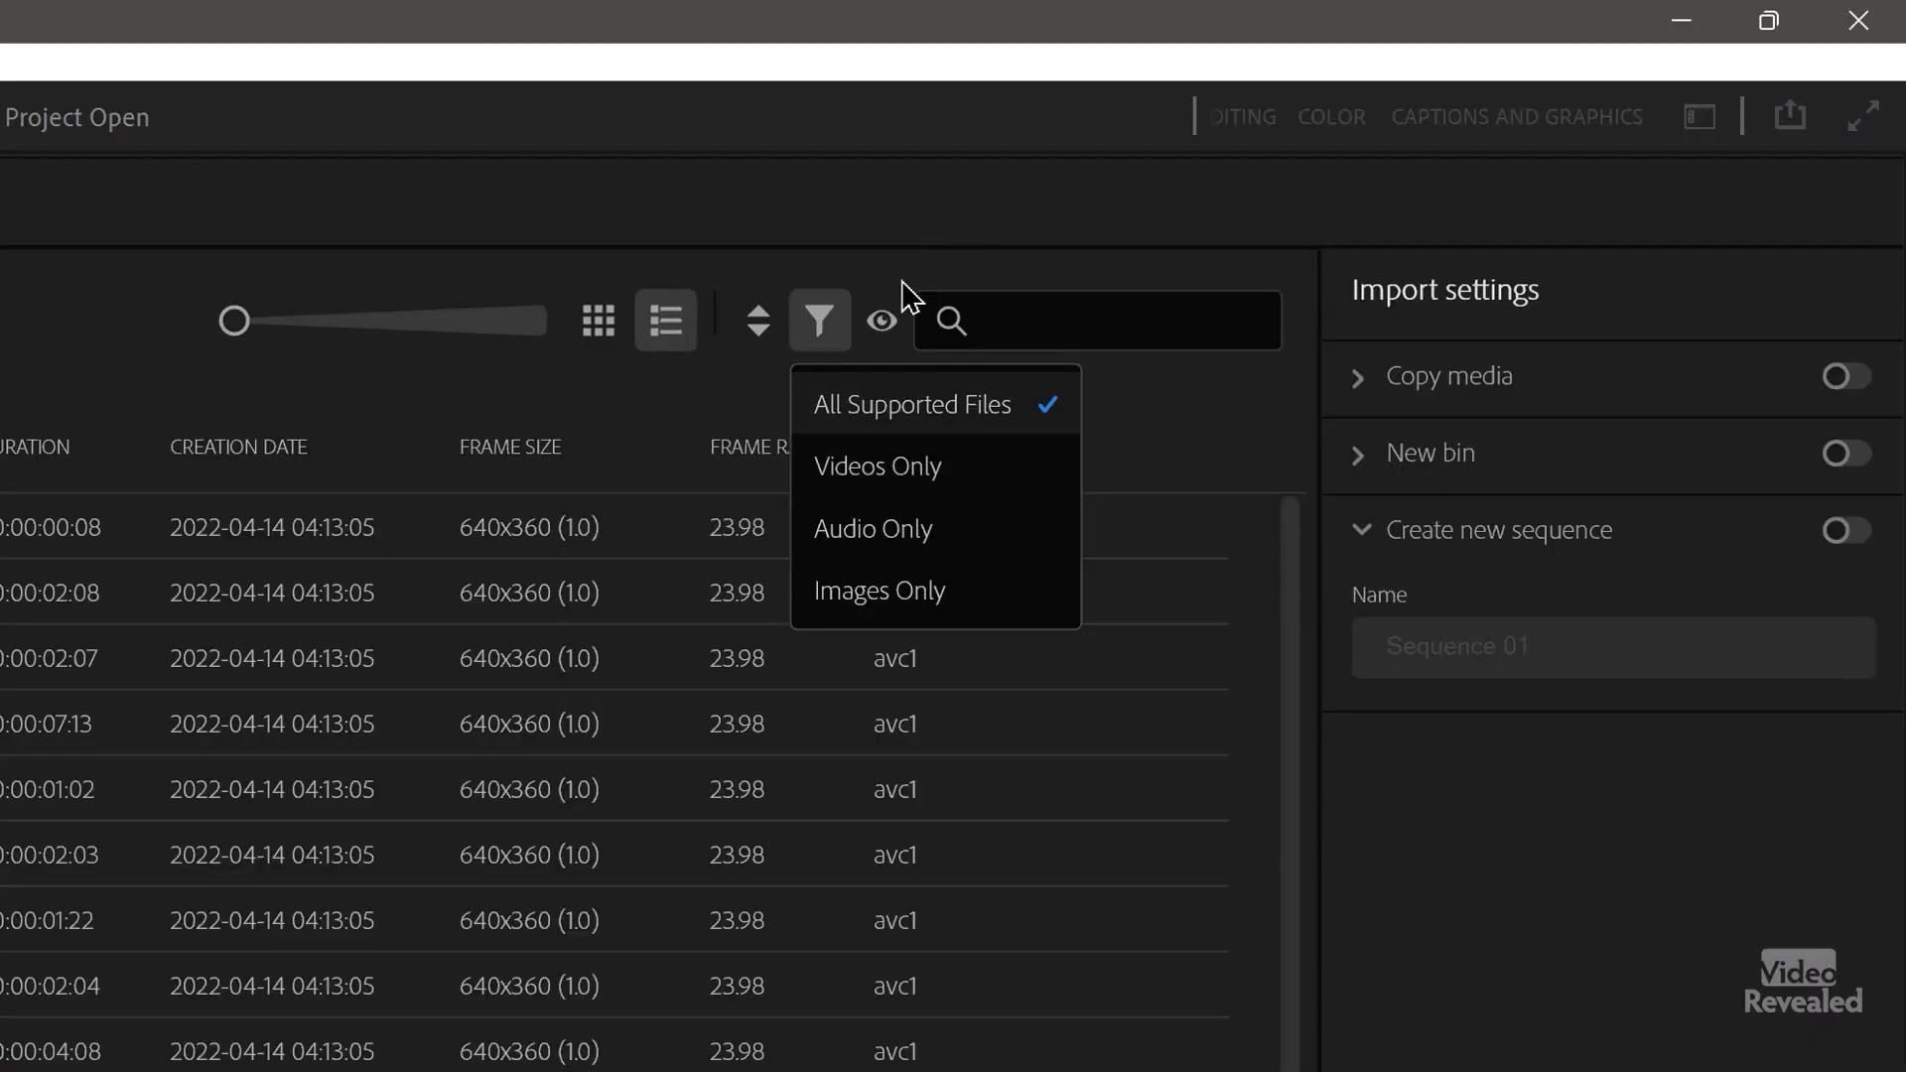
{"action": "left_click", "coordinate": [881, 325]}
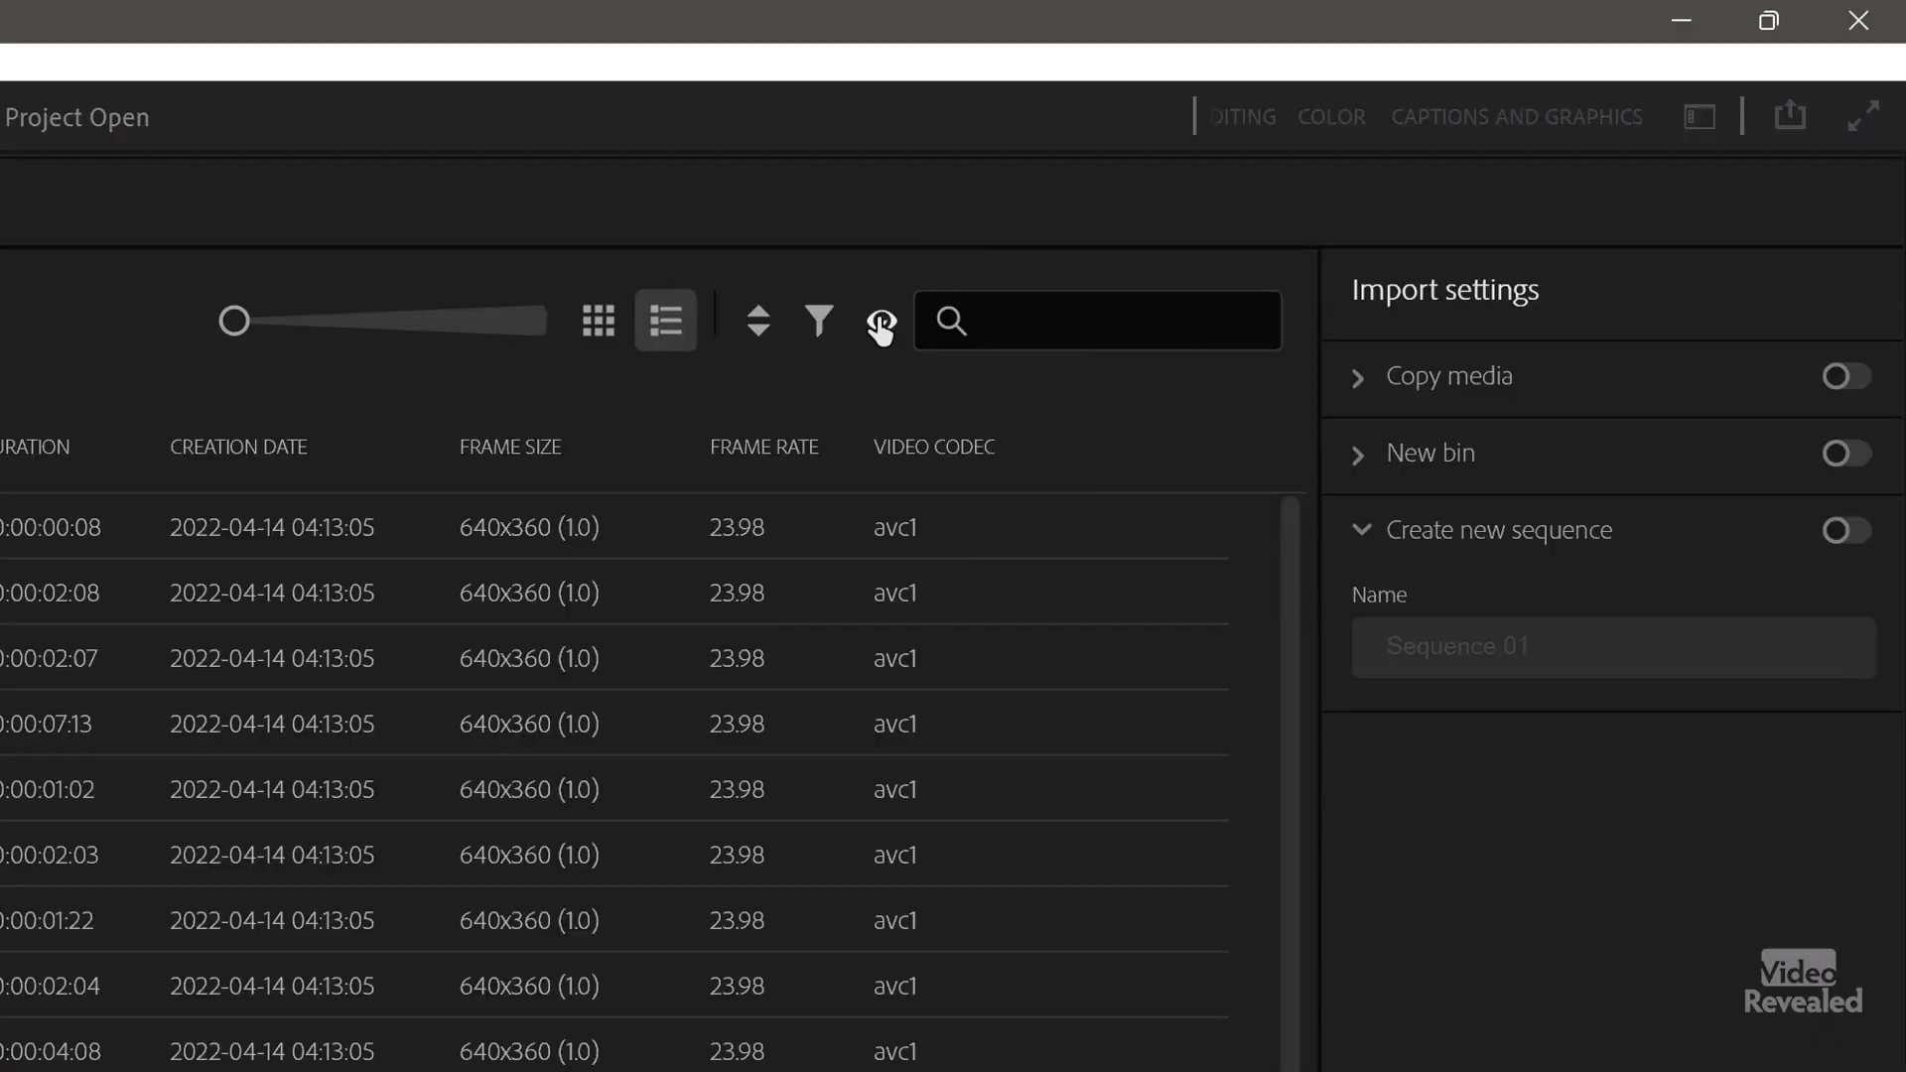
{"action": "left_click", "coordinate": [881, 325]}
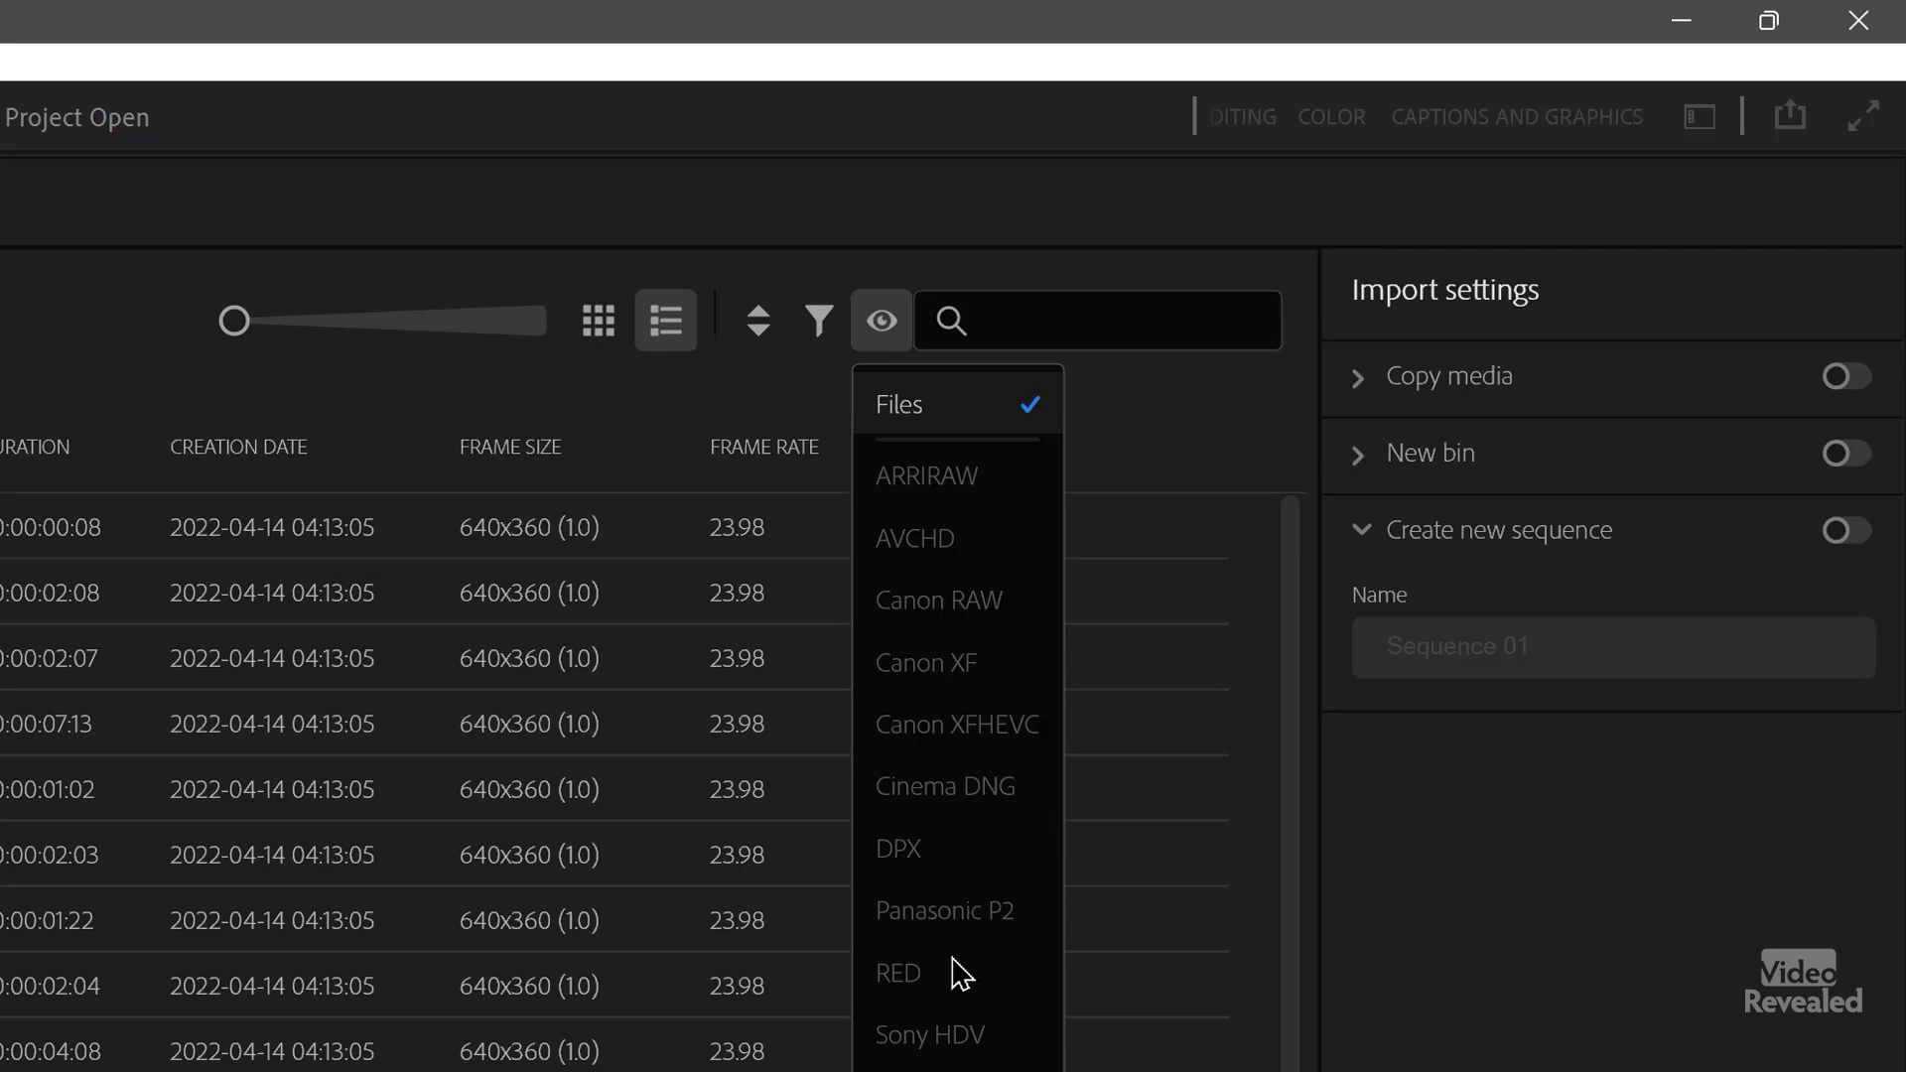
{"action": "left_click", "coordinate": [1142, 588]}
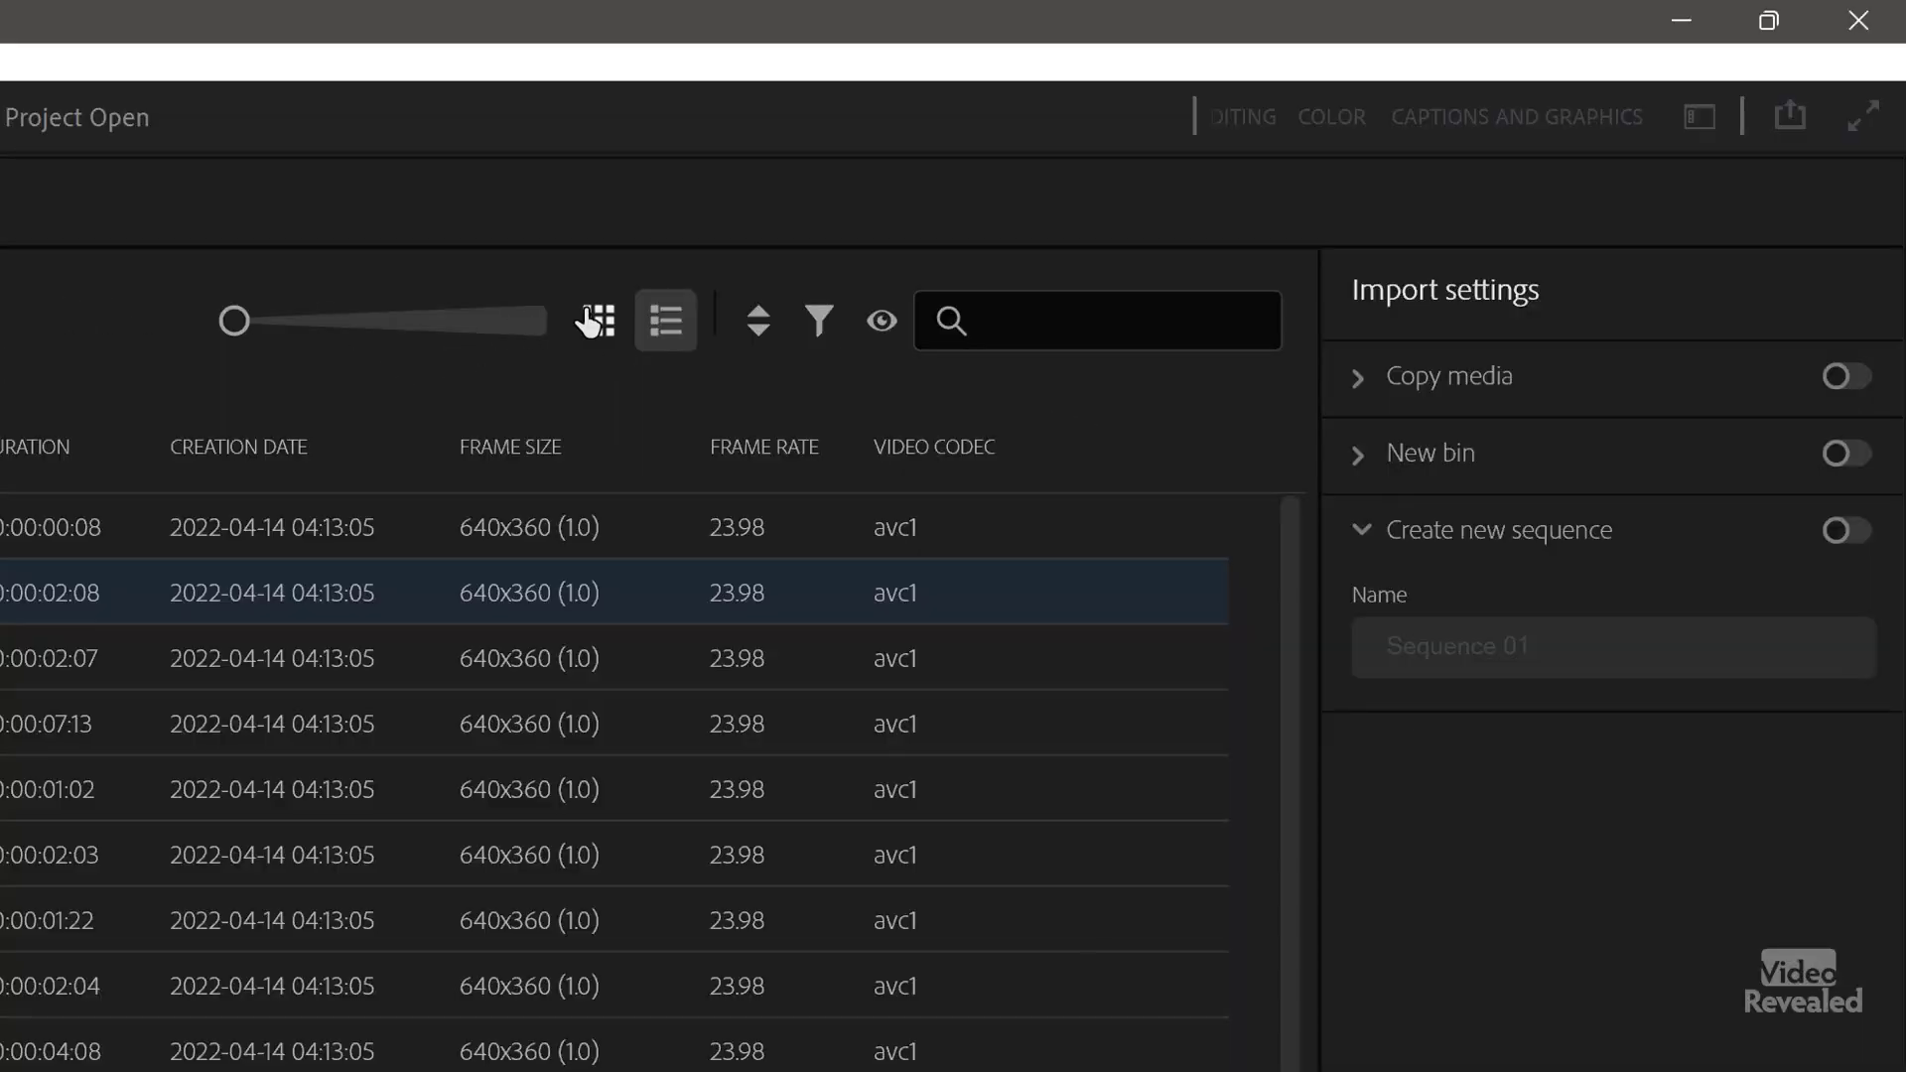
- Return the footage to thumbnail view and remove Sample Media from the favorites
{"action": "left_click", "coordinate": [597, 321]}
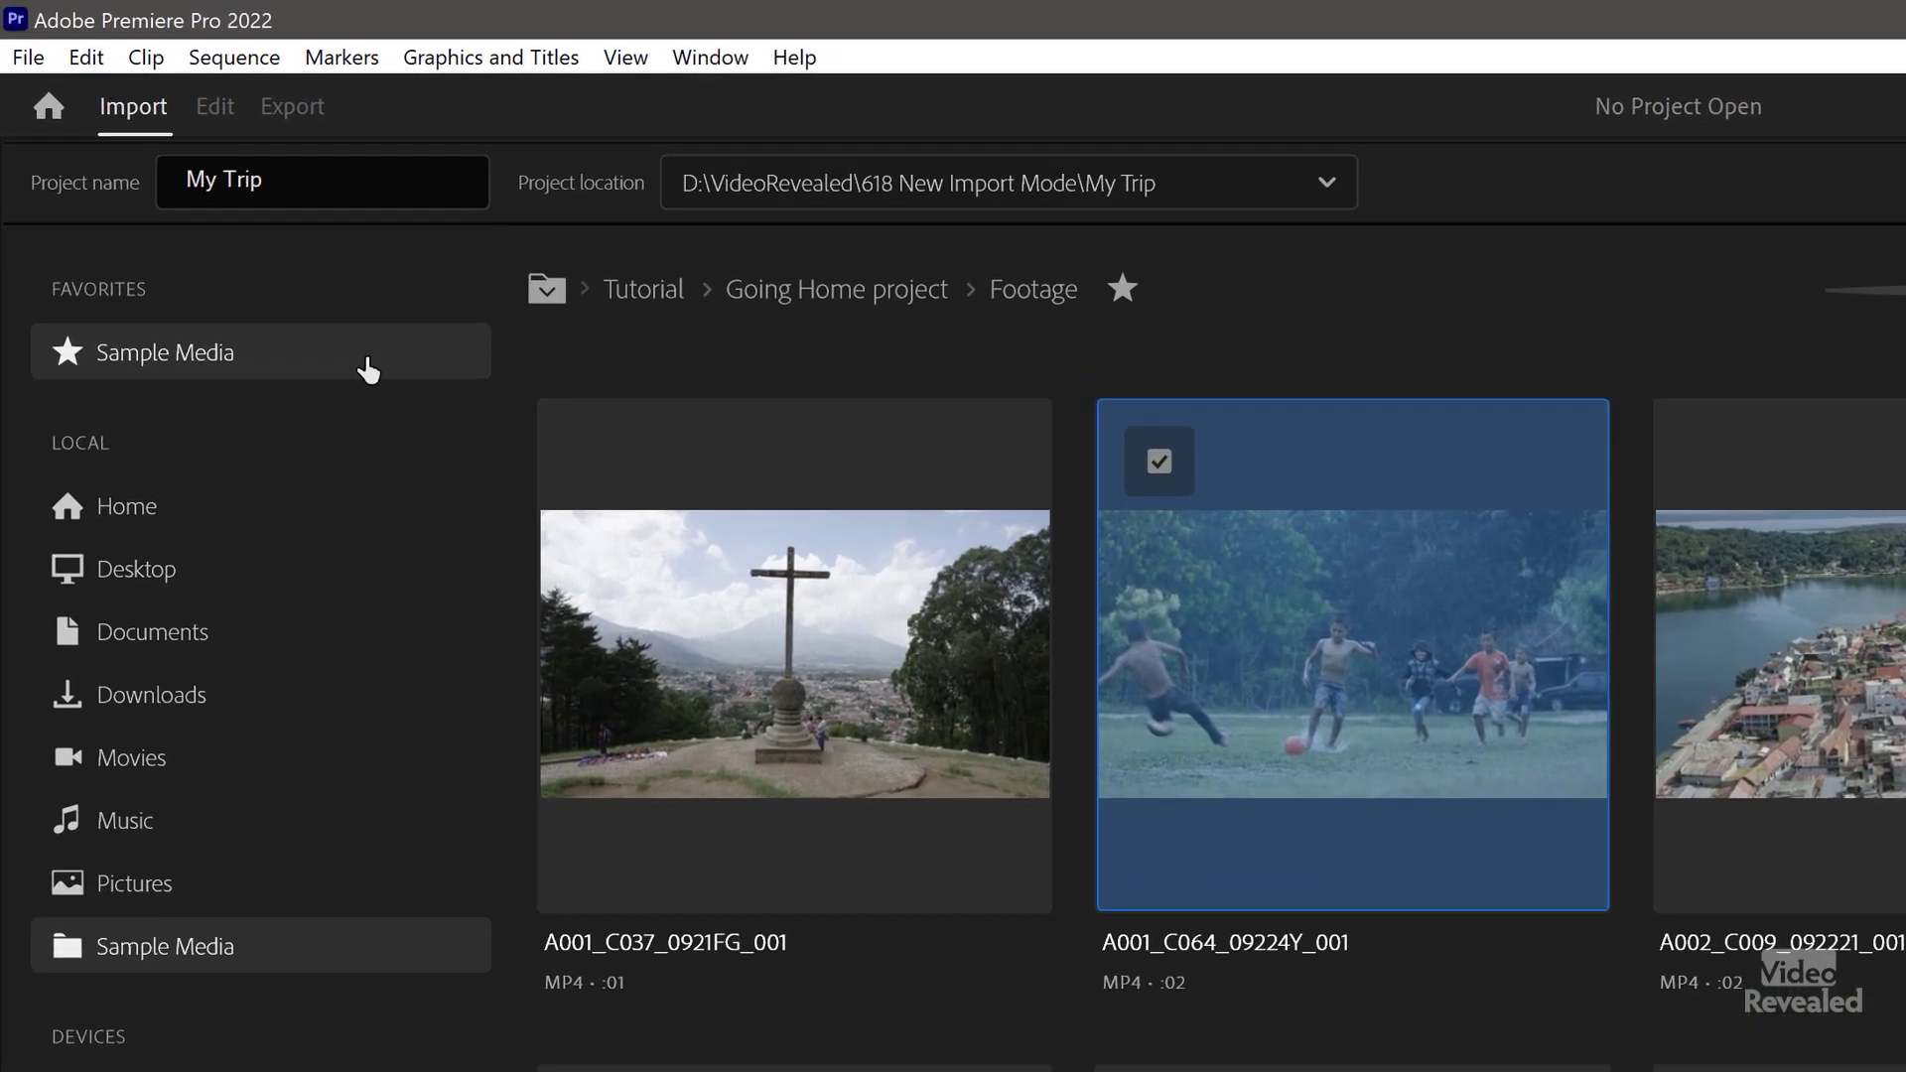
{"action": "left_click", "coordinate": [1129, 298]}
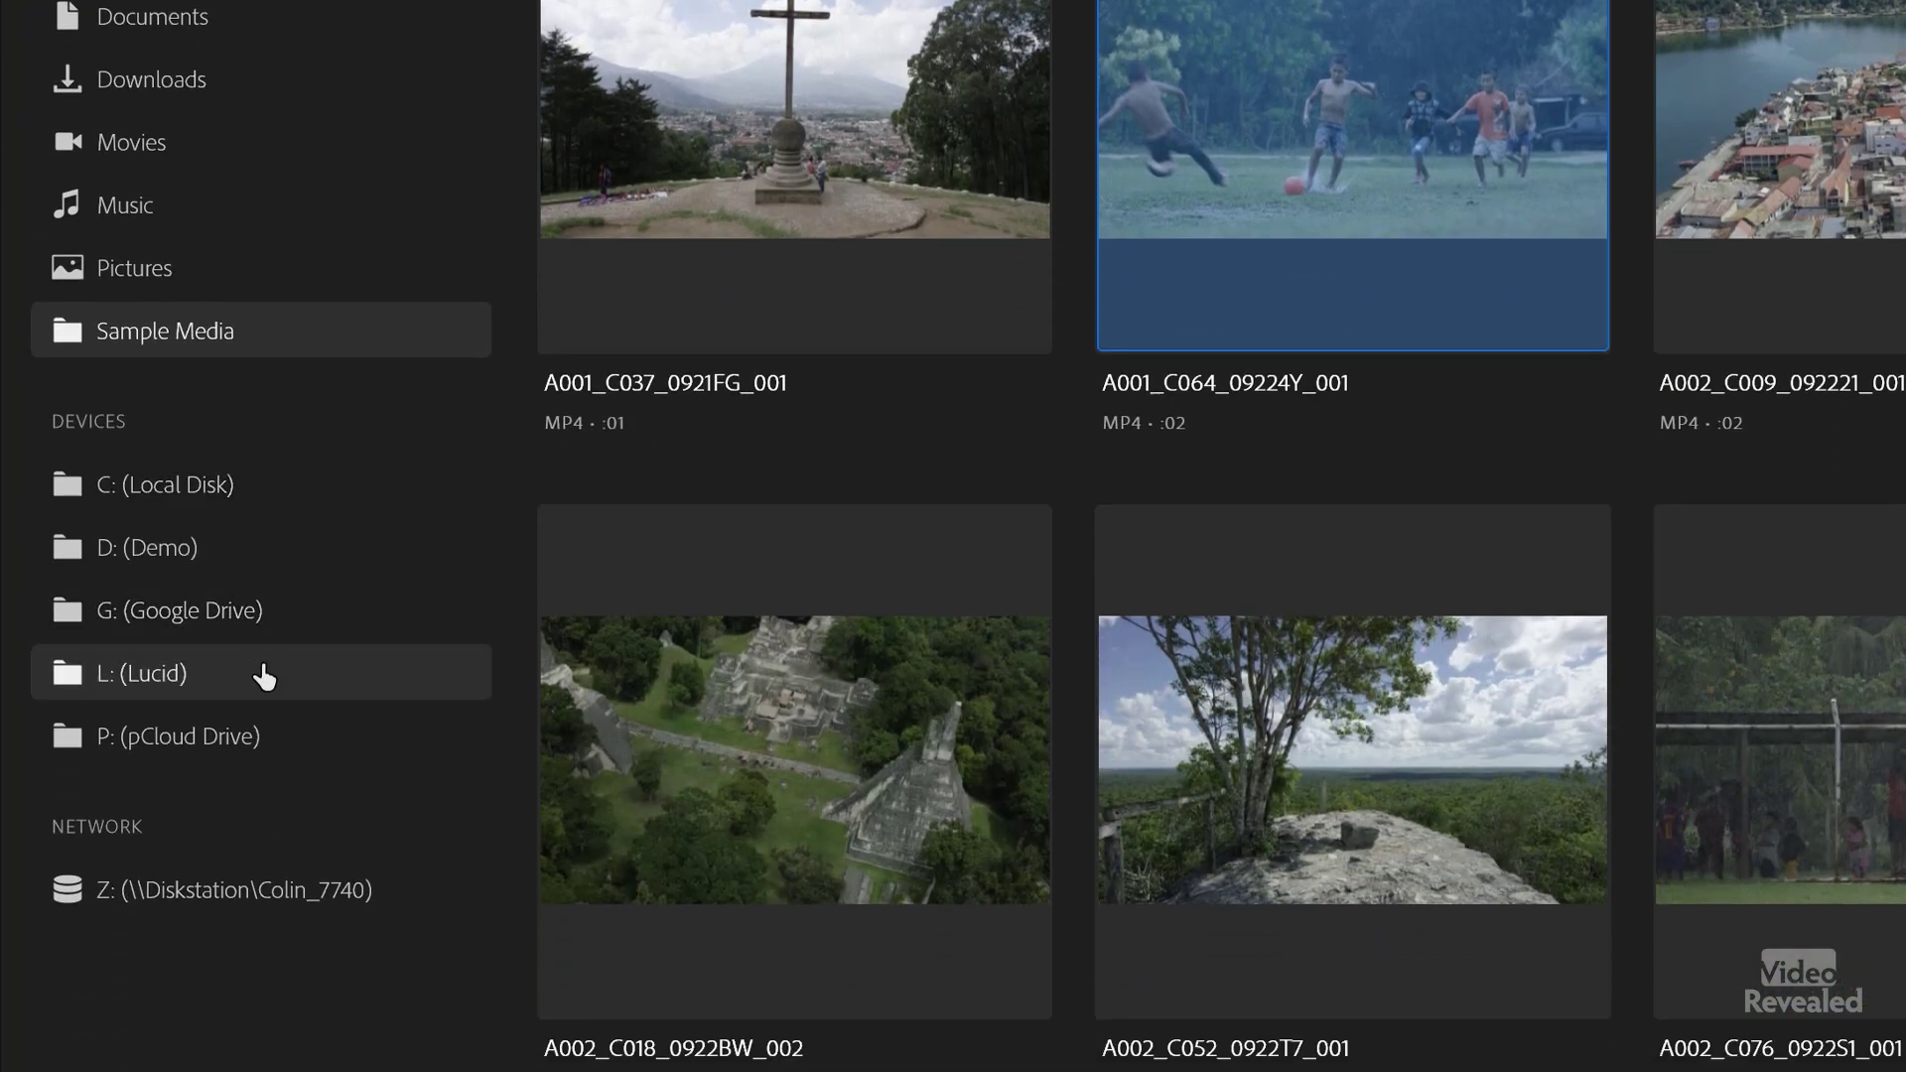
- Browse the D: (Demo) drive as a list, open its VideoRevealed folder and add that folder to the favorites
{"action": "left_click", "coordinate": [201, 552]}
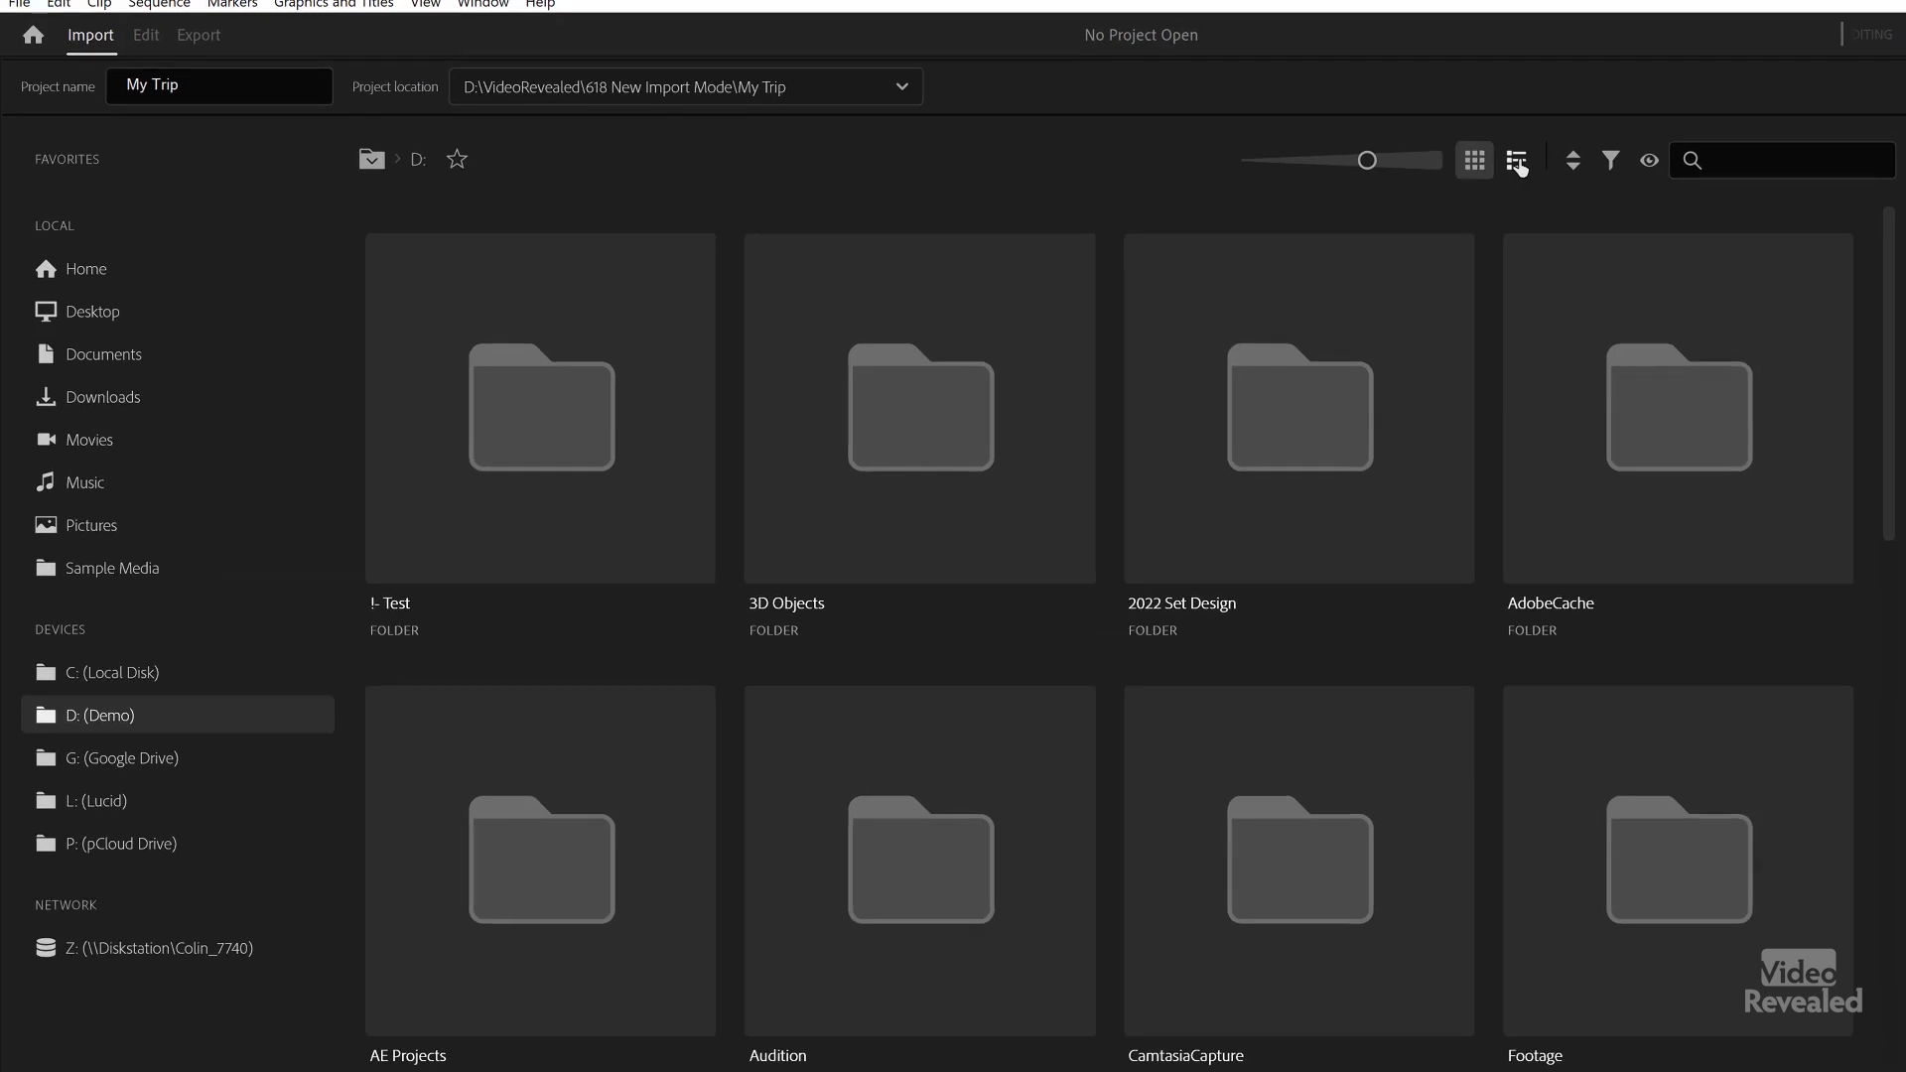
{"action": "left_click", "coordinate": [1516, 162]}
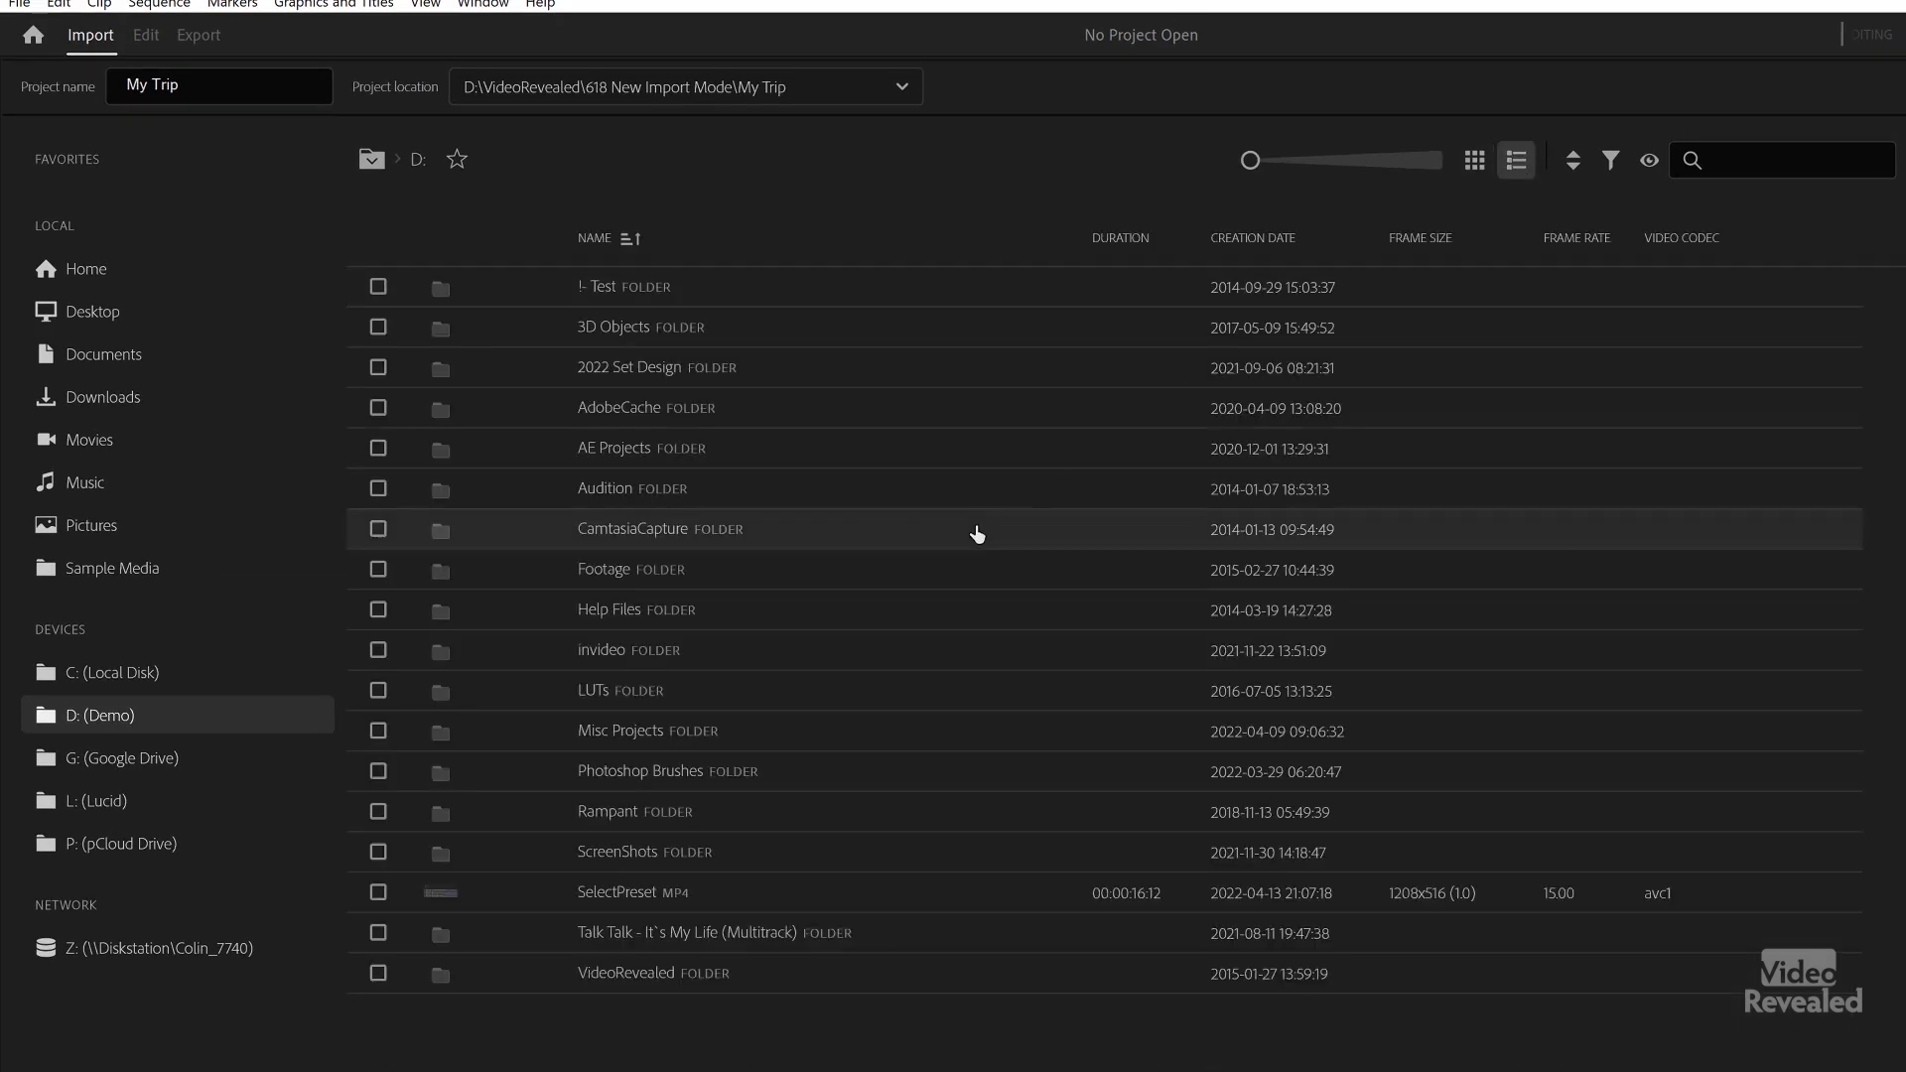
{"action": "double_click", "coordinate": [618, 977]}
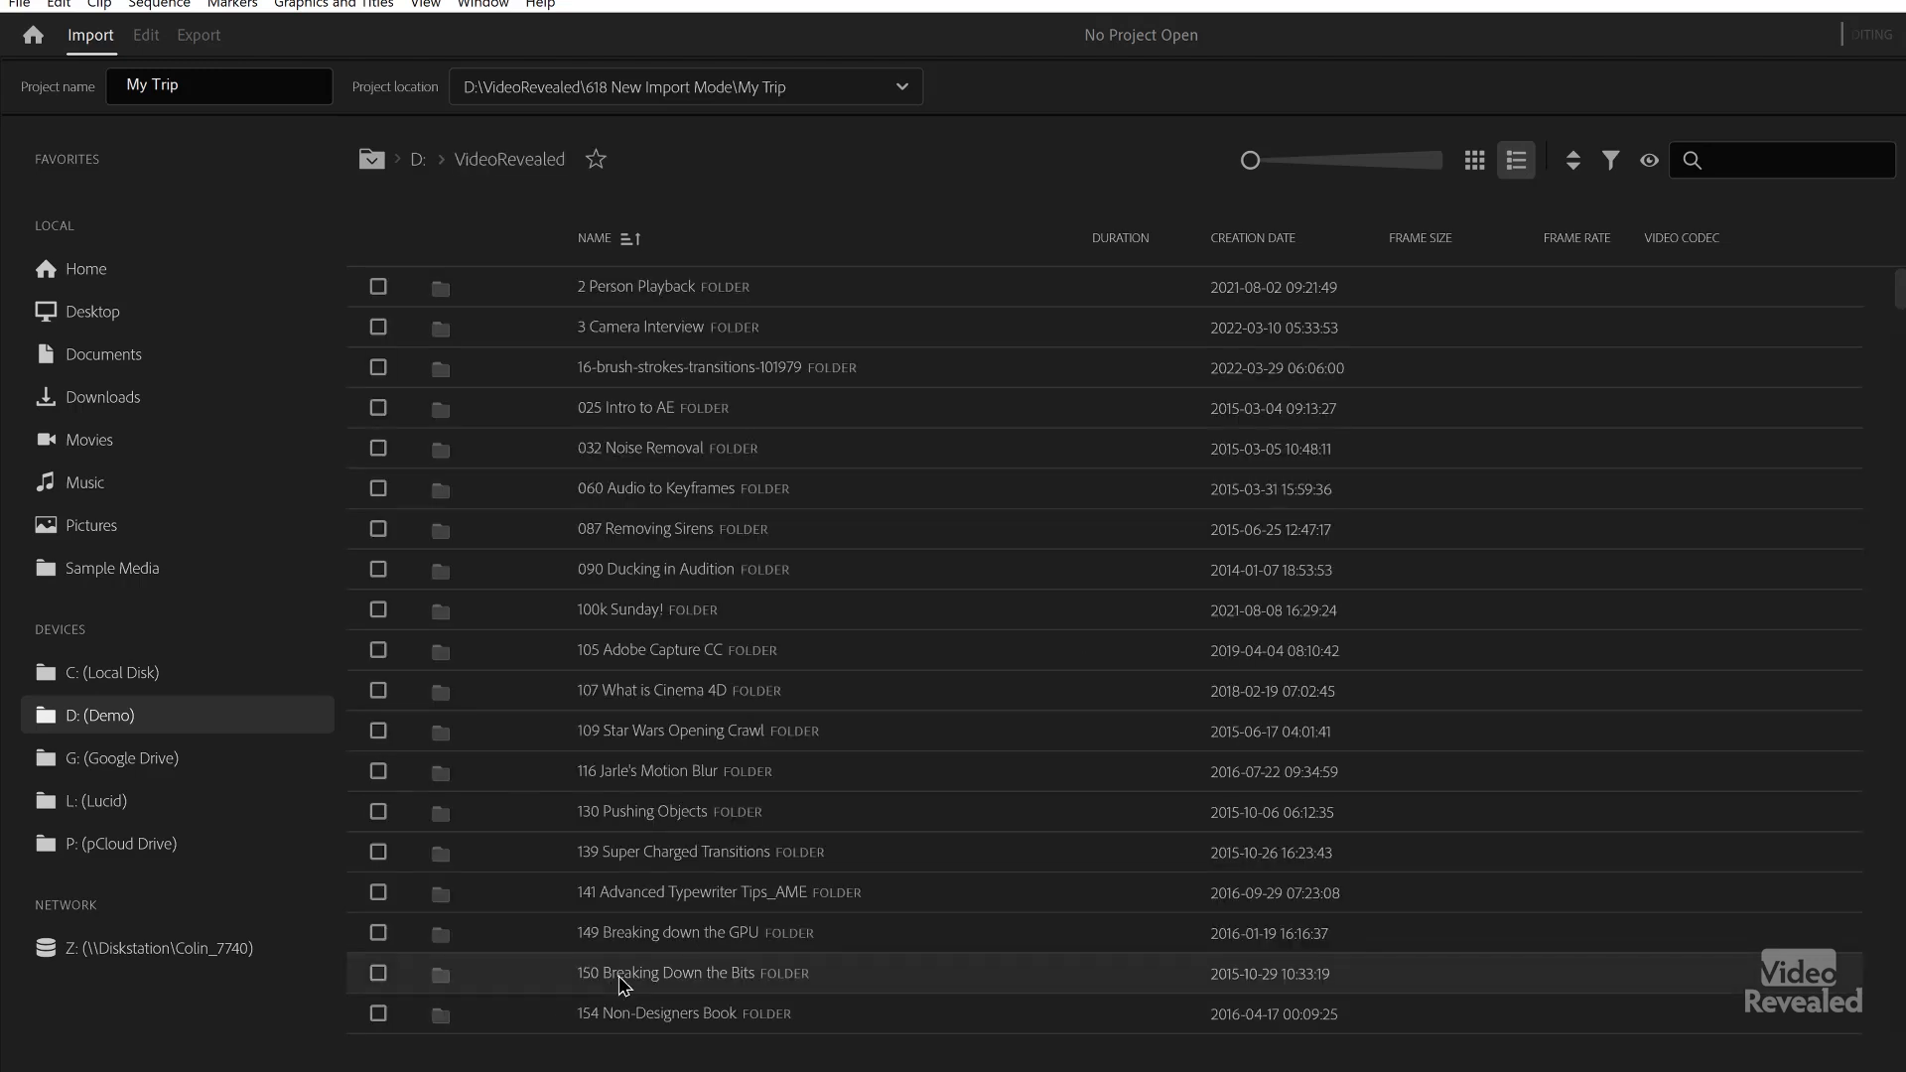
{"action": "left_click", "coordinate": [596, 162]}
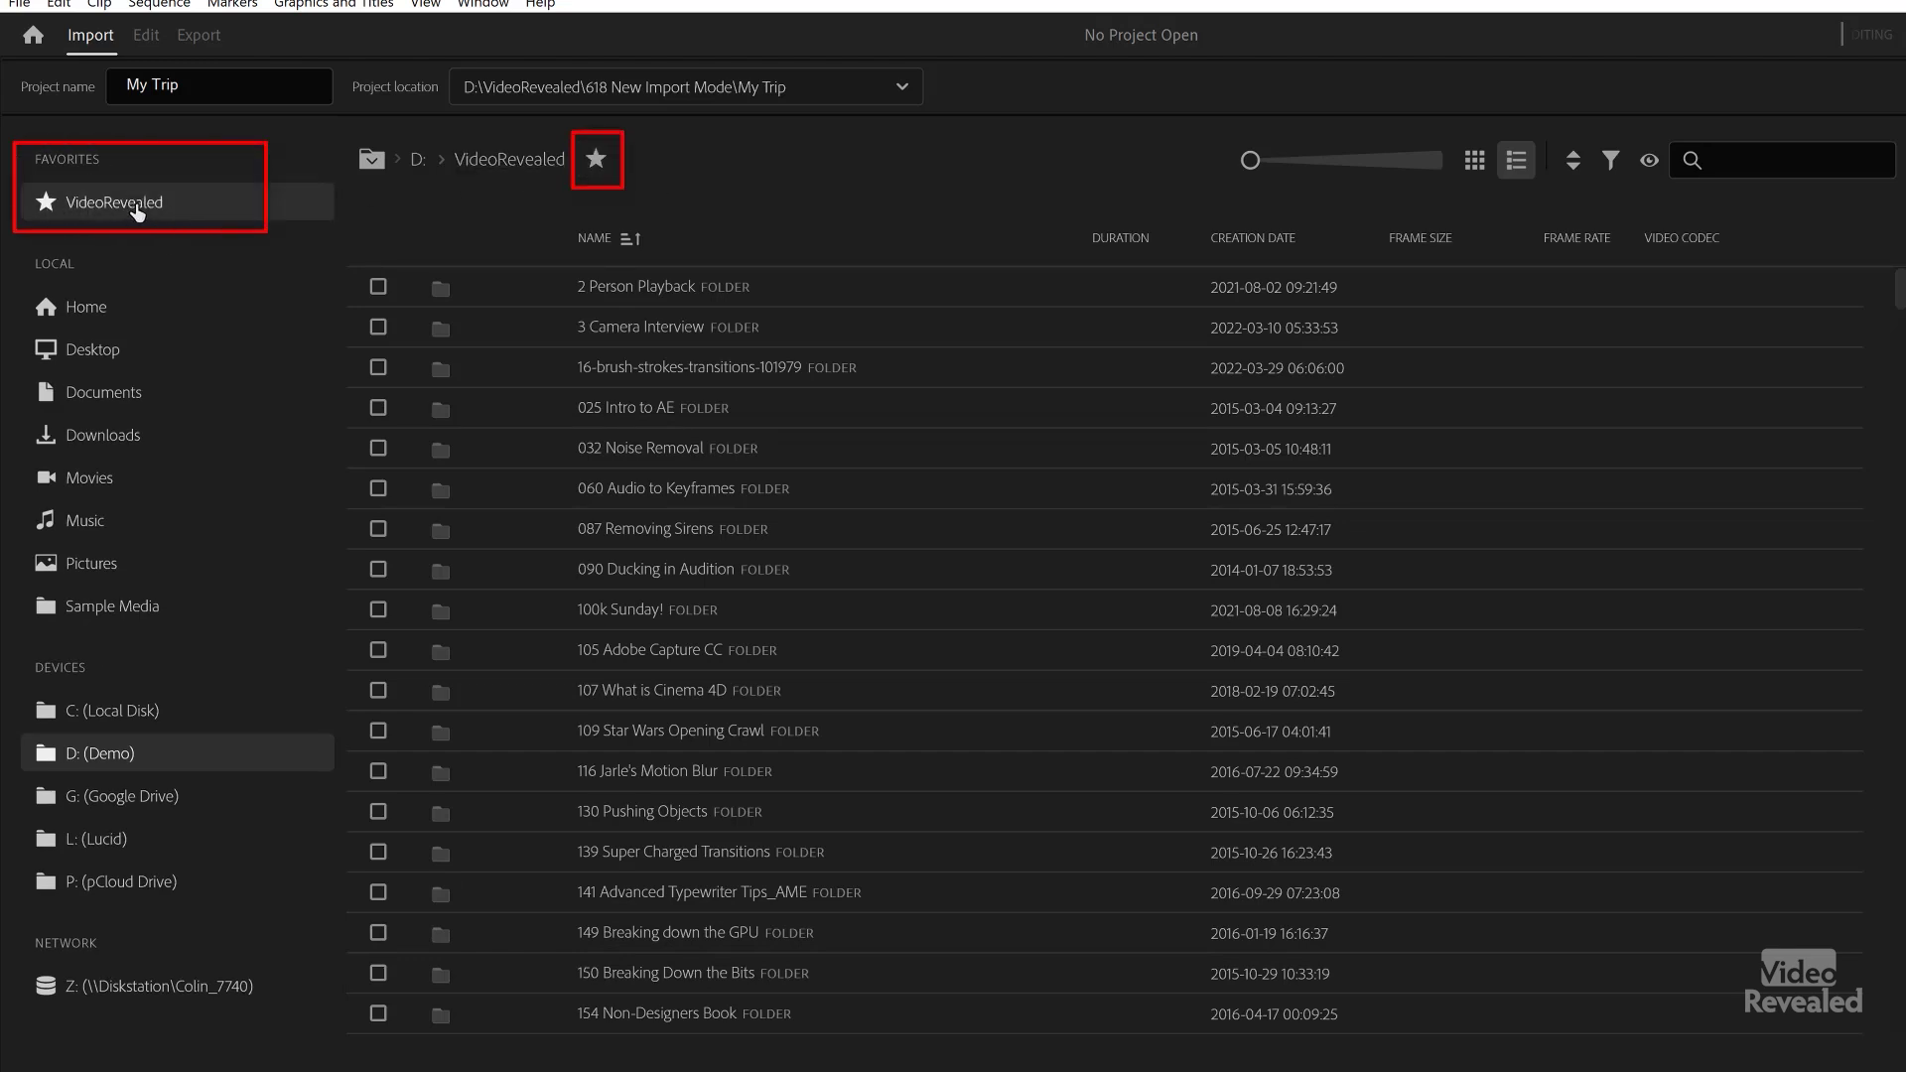
- Open the 618 New Import Mode folder within VideoRevealed and add it to the favorites
{"action": "scroll", "coordinate": [877, 494], "scroll_direction": "down", "scroll_amount": 20}
{"action": "scroll", "coordinate": [891, 505], "scroll_direction": "down", "scroll_amount": 20}
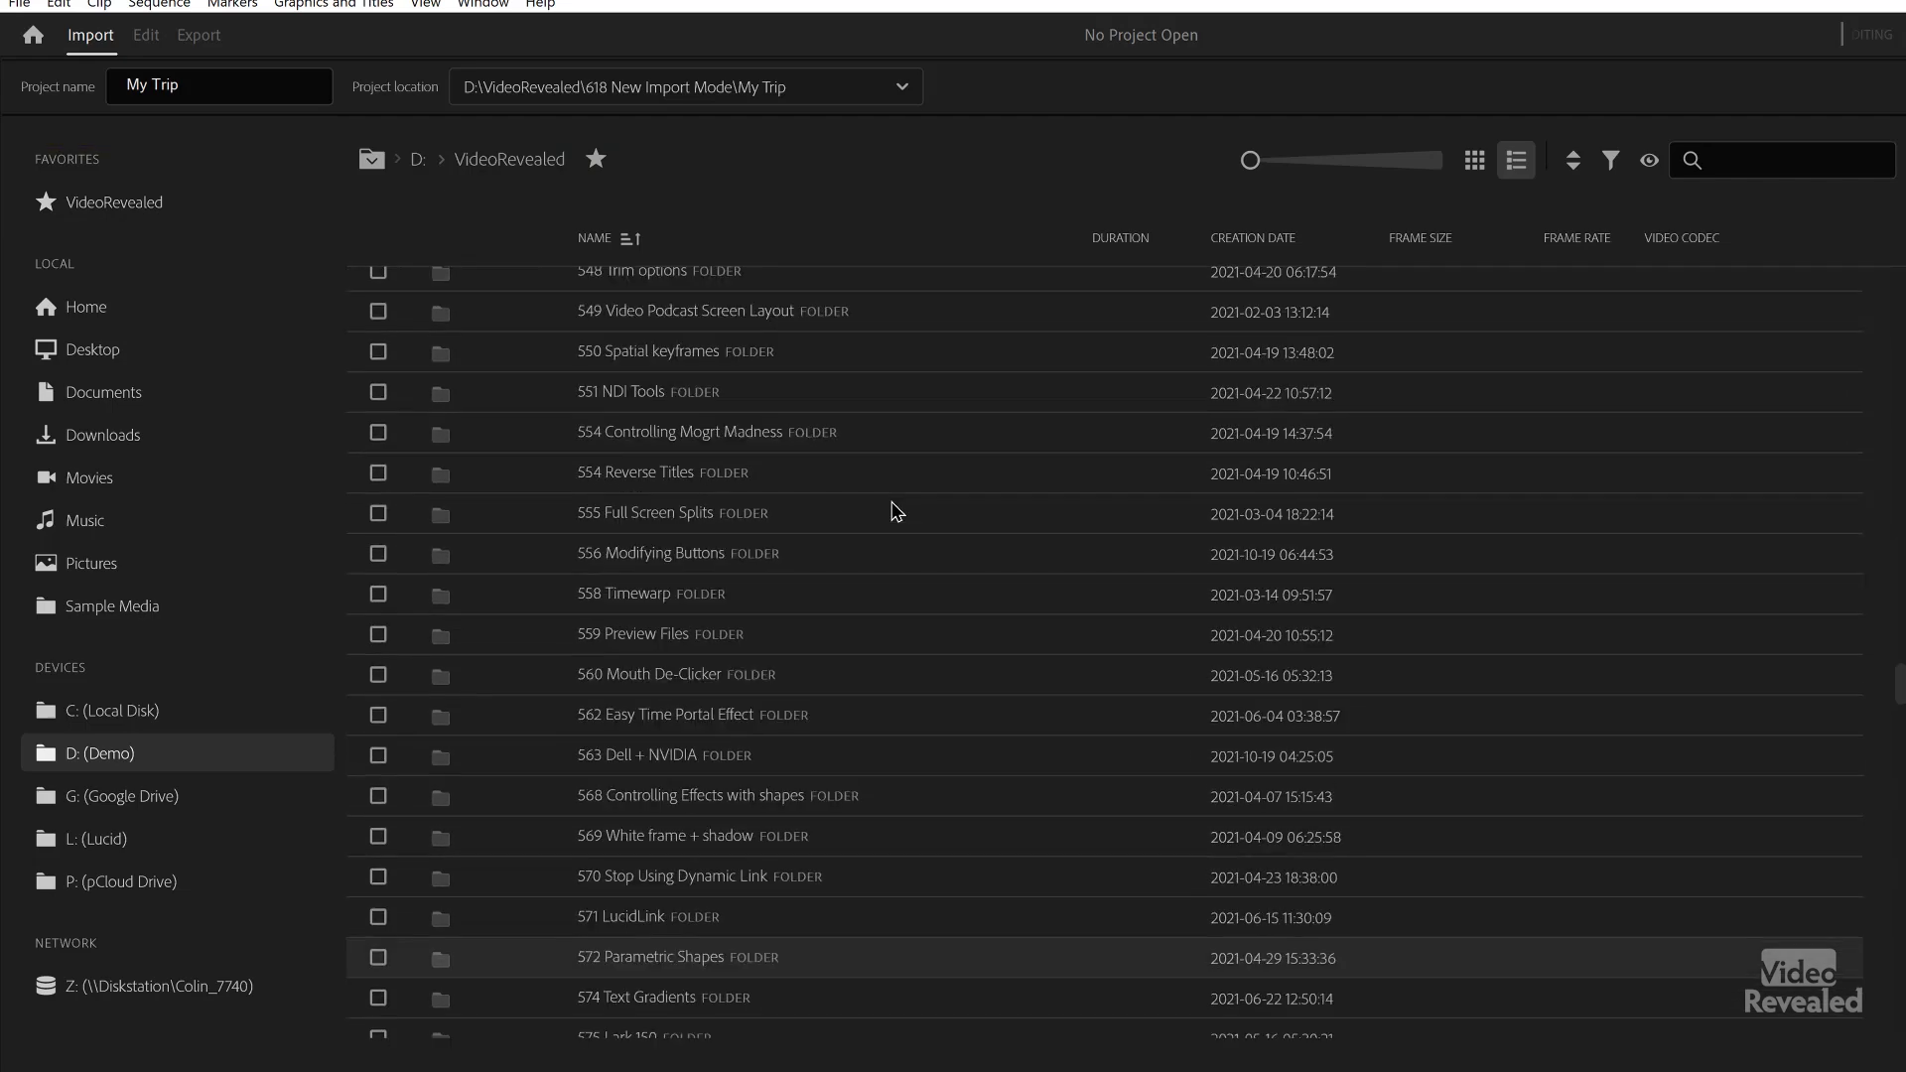
{"action": "scroll", "coordinate": [898, 517], "scroll_direction": "down", "scroll_amount": 20}
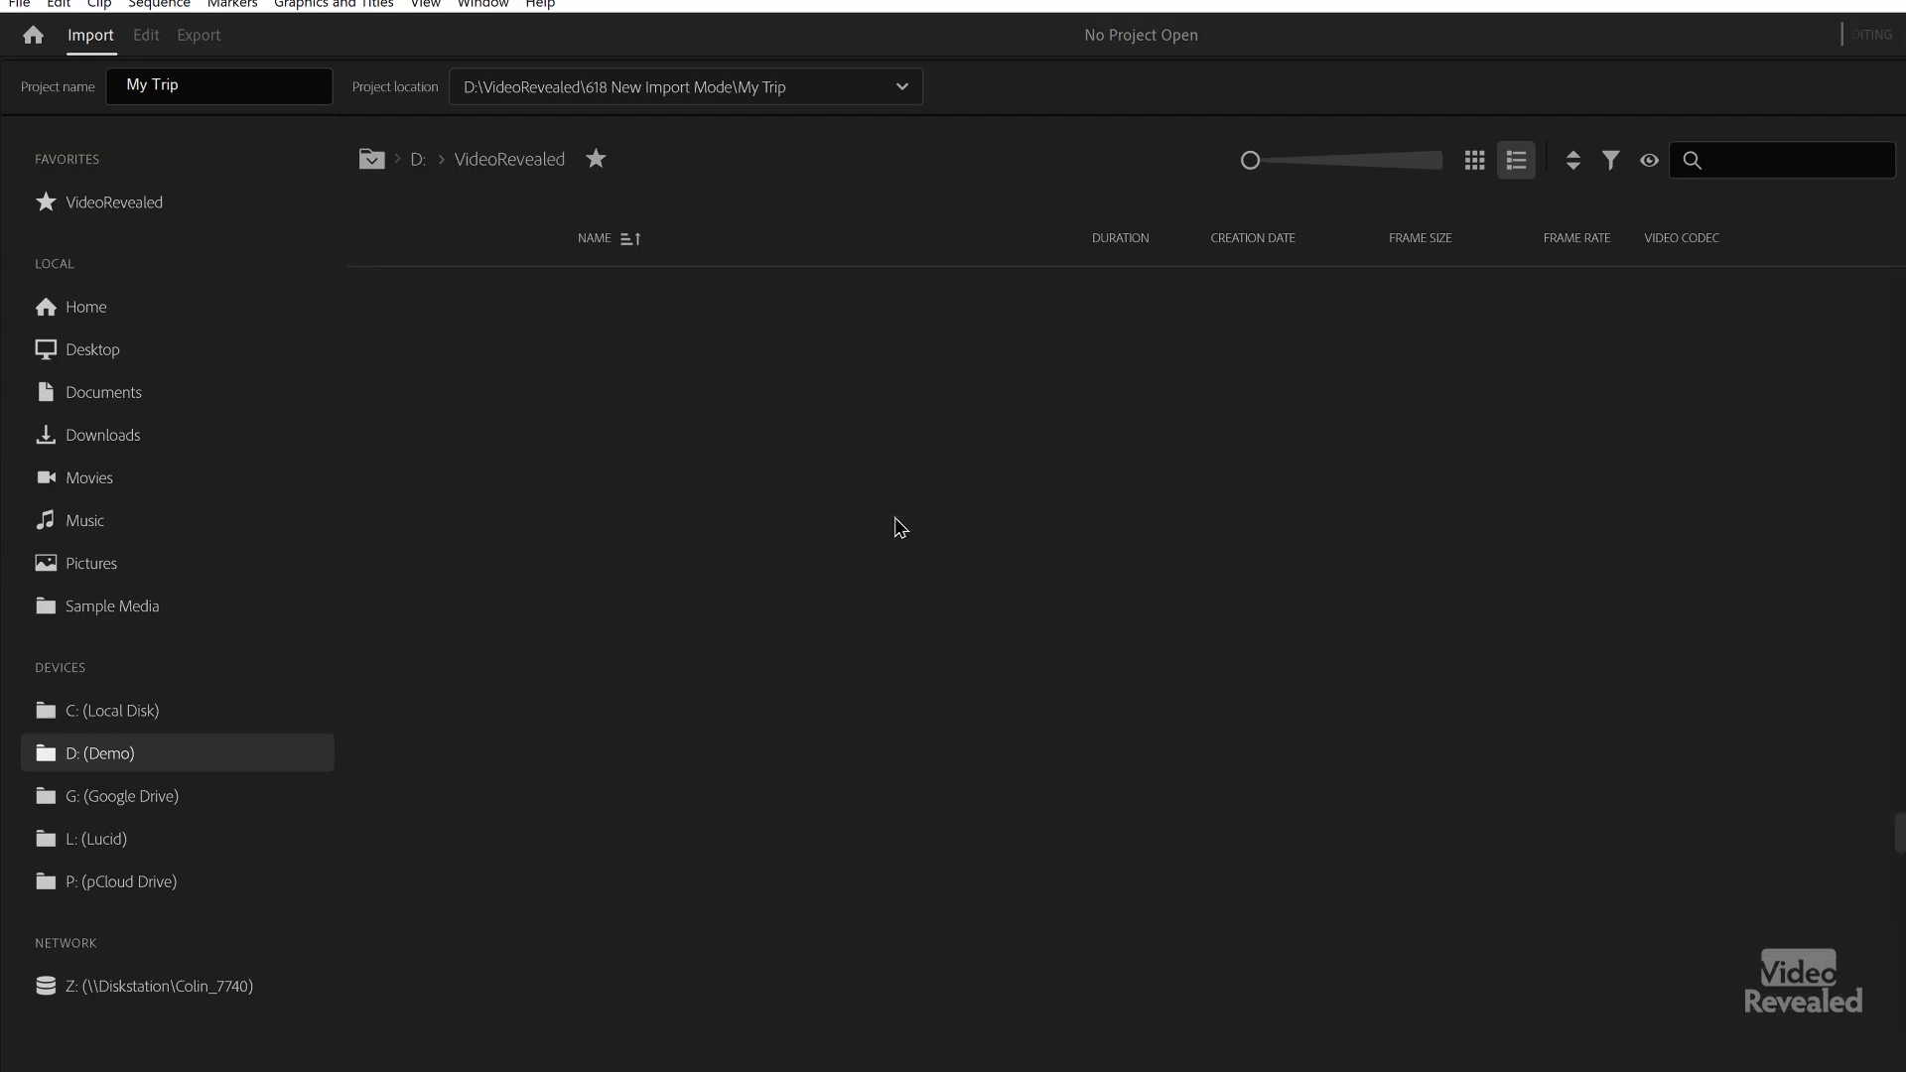
{"action": "scroll", "coordinate": [900, 527], "scroll_direction": "up", "scroll_amount": 6}
{"action": "scroll", "coordinate": [901, 527], "scroll_direction": "up", "scroll_amount": 6}
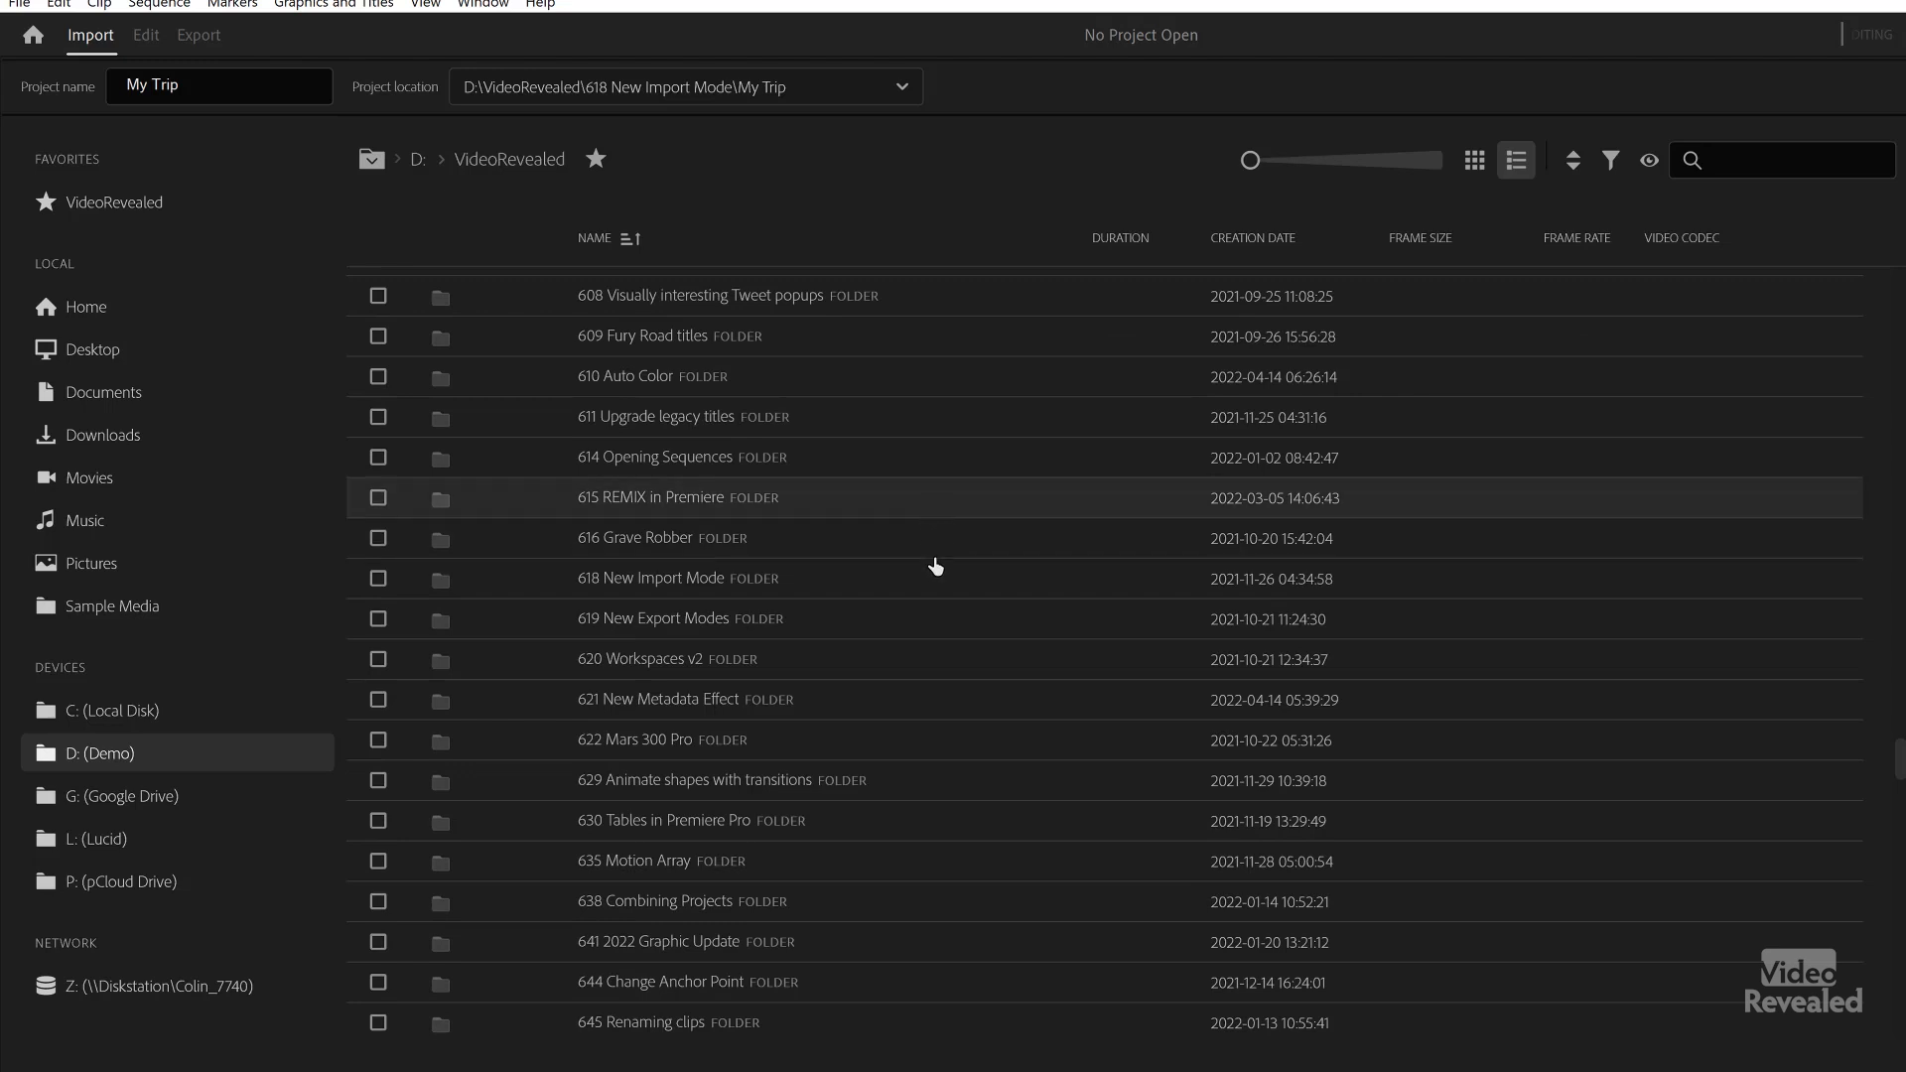
{"action": "double_click", "coordinate": [861, 593]}
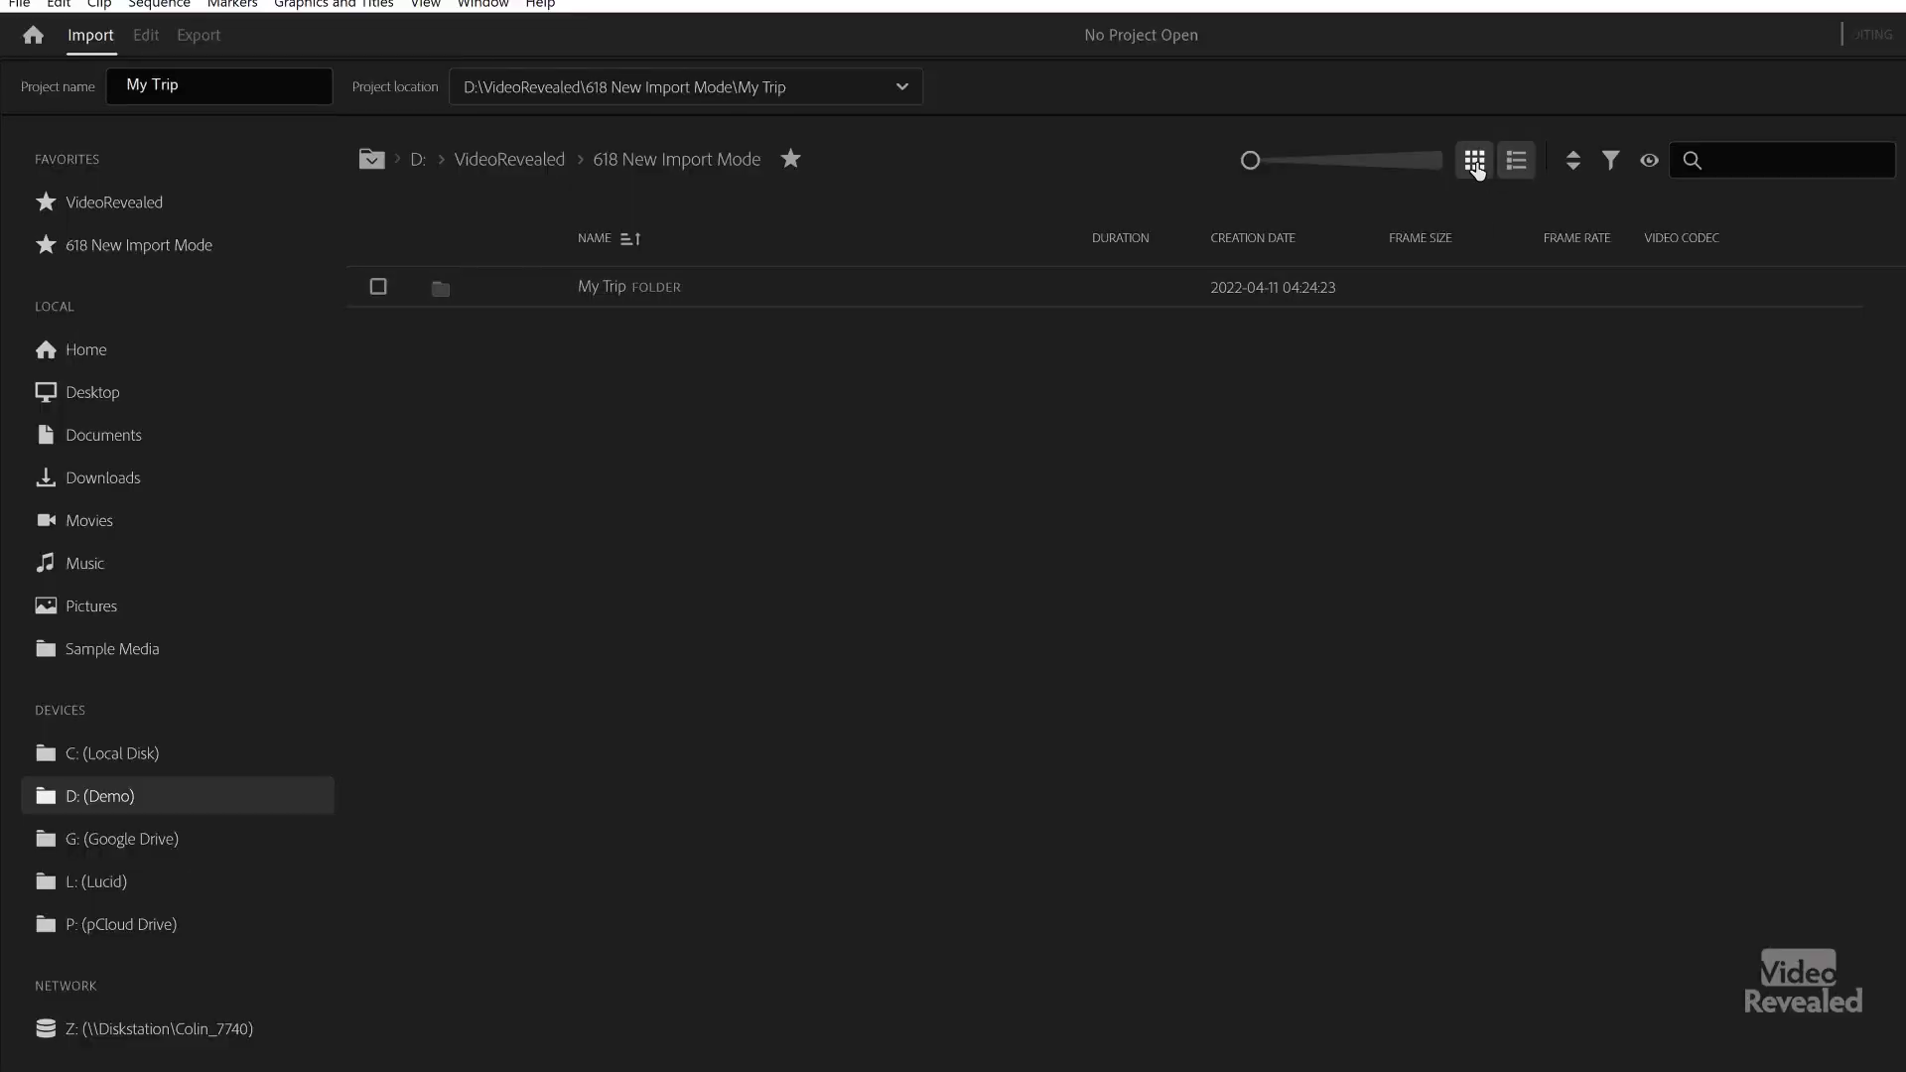
- Show the folder contents as thumbnails and select the whole My Trip folder for import
{"action": "left_click", "coordinate": [1476, 162]}
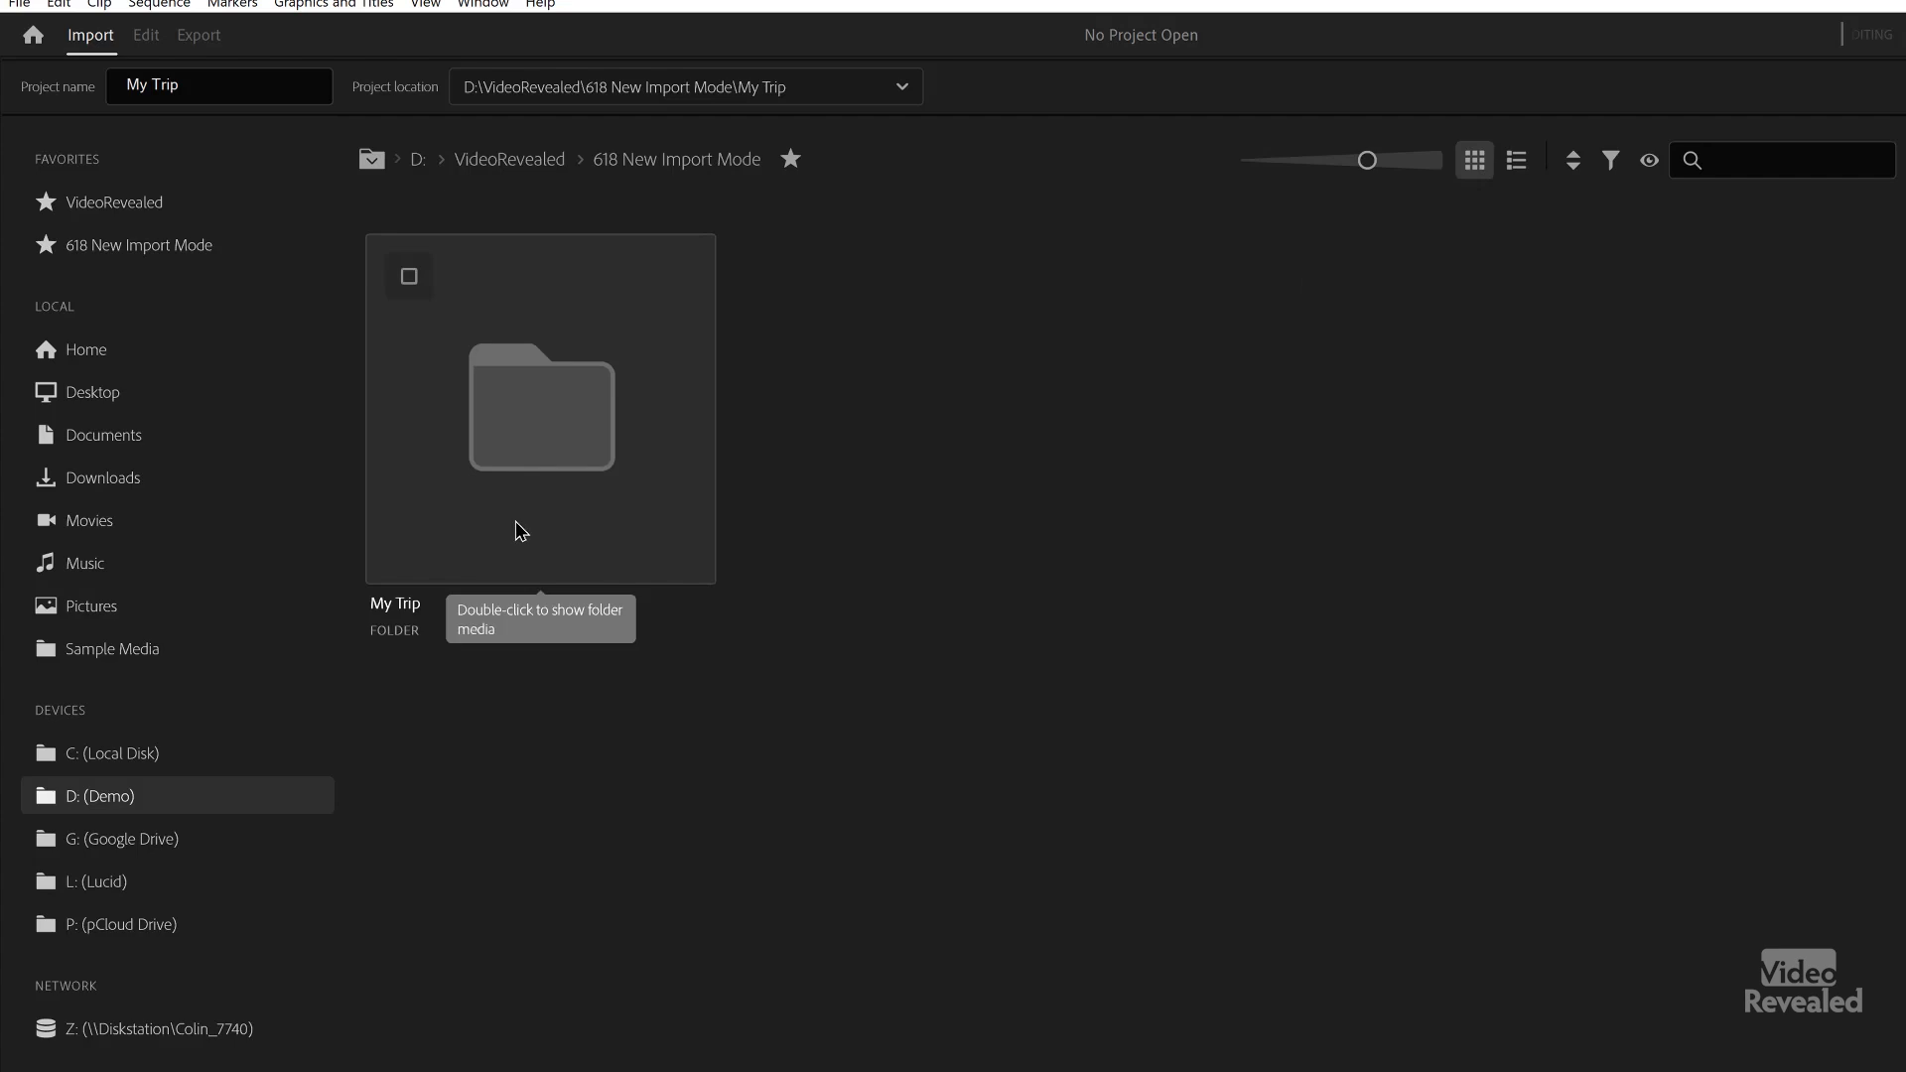
{"action": "left_click", "coordinate": [409, 277]}
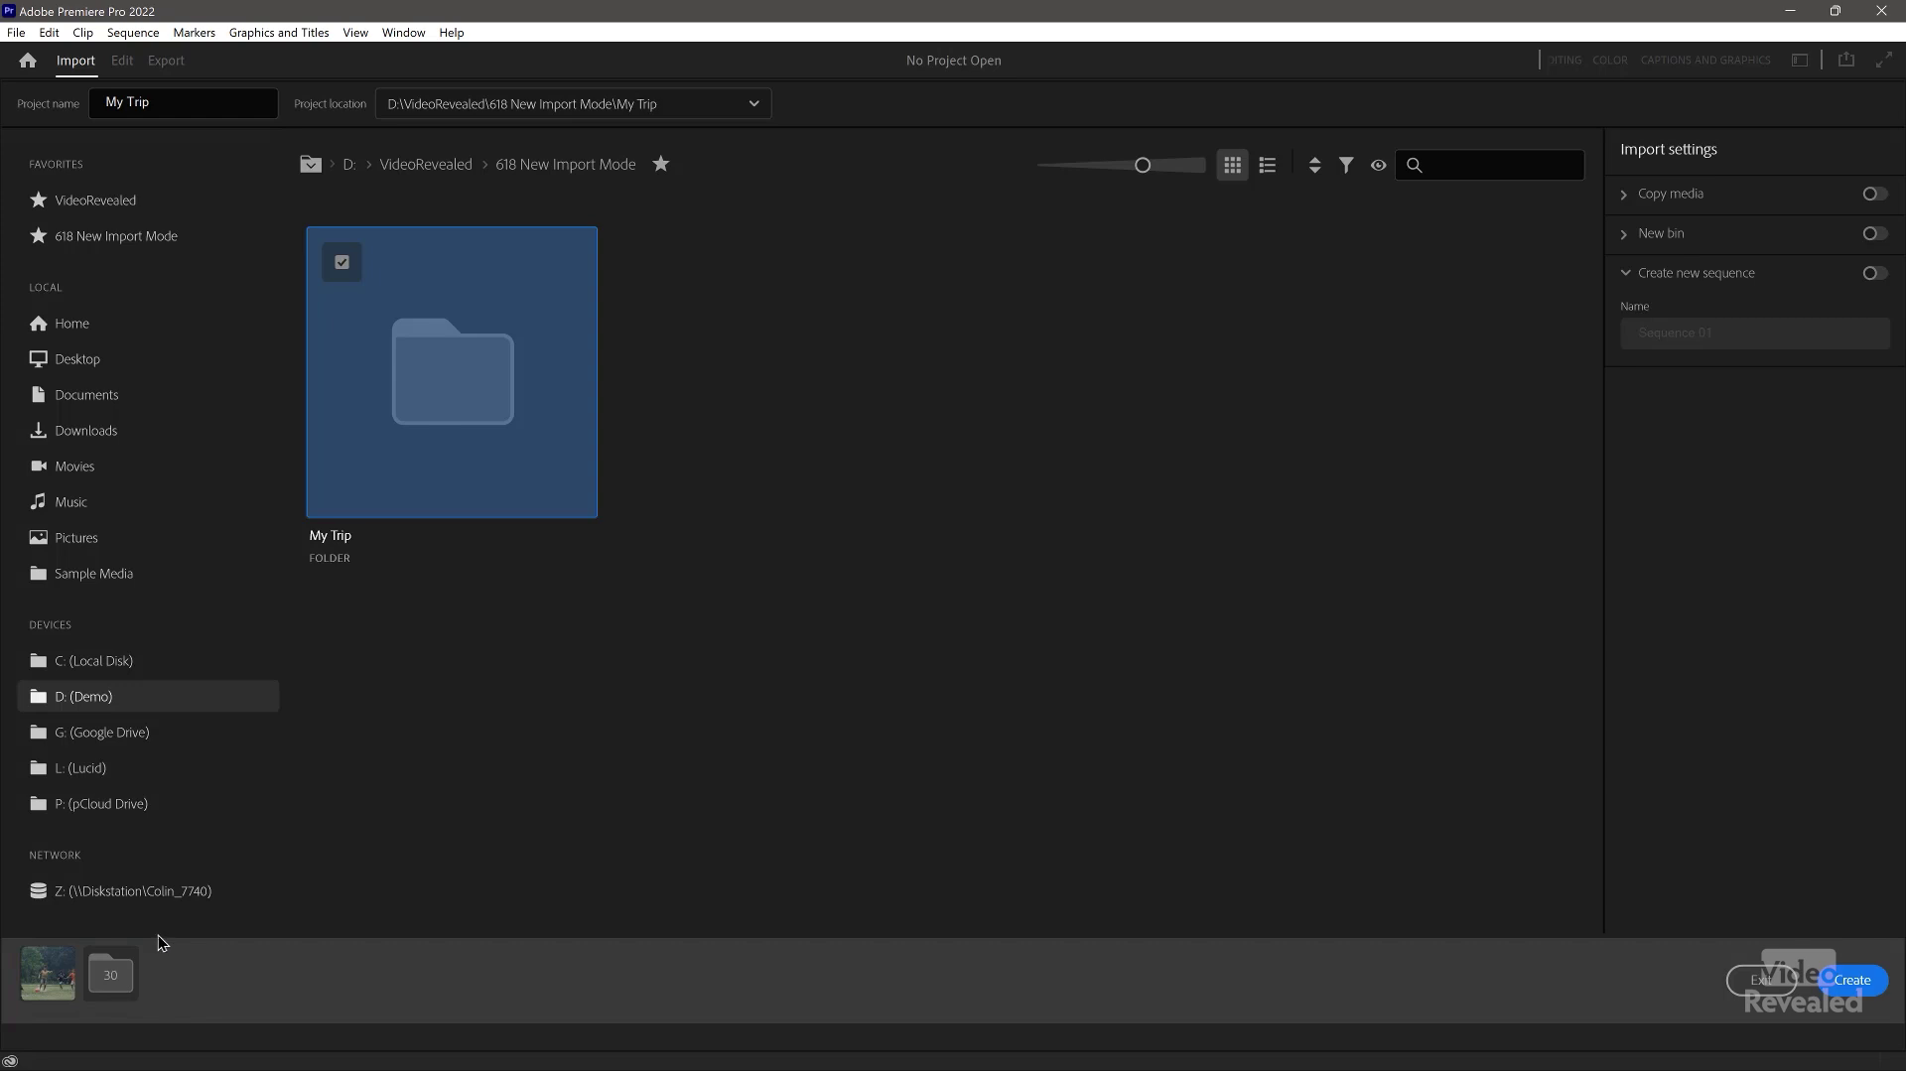
- Clear the My Trip folder and the soccer clip from the media selected for import
{"action": "right_click", "coordinate": [114, 977]}
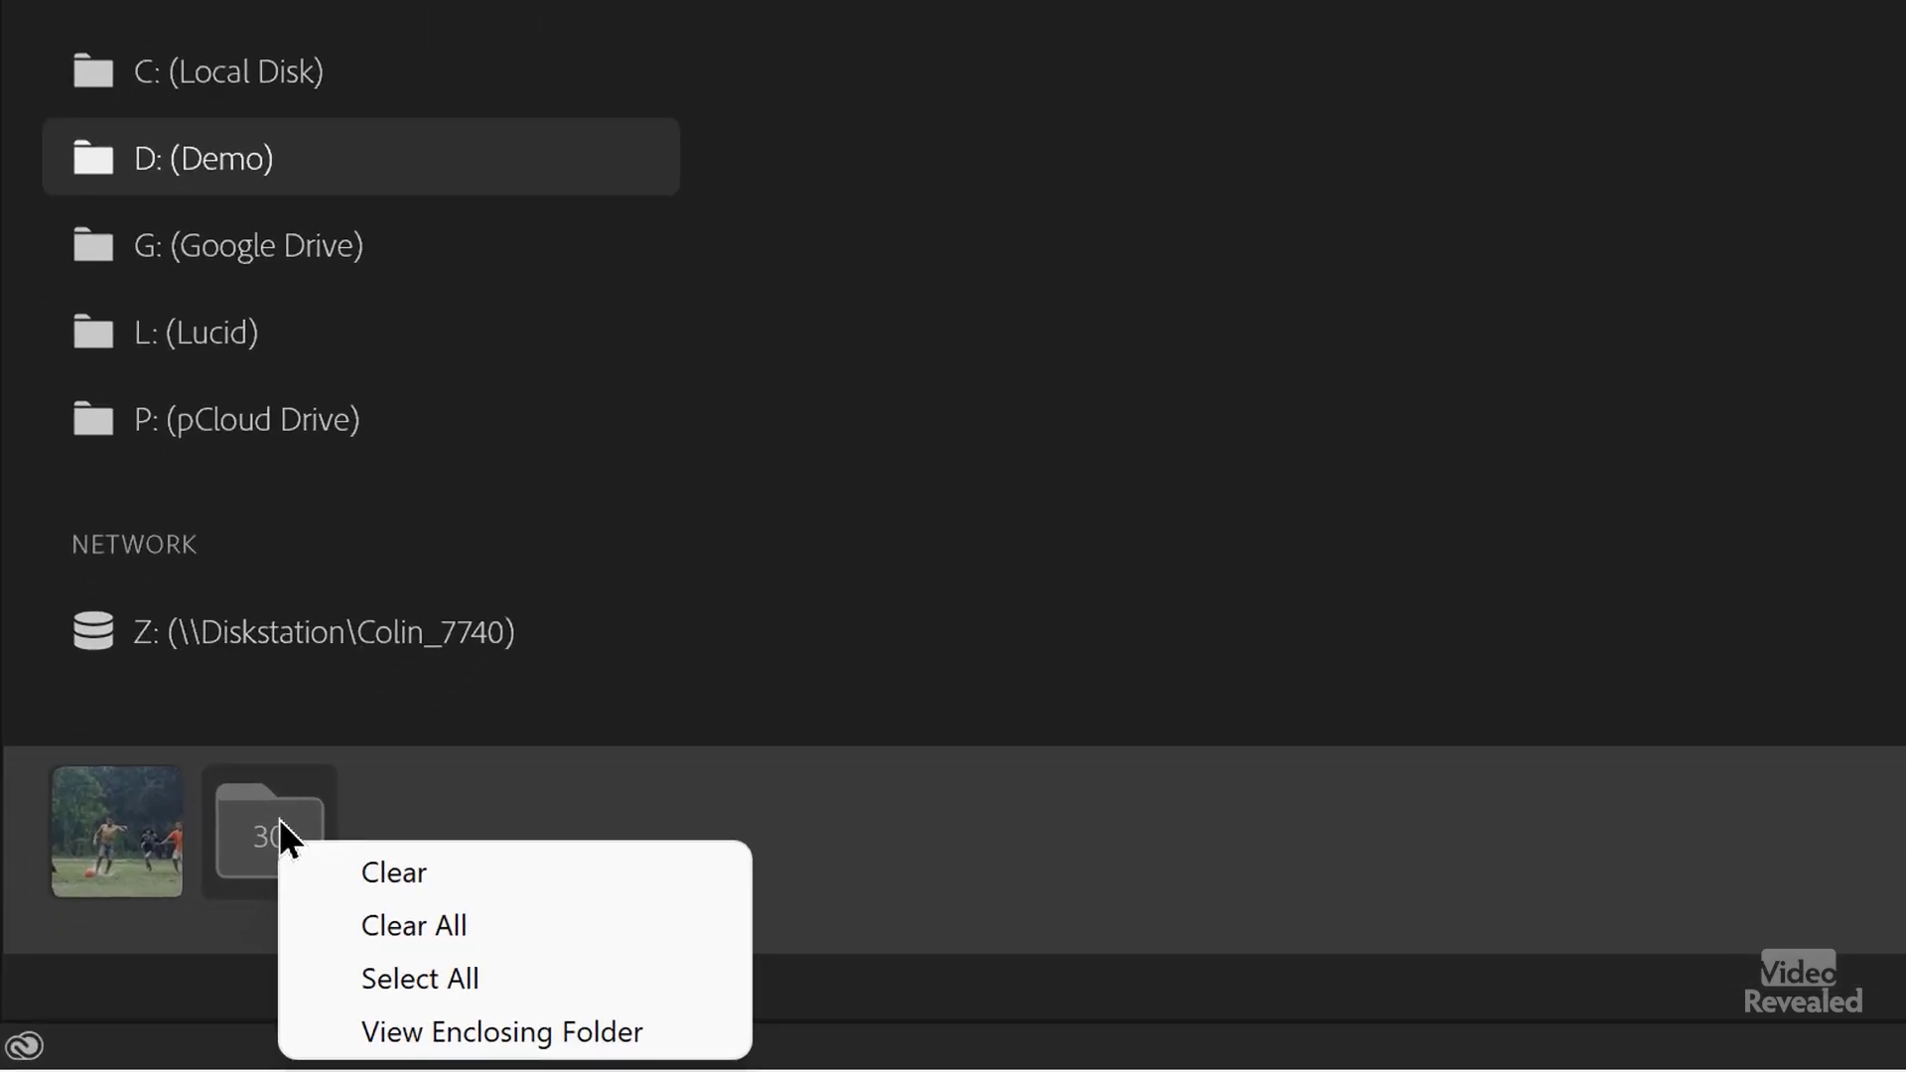
{"action": "left_click", "coordinate": [432, 872]}
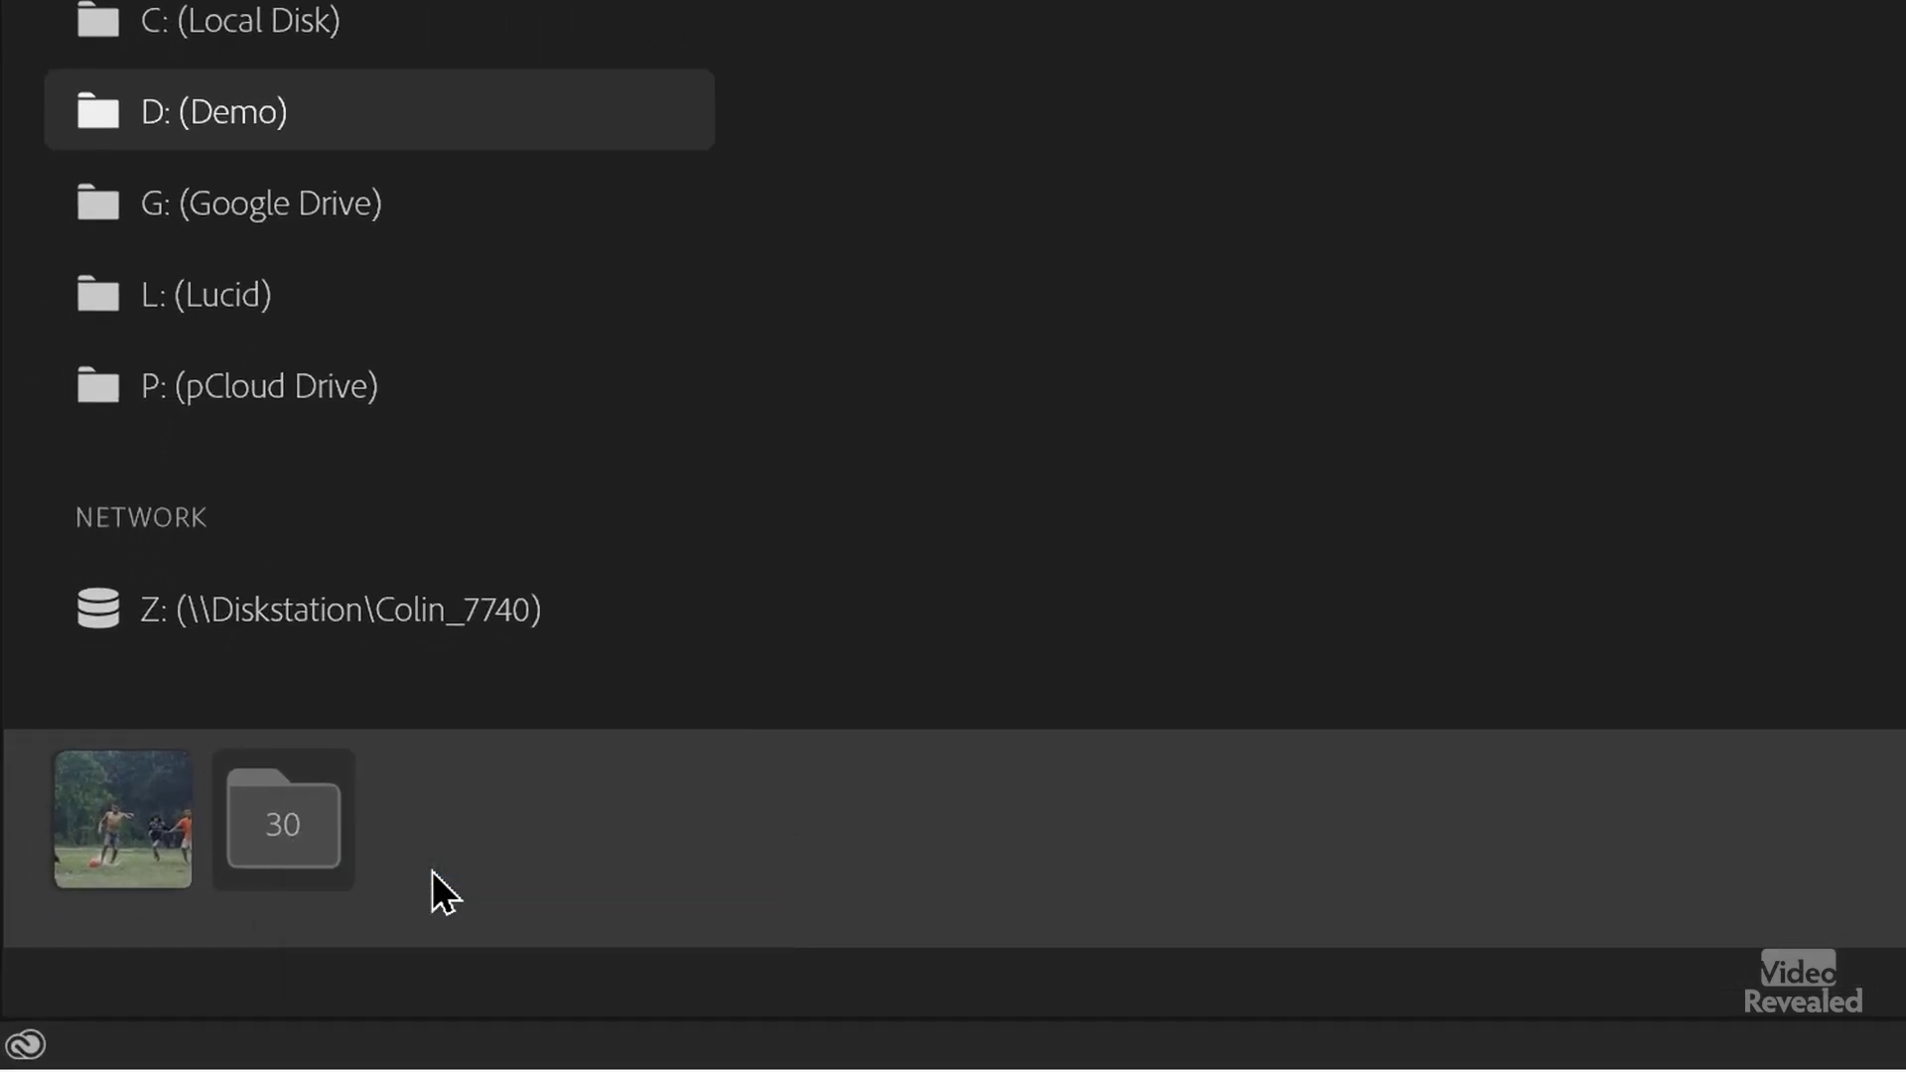
{"action": "right_click", "coordinate": [116, 814]}
{"action": "left_click", "coordinate": [169, 870]}
{"action": "right_click", "coordinate": [123, 810]}
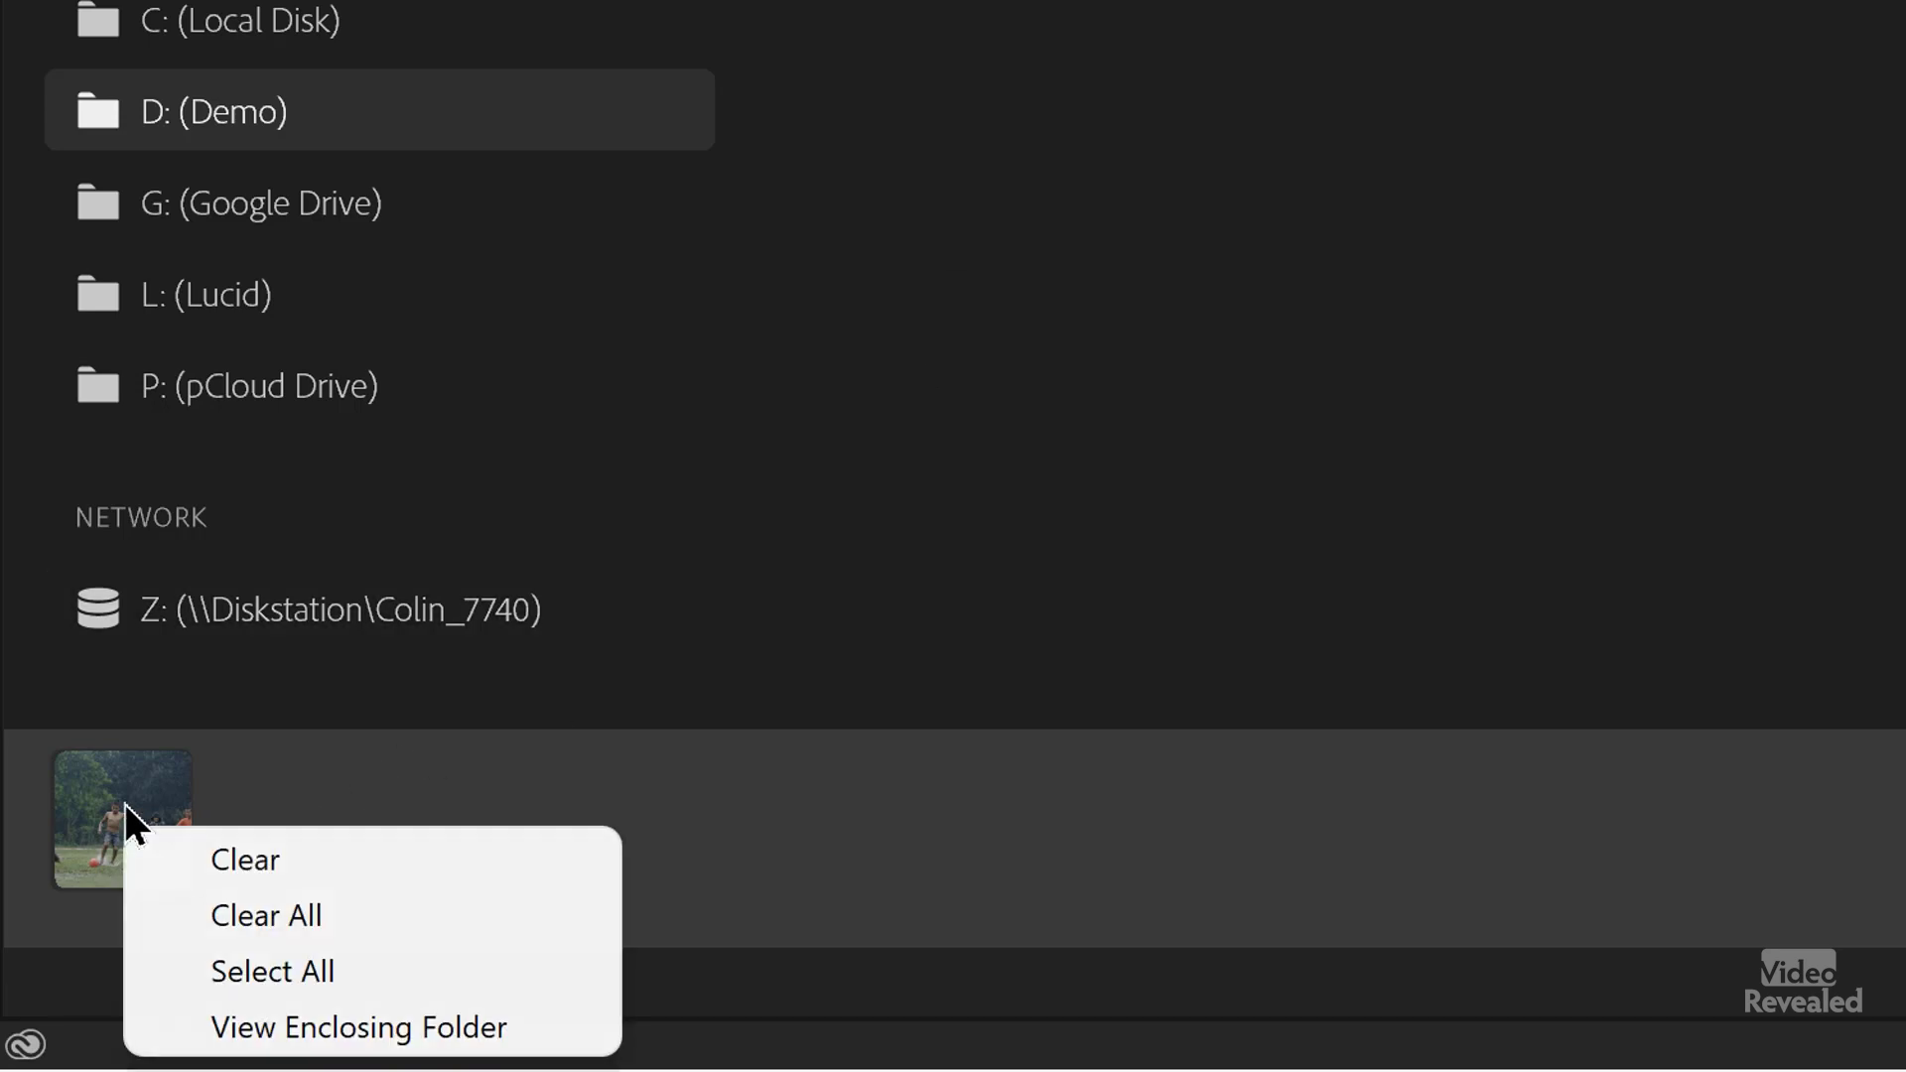
{"action": "left_click", "coordinate": [213, 860]}
{"action": "right_click", "coordinate": [129, 824]}
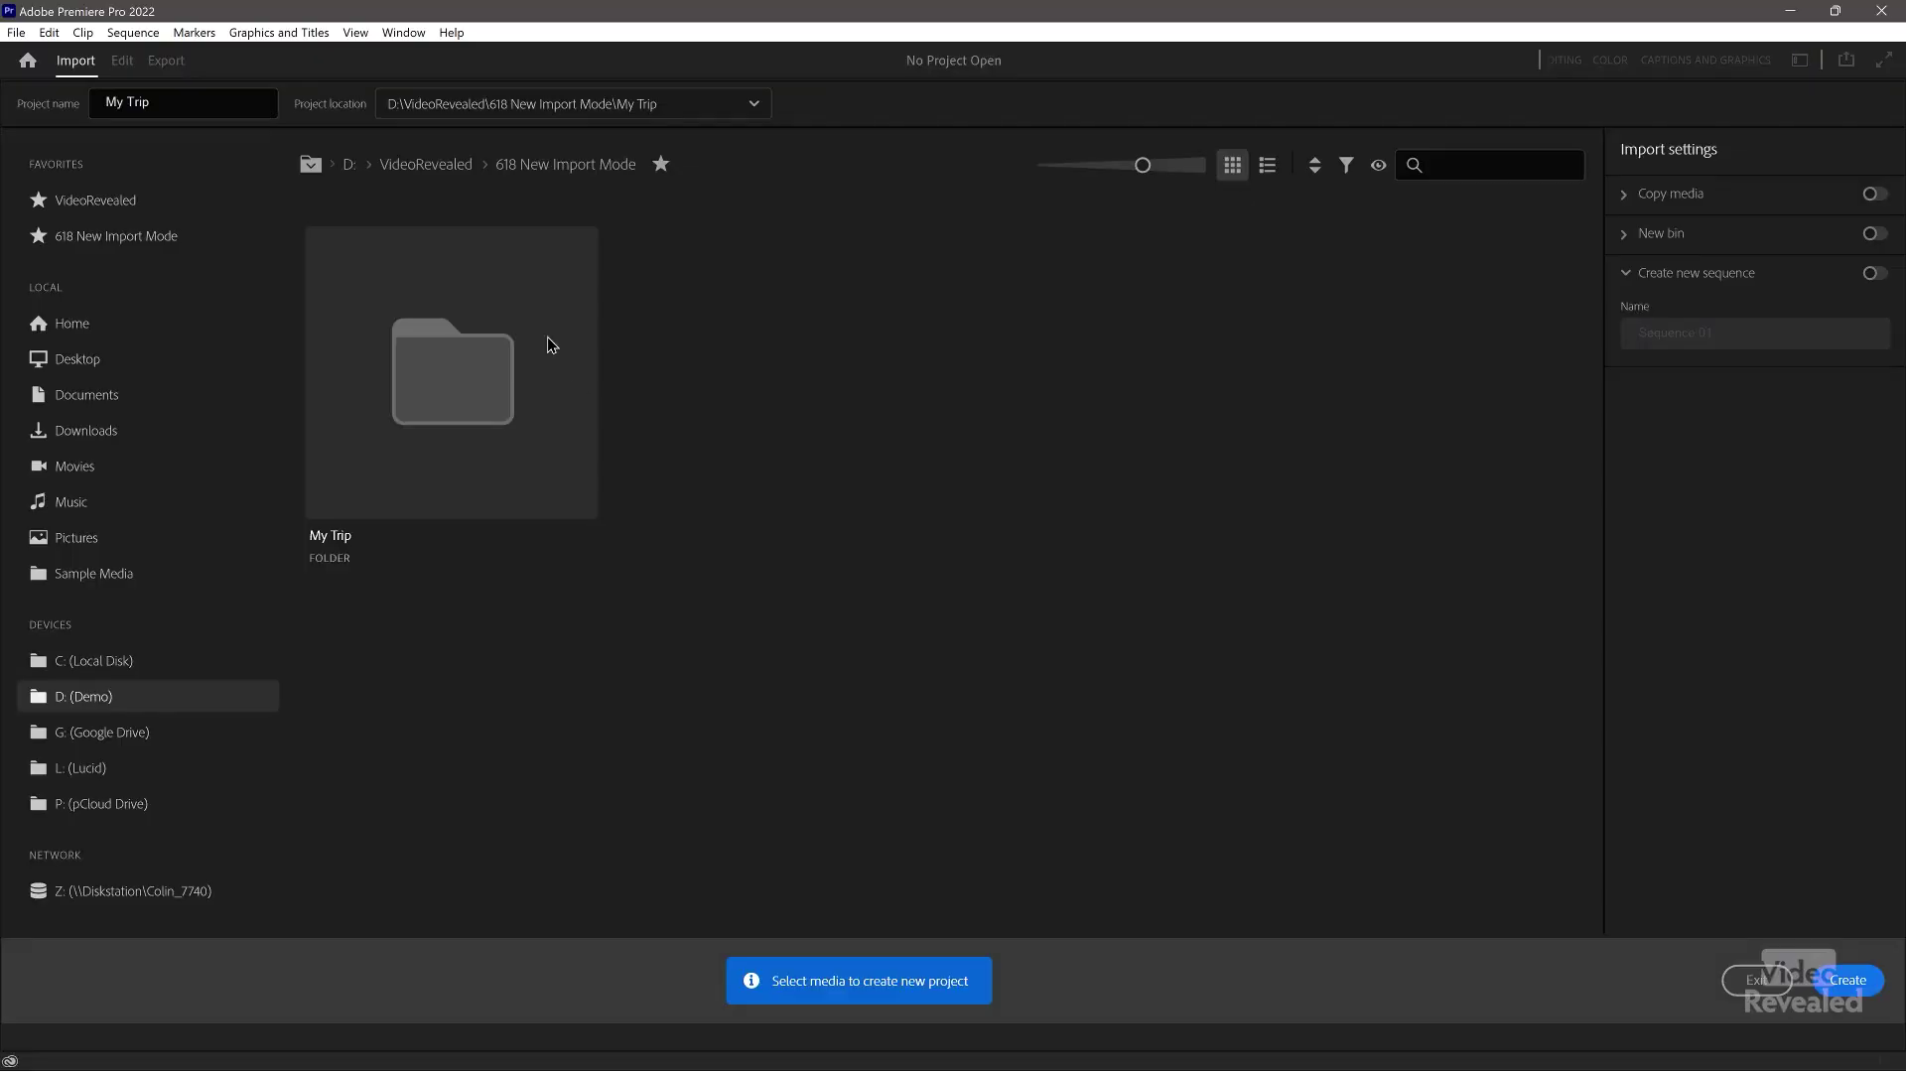
- Open the Video subfolder of My Trip and shrink the thumbnails to show six clips per row
{"action": "double_click", "coordinate": [408, 548]}
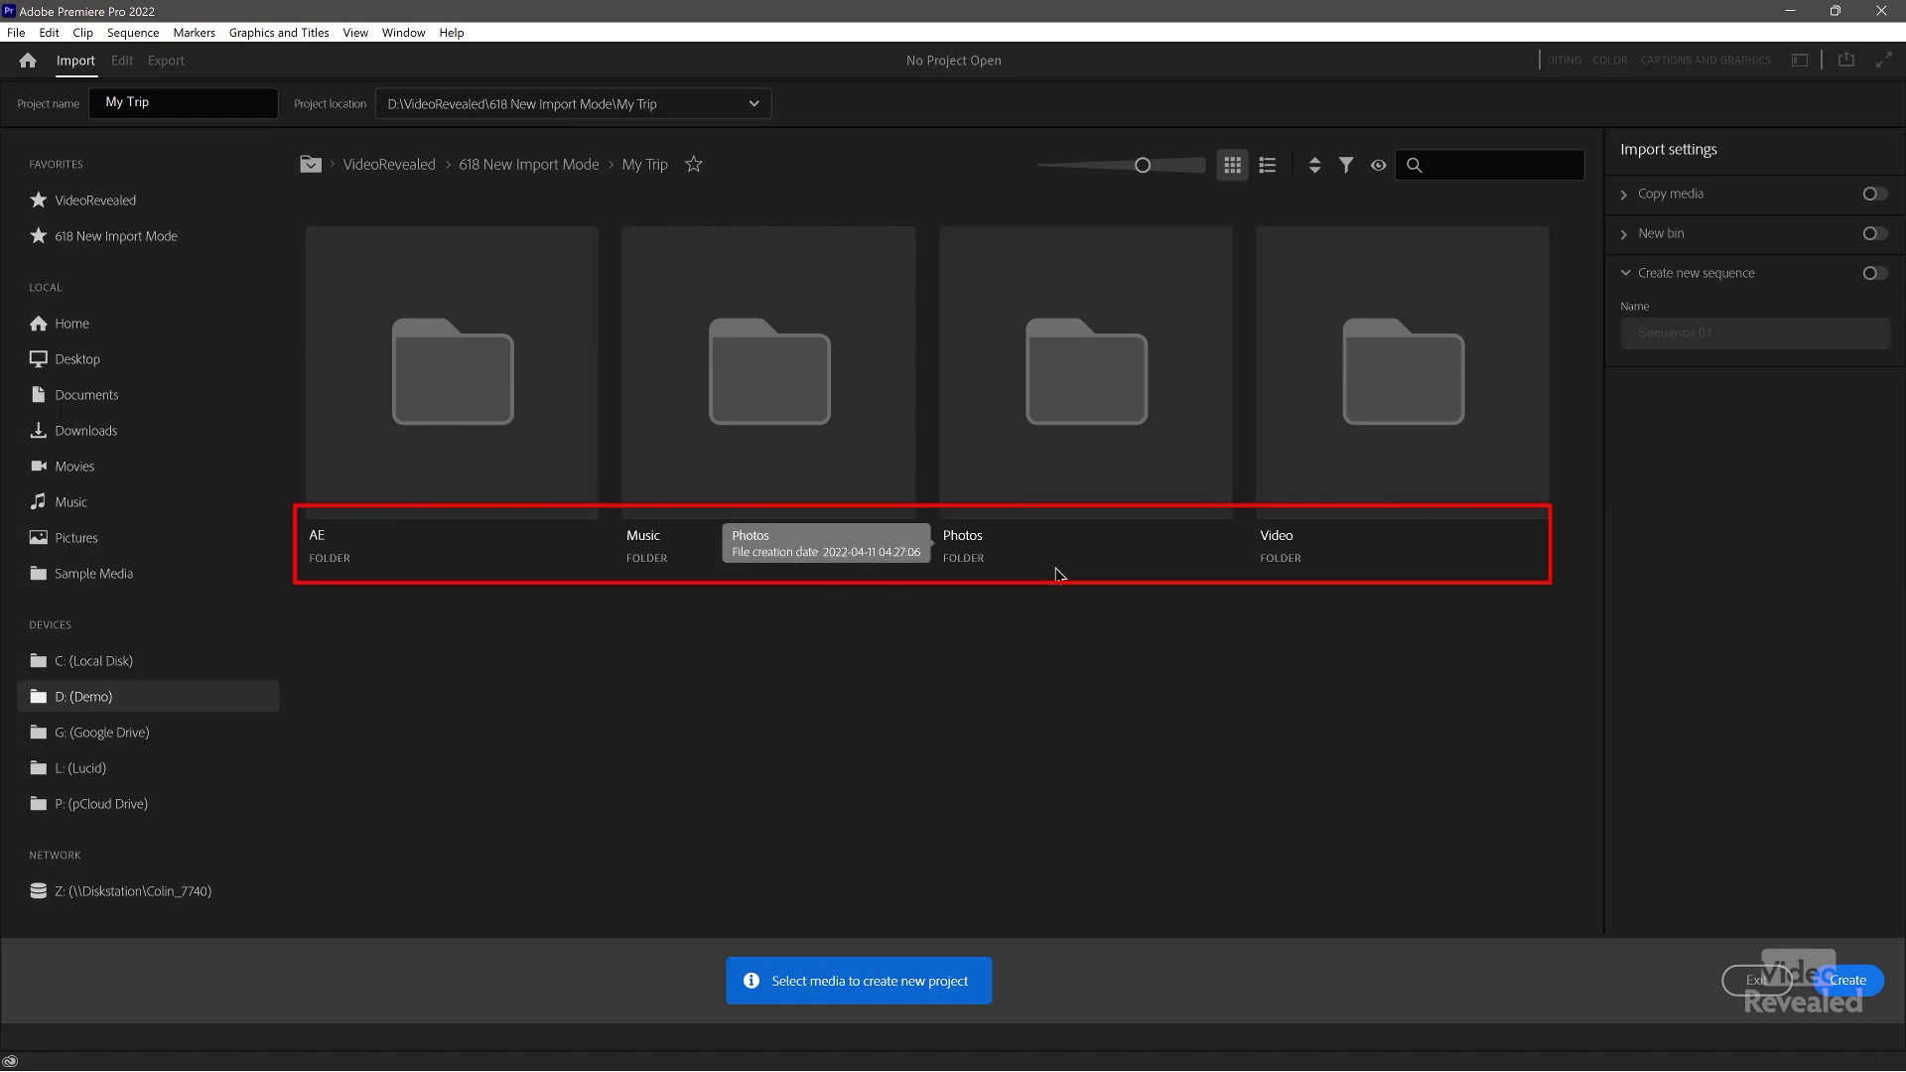
{"action": "double_click", "coordinate": [1303, 549]}
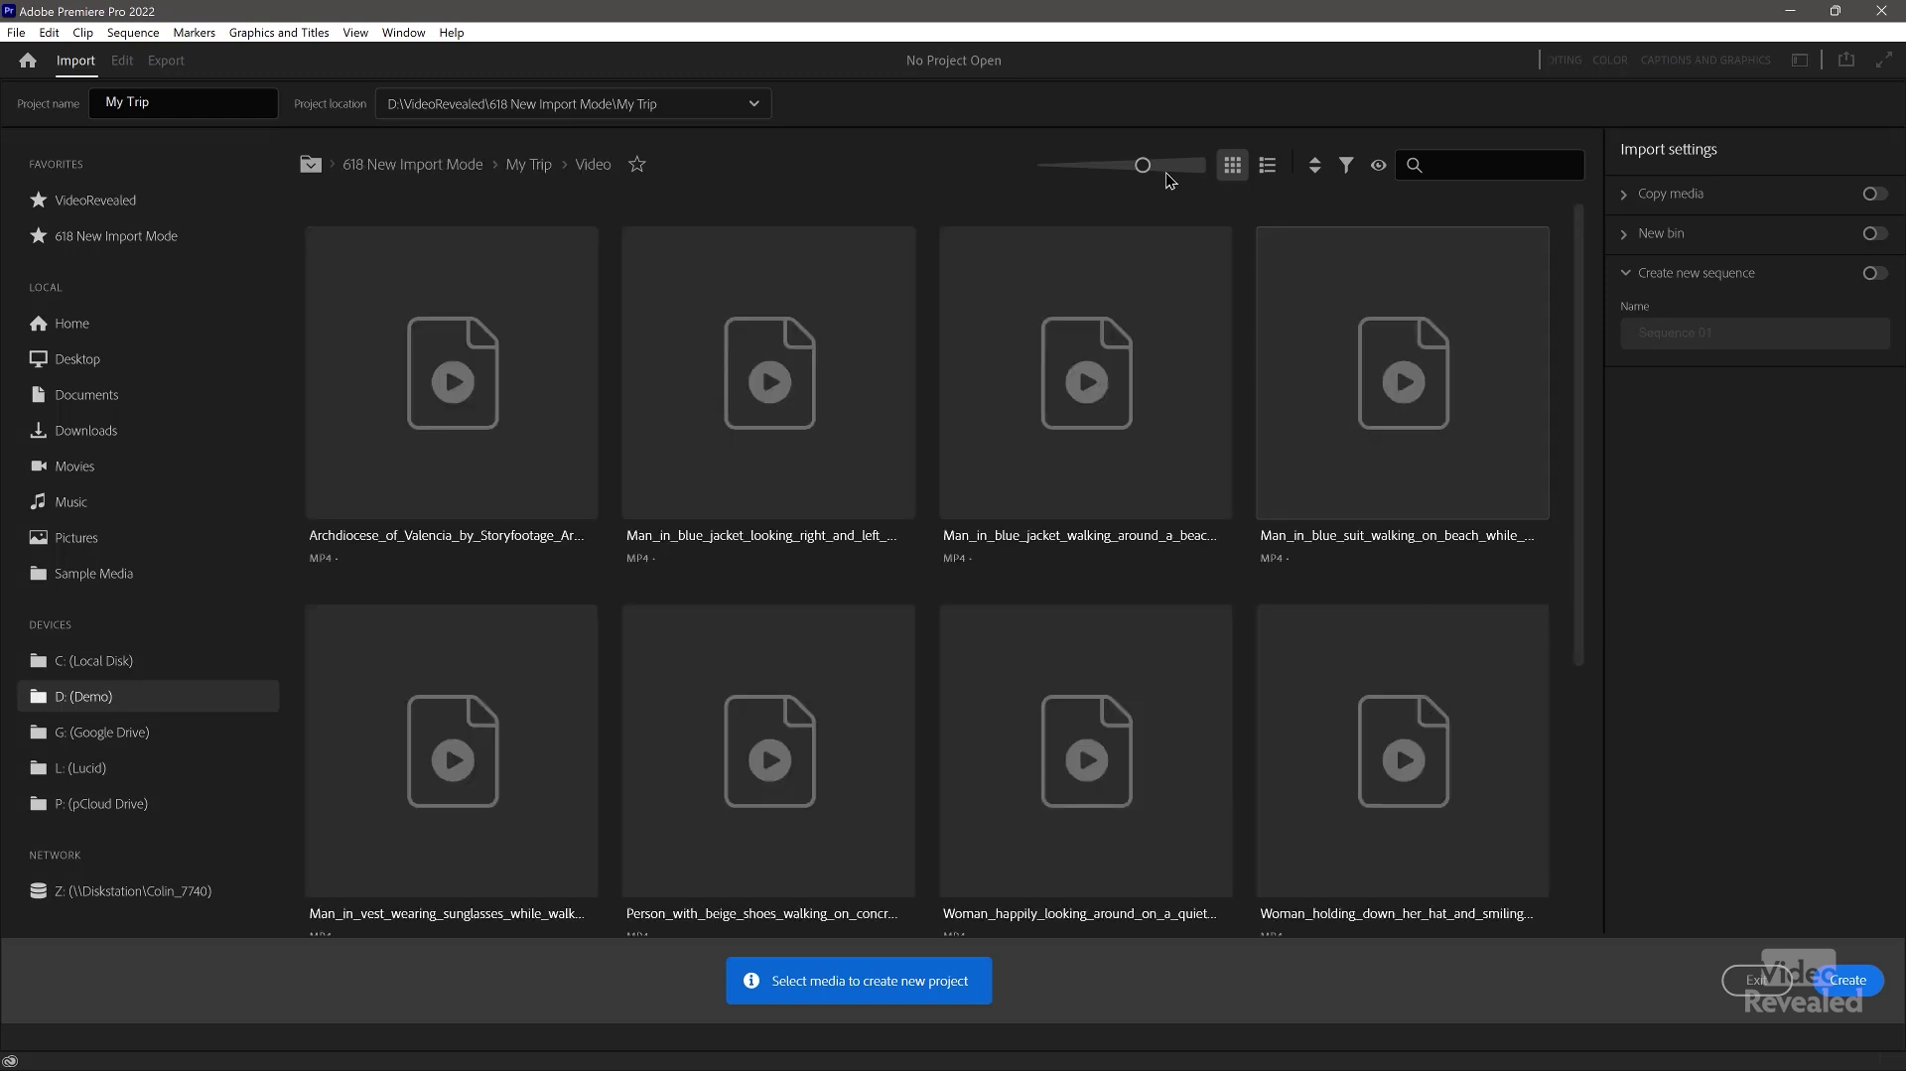
{"action": "left_click", "coordinate": [1119, 168]}
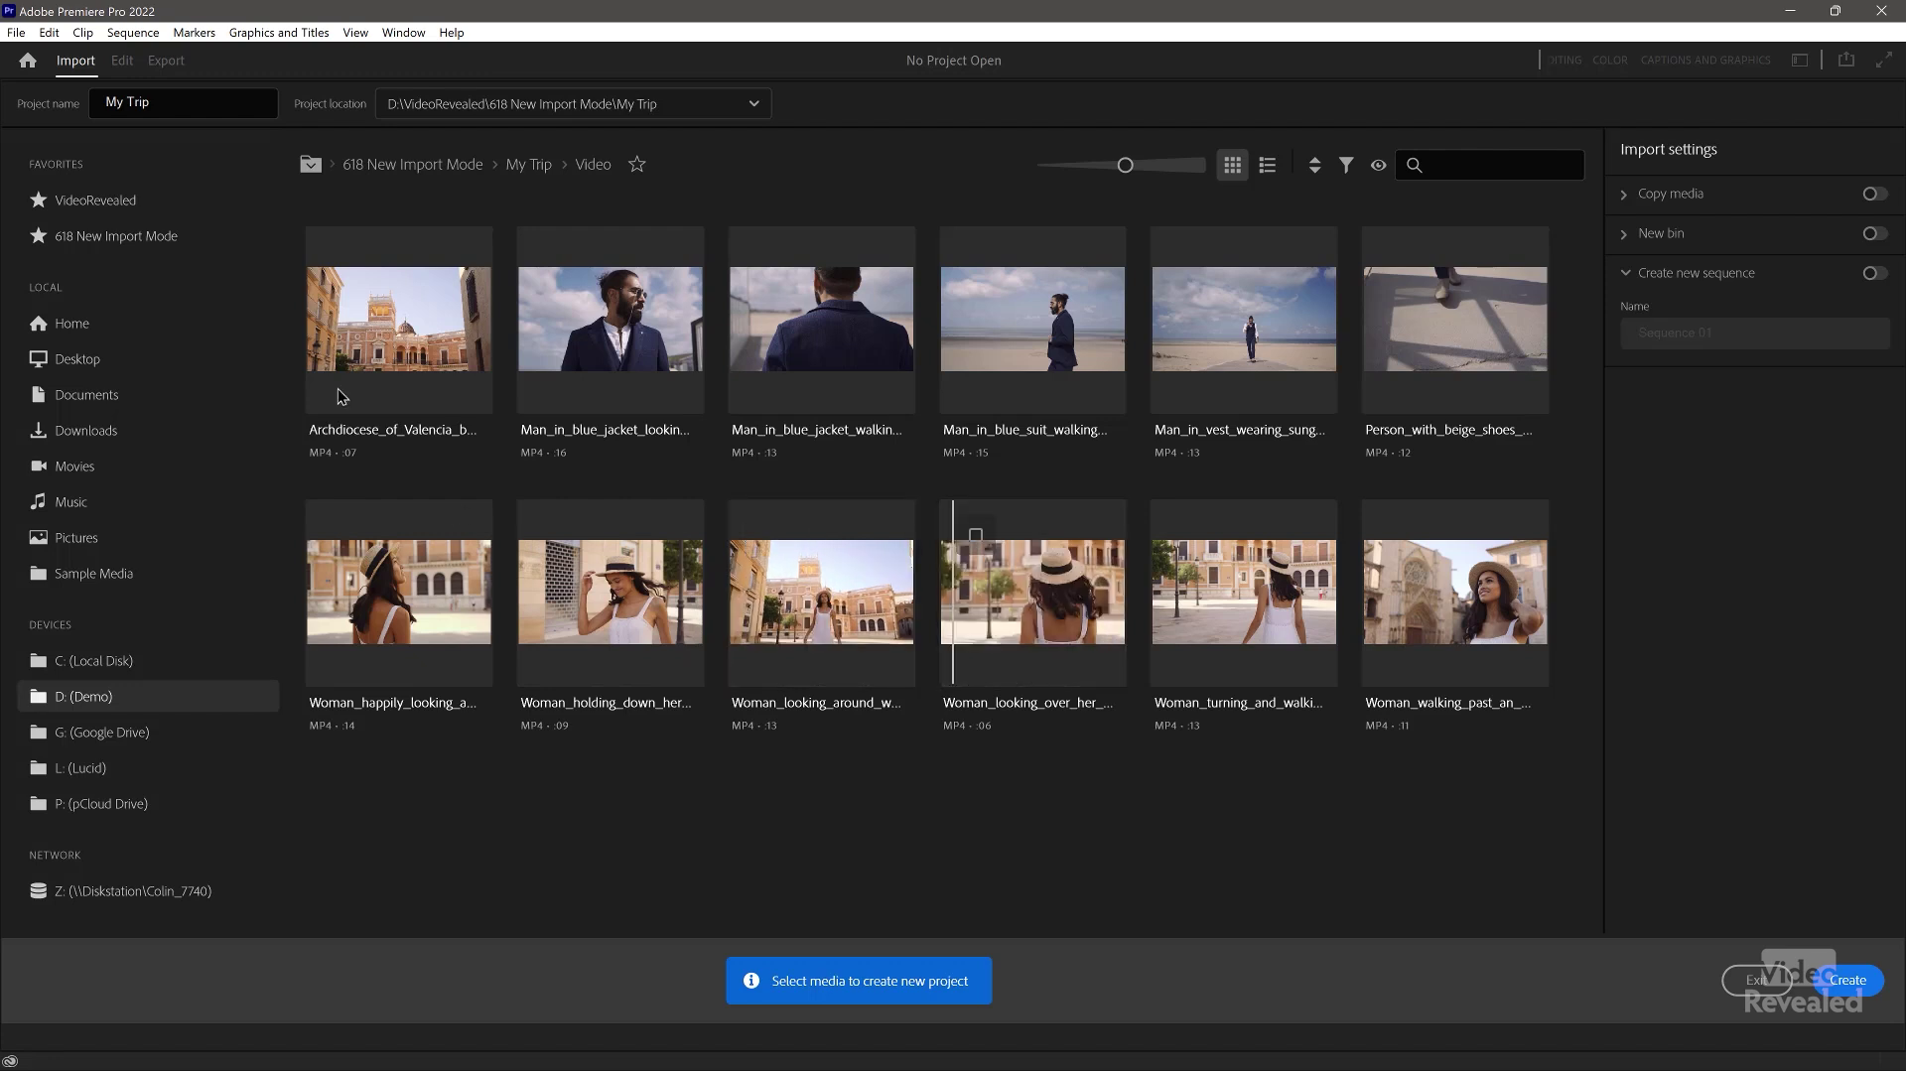
- Select the Archdiocese_of_Valencia clip, extend the selection to every clip in the Video folder, and clear it
{"action": "left_click", "coordinate": [387, 326]}
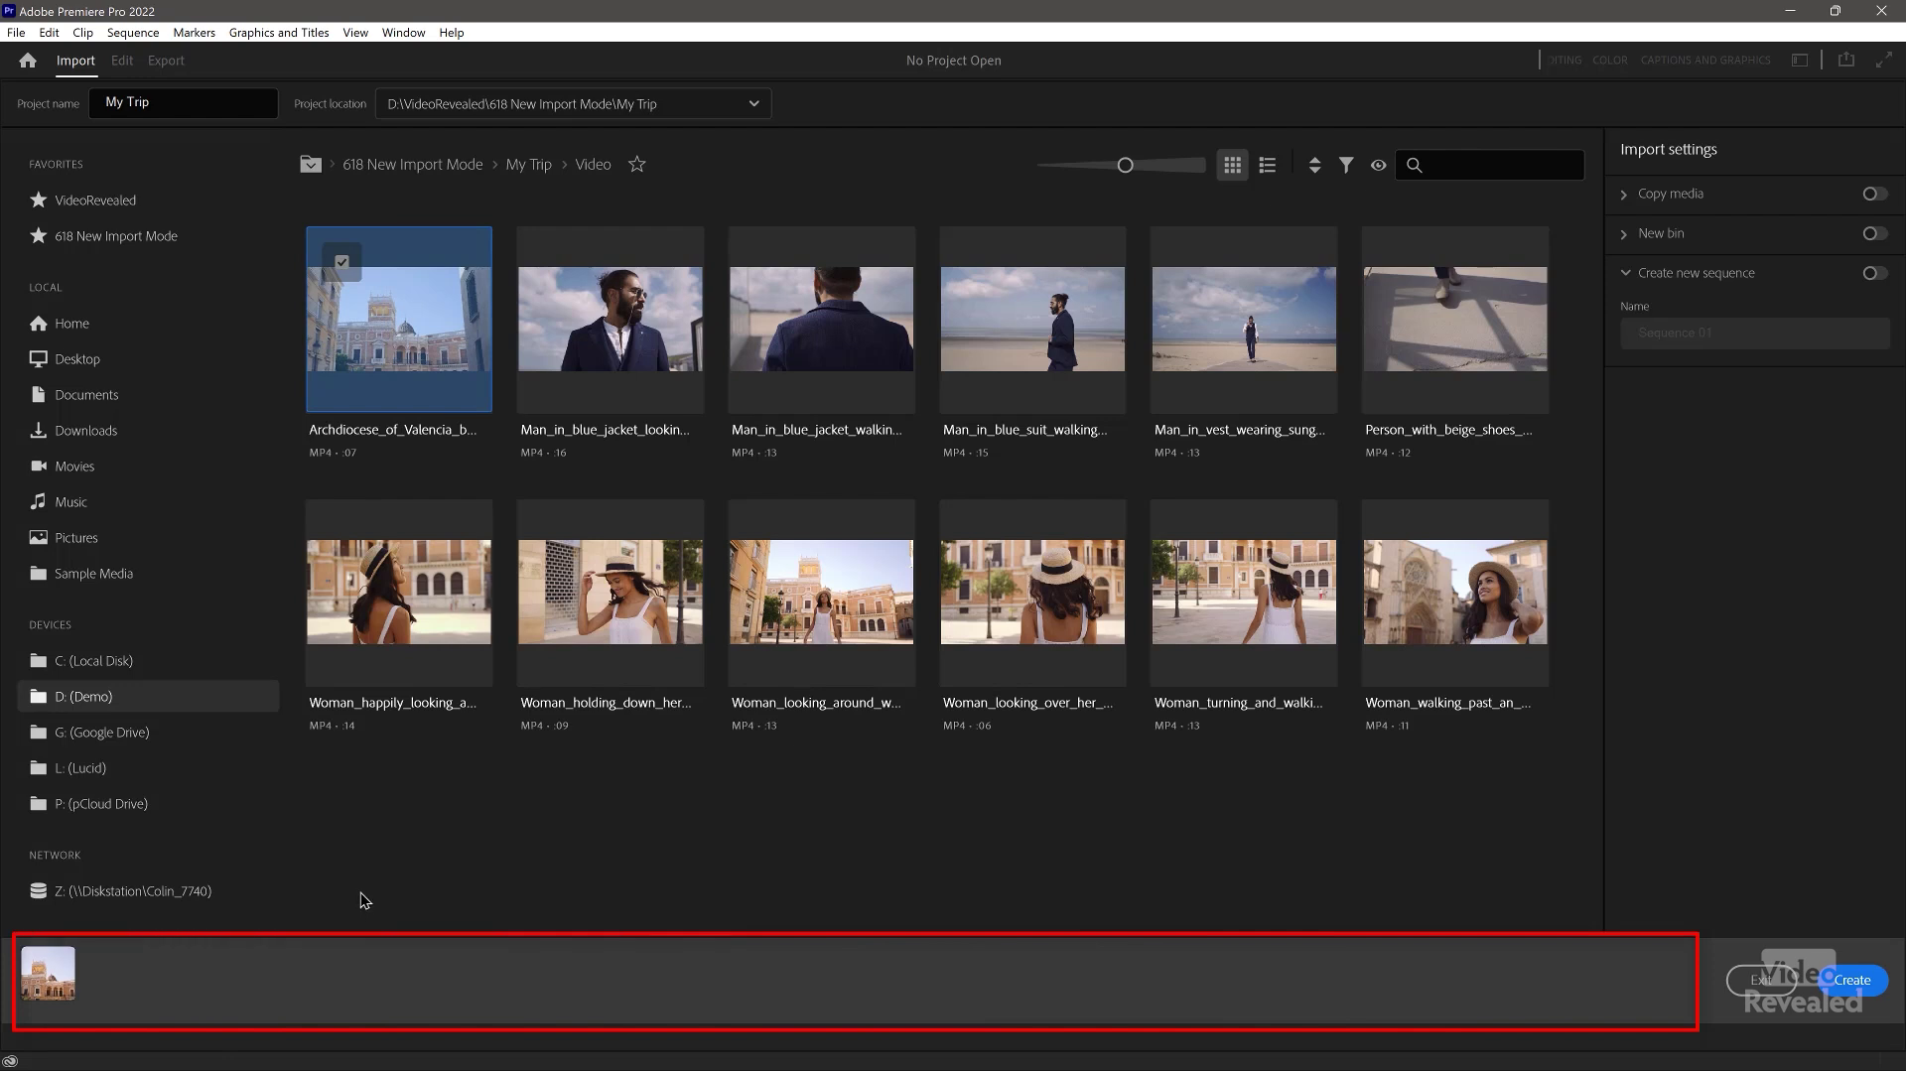
{"action": "key", "text": "ctrl+a"}
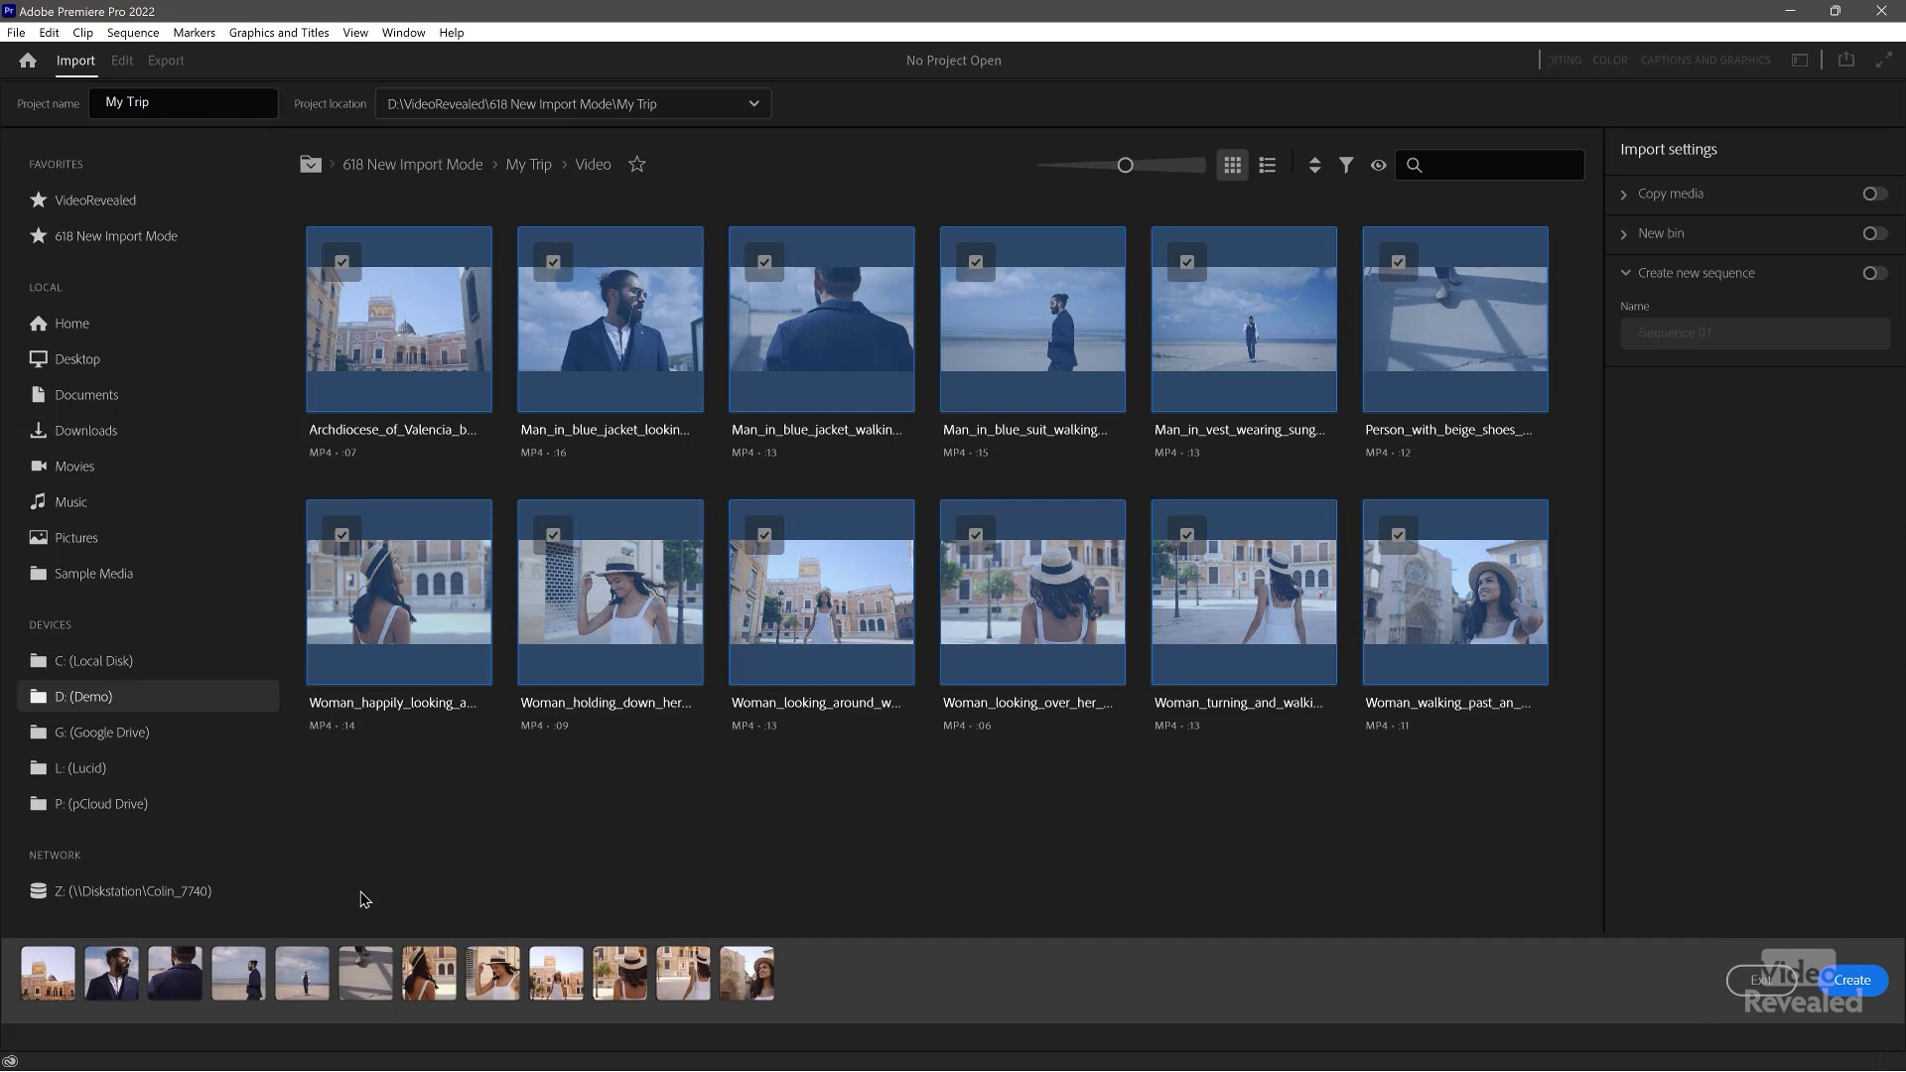
{"action": "key", "text": "ctrl+shift+a"}
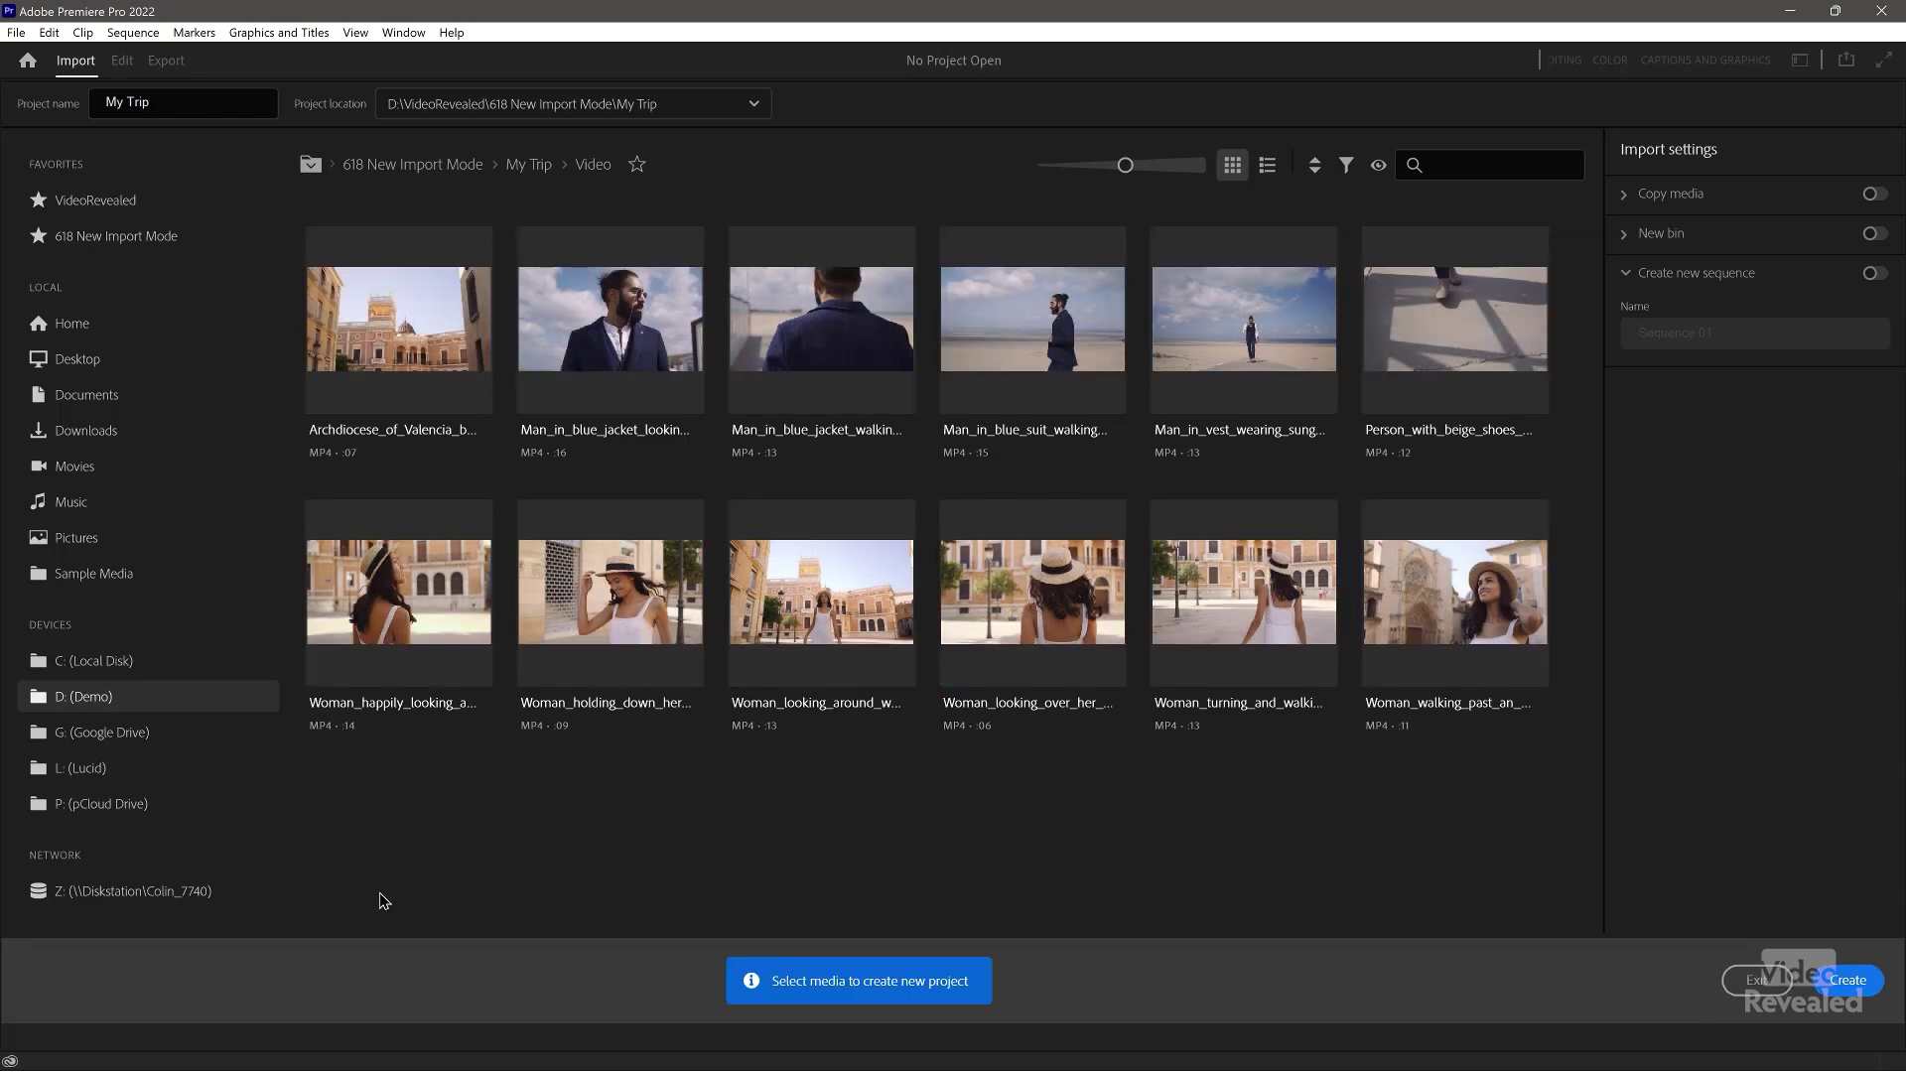
- Select the first four clips of the second row as a continuous range and clear that selection
{"action": "left_click", "coordinate": [403, 613]}
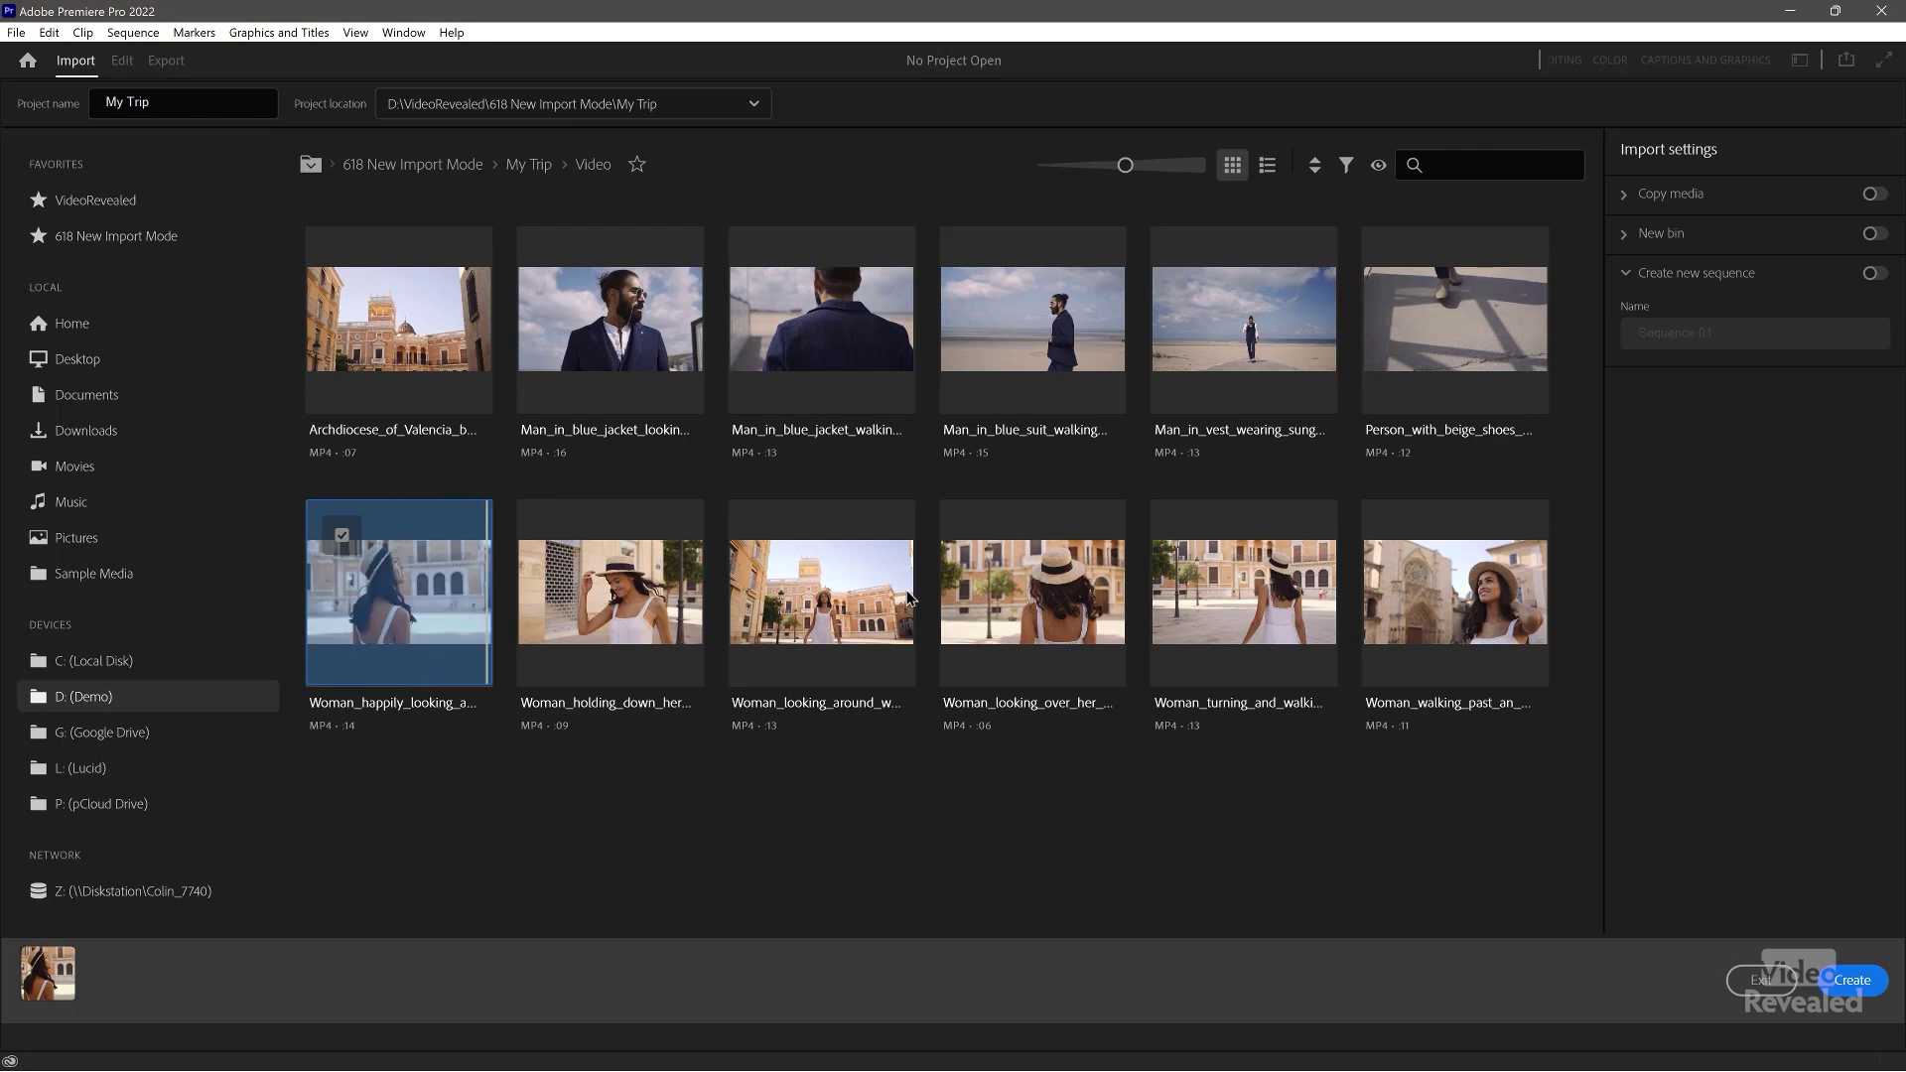
{"action": "left_click", "coordinate": [1032, 591], "text": "shift"}
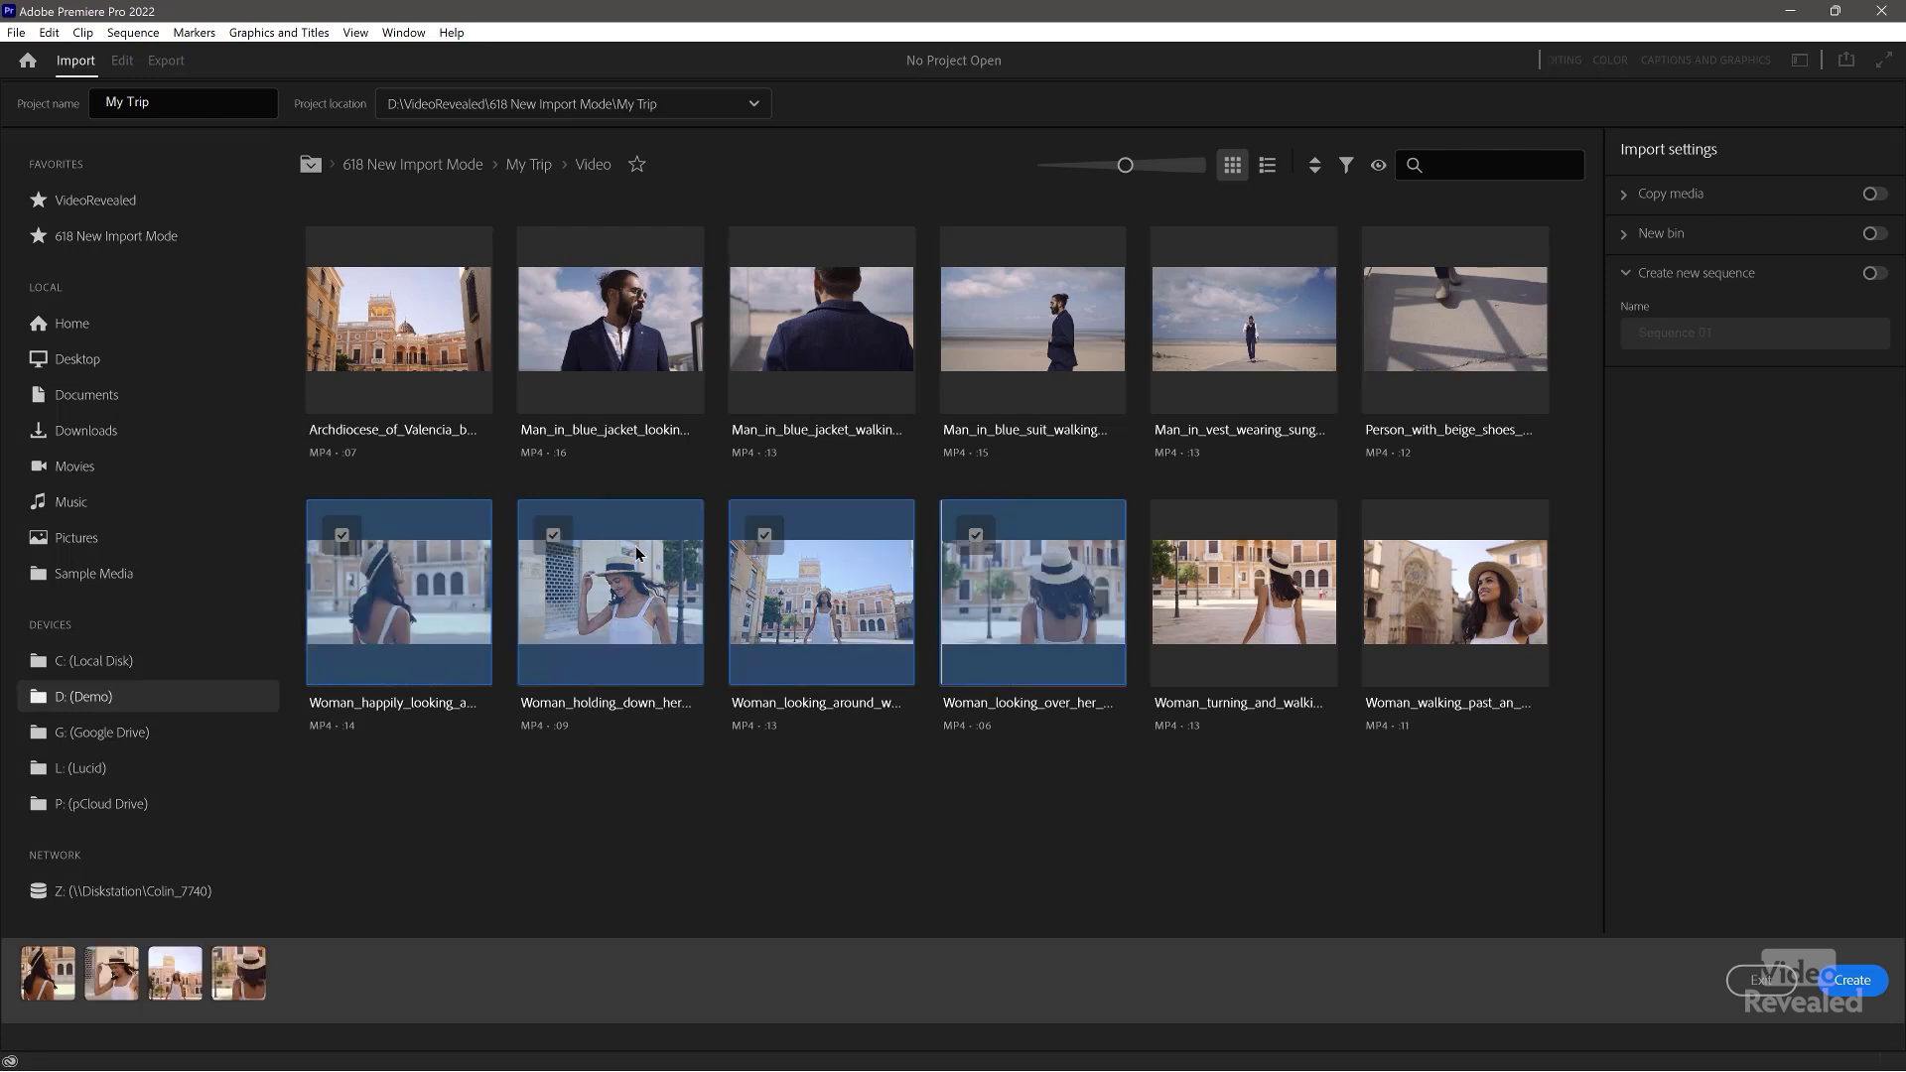
{"action": "mouse_move", "coordinate": [527, 715]}
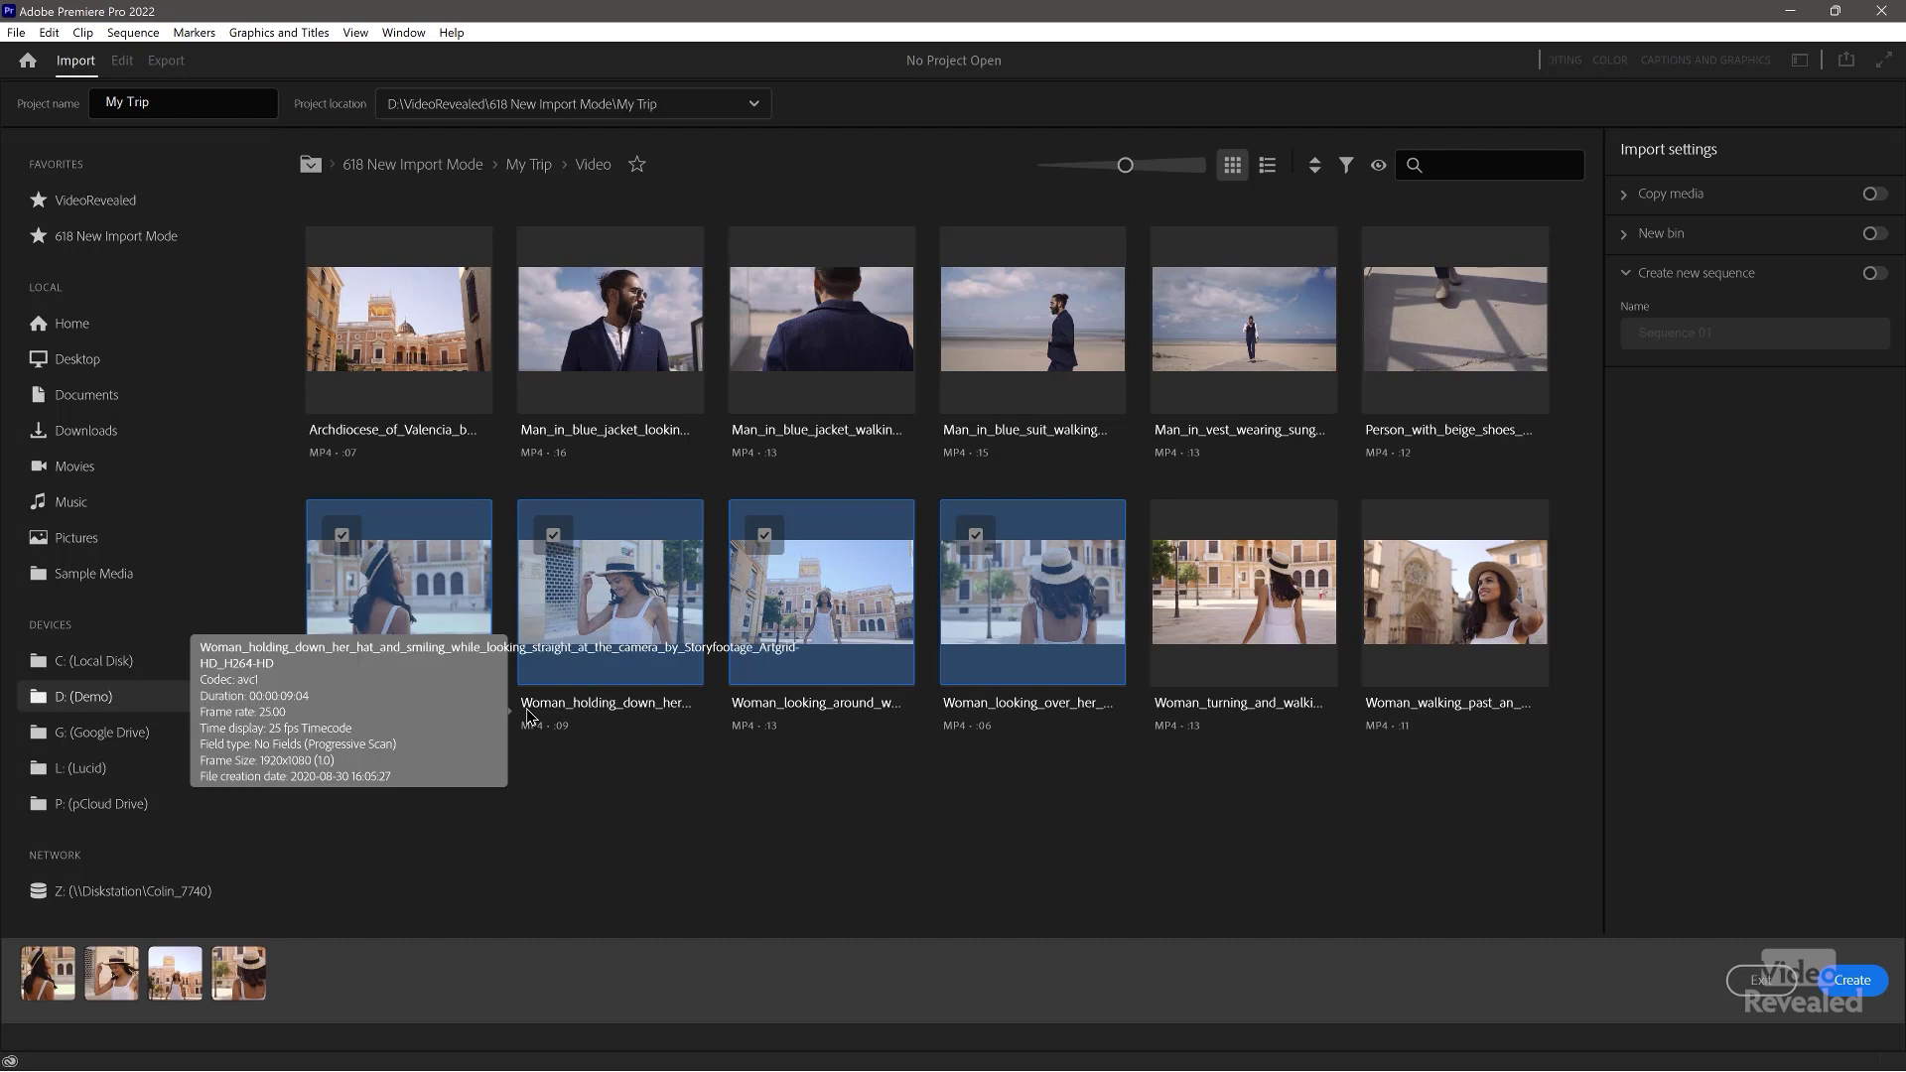
{"action": "key", "text": "ctrl+shift+a"}
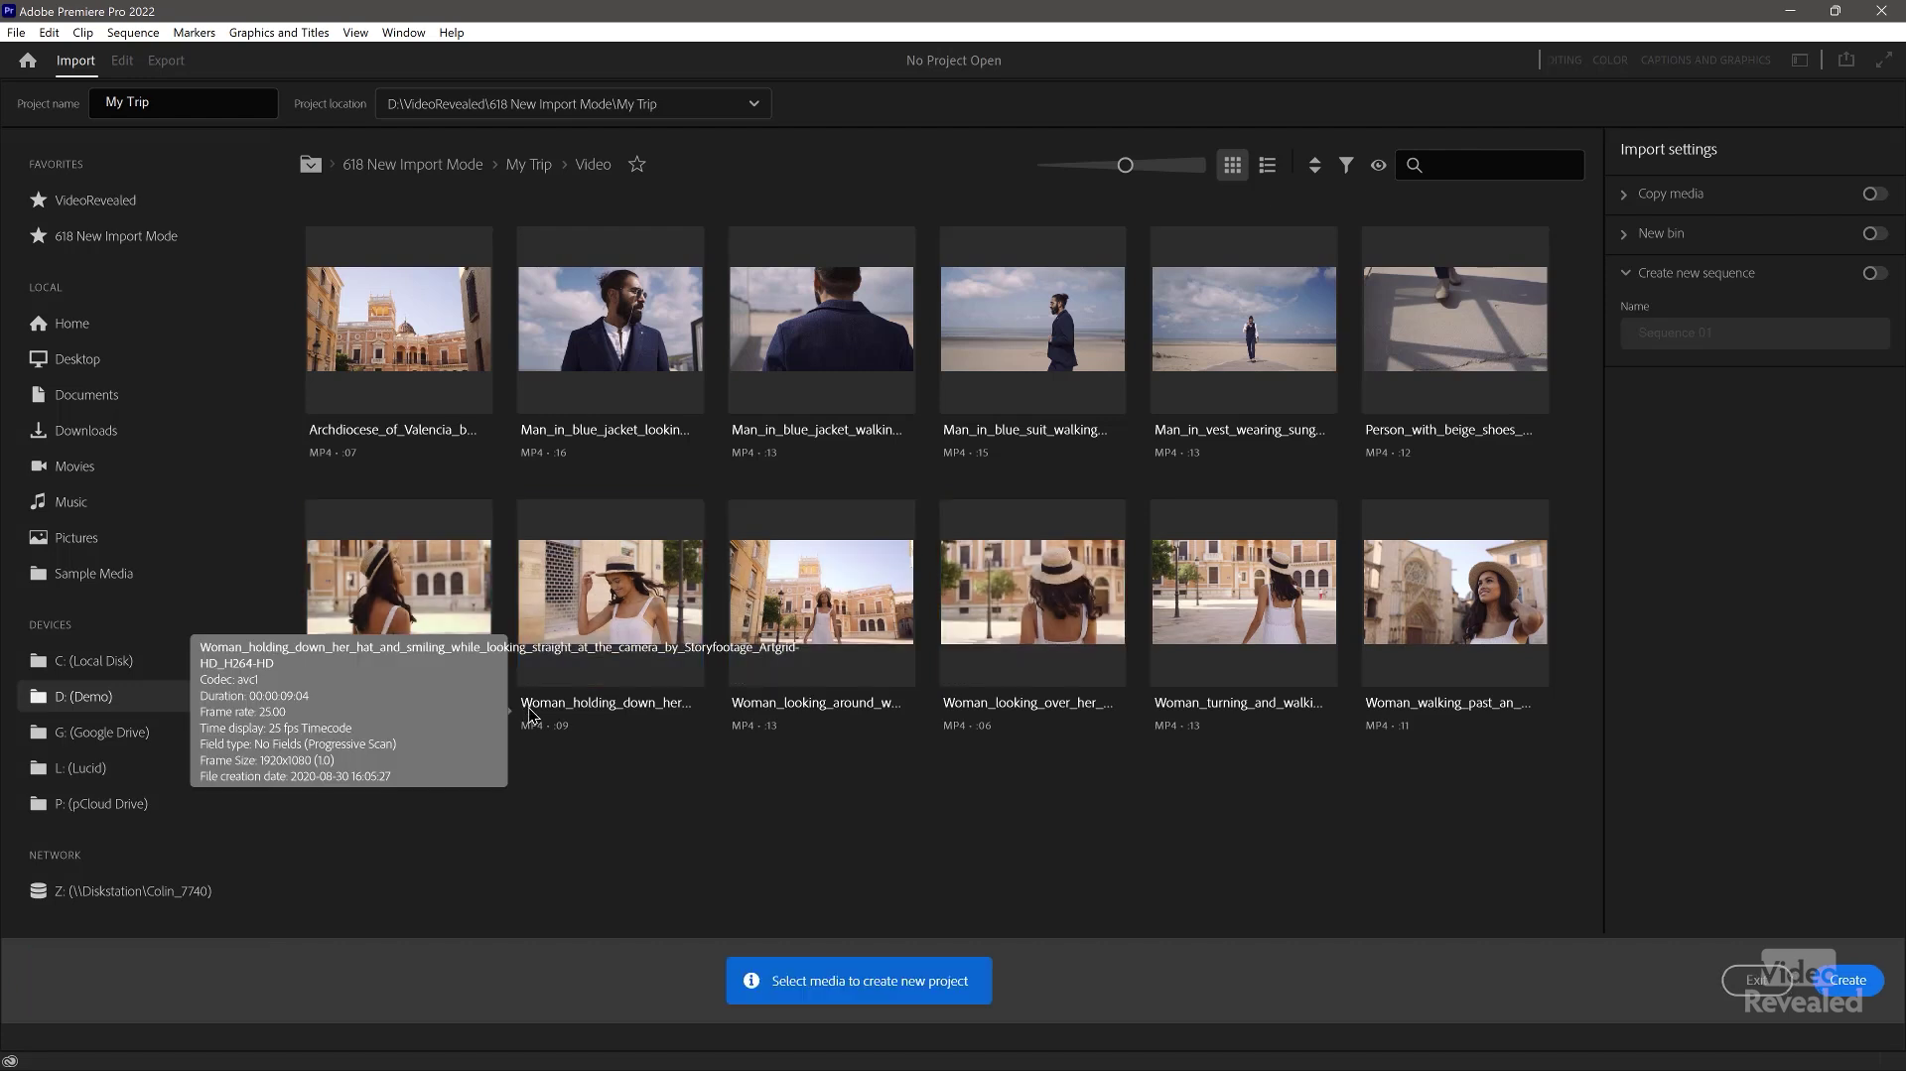
- Pick five clips individually for import, starting with Woman_happily_looking, and add all the remaining clips of the Video folder
{"action": "left_click", "coordinate": [443, 601]}
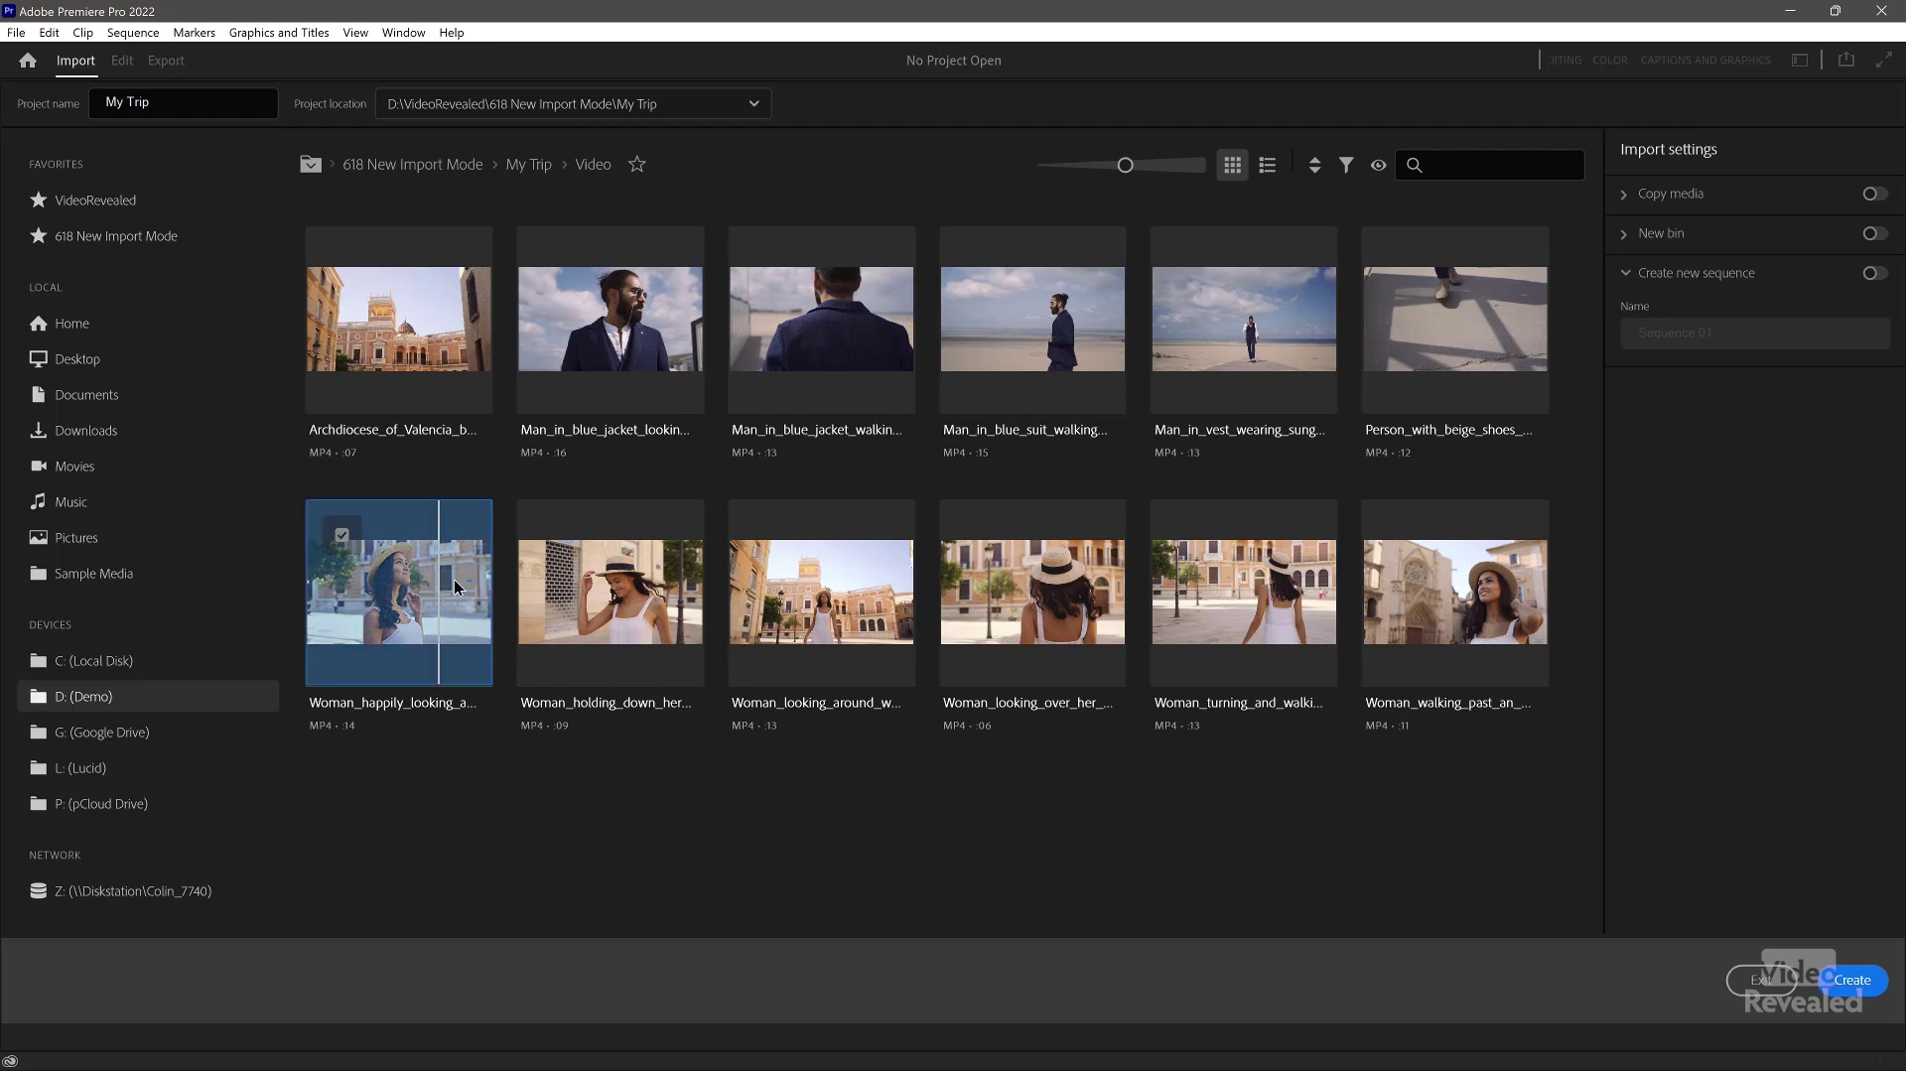
{"action": "left_click", "coordinate": [631, 347]}
{"action": "left_click", "coordinate": [889, 600]}
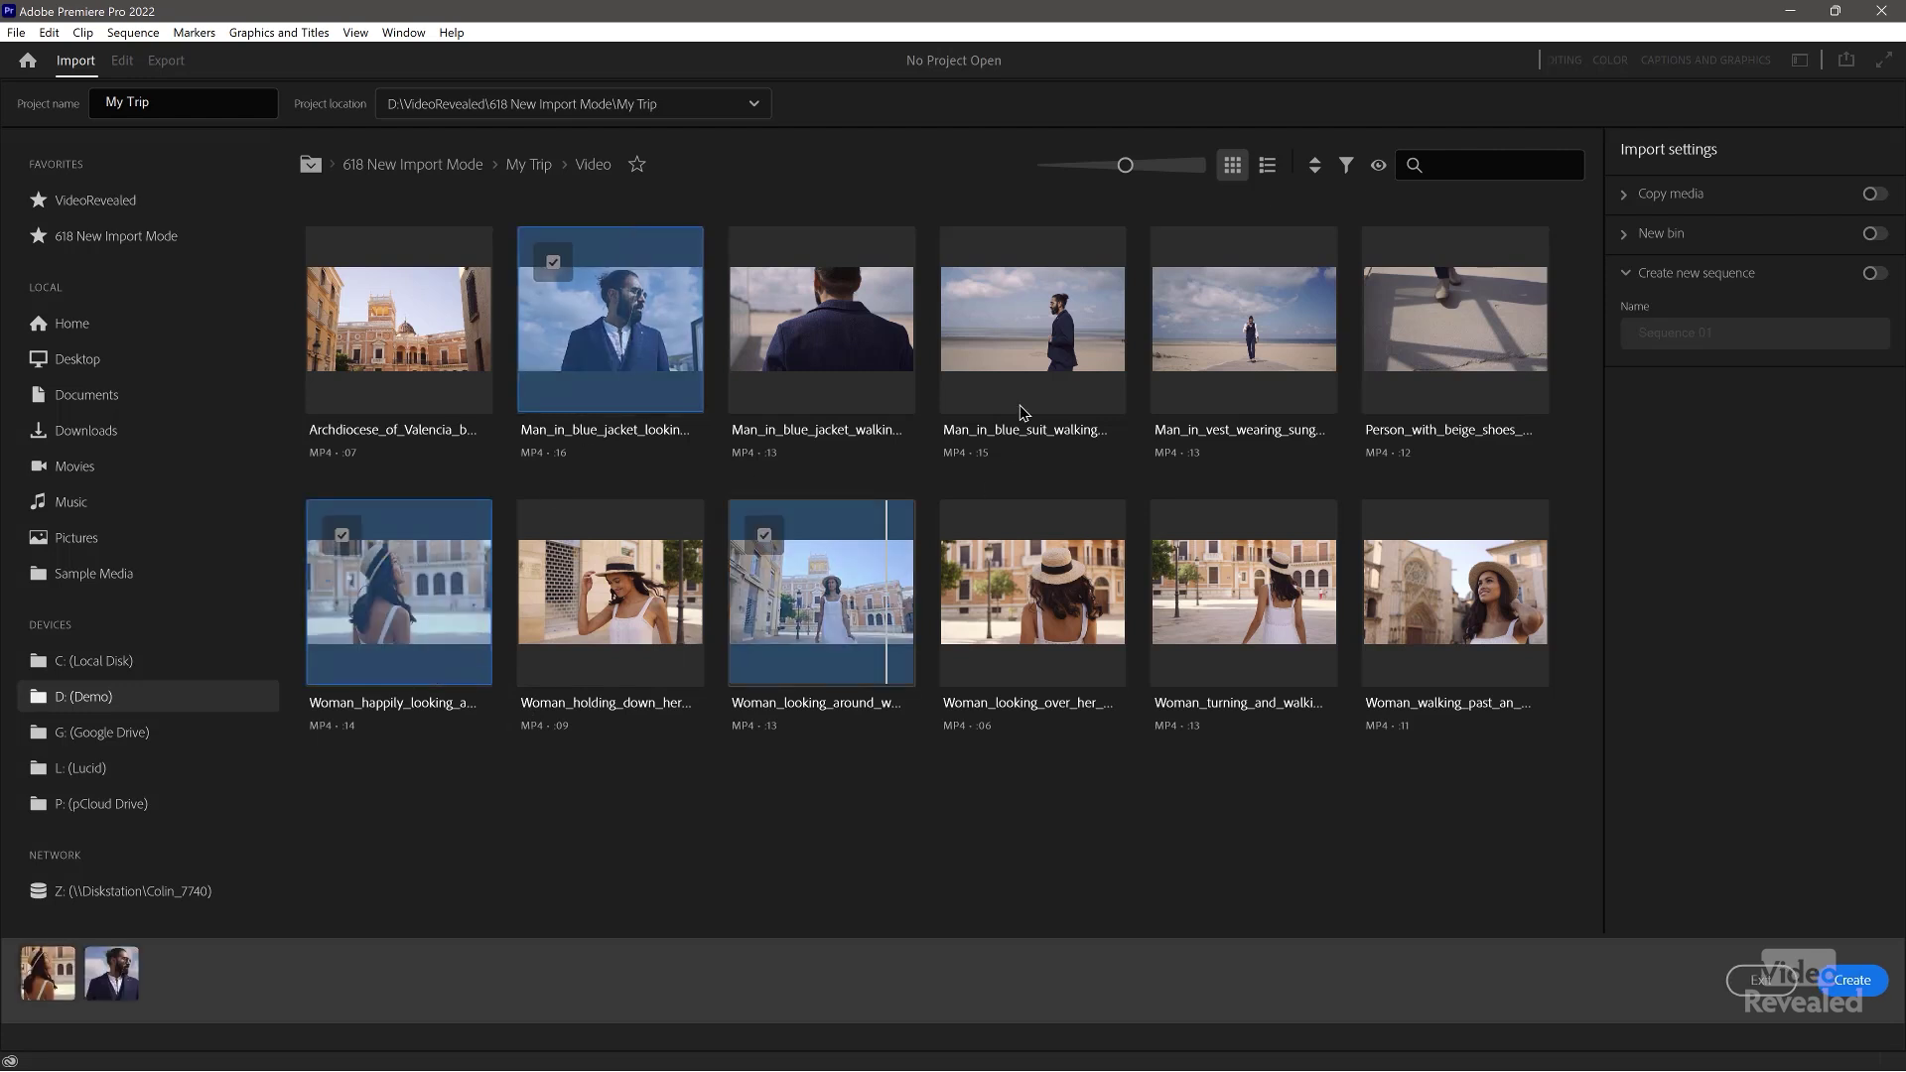
{"action": "left_click", "coordinate": [1042, 328]}
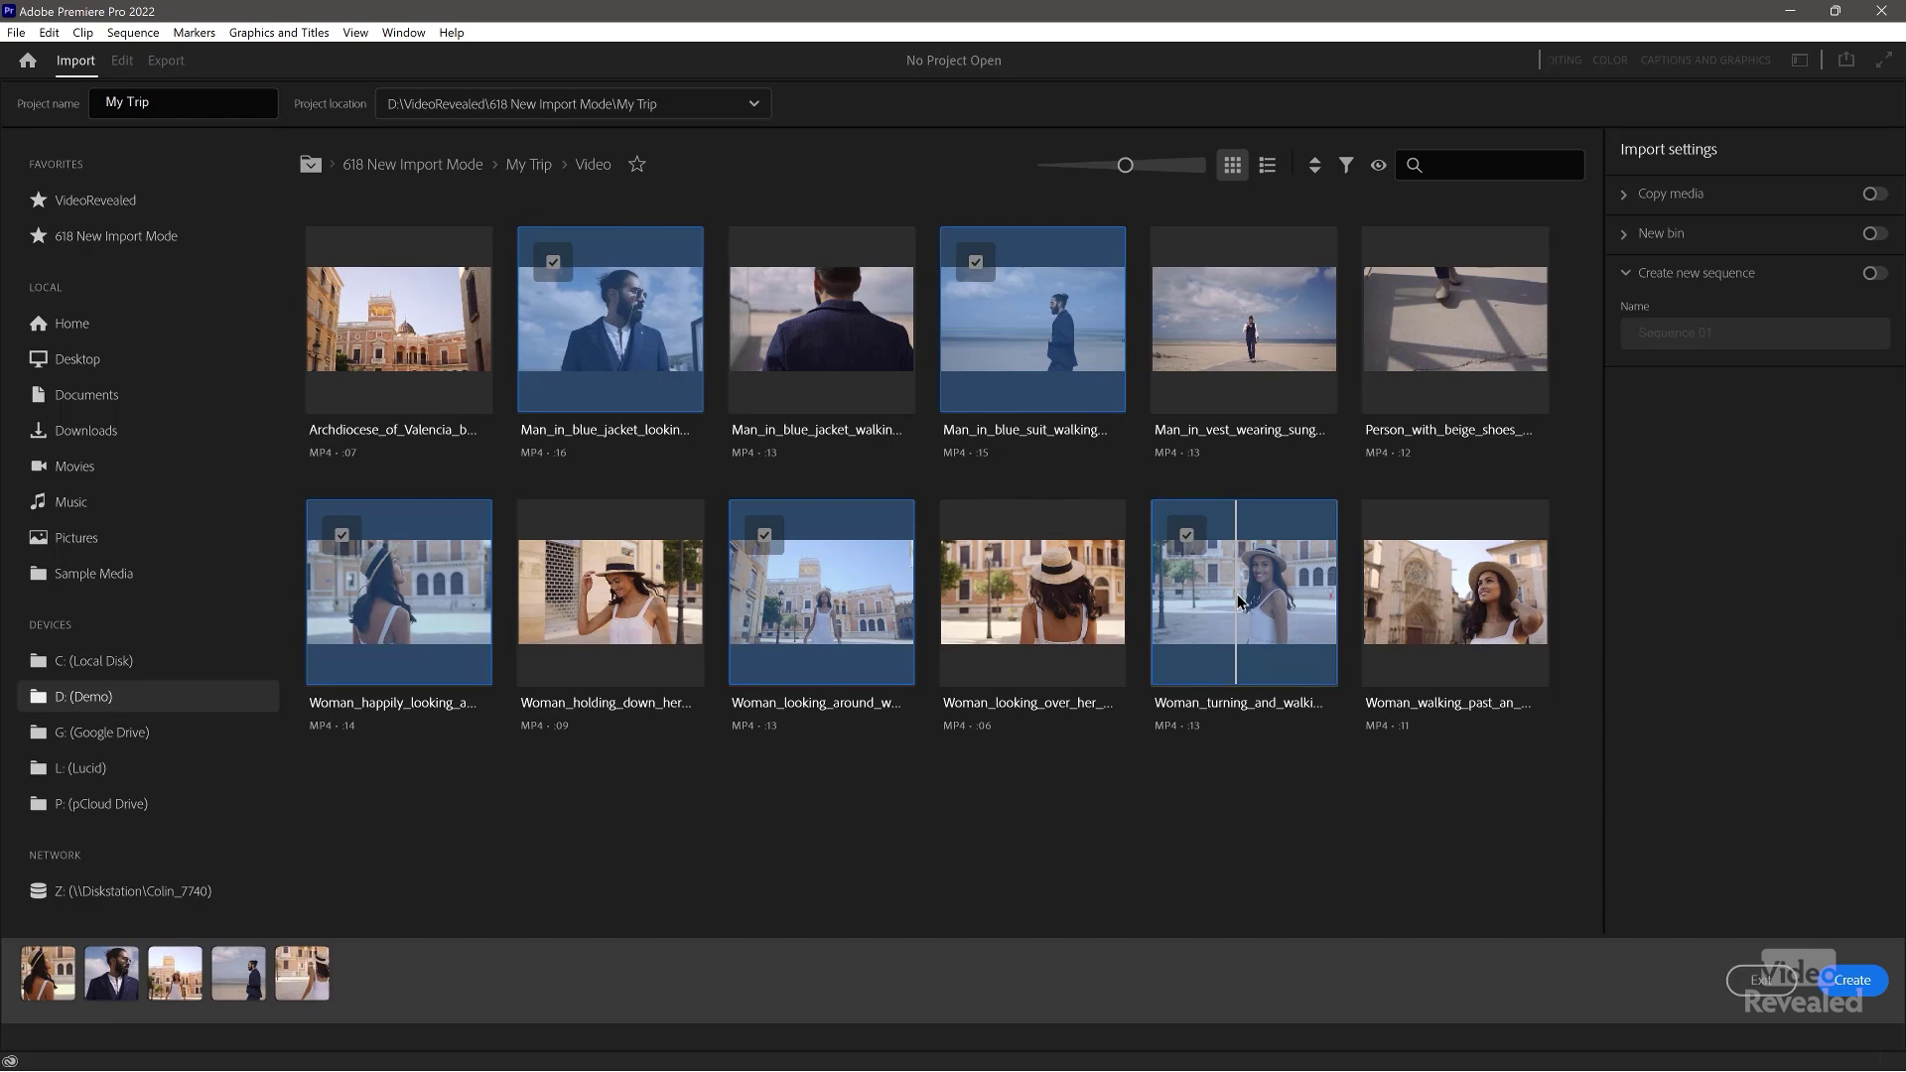
{"action": "key", "text": "ctrl+a"}
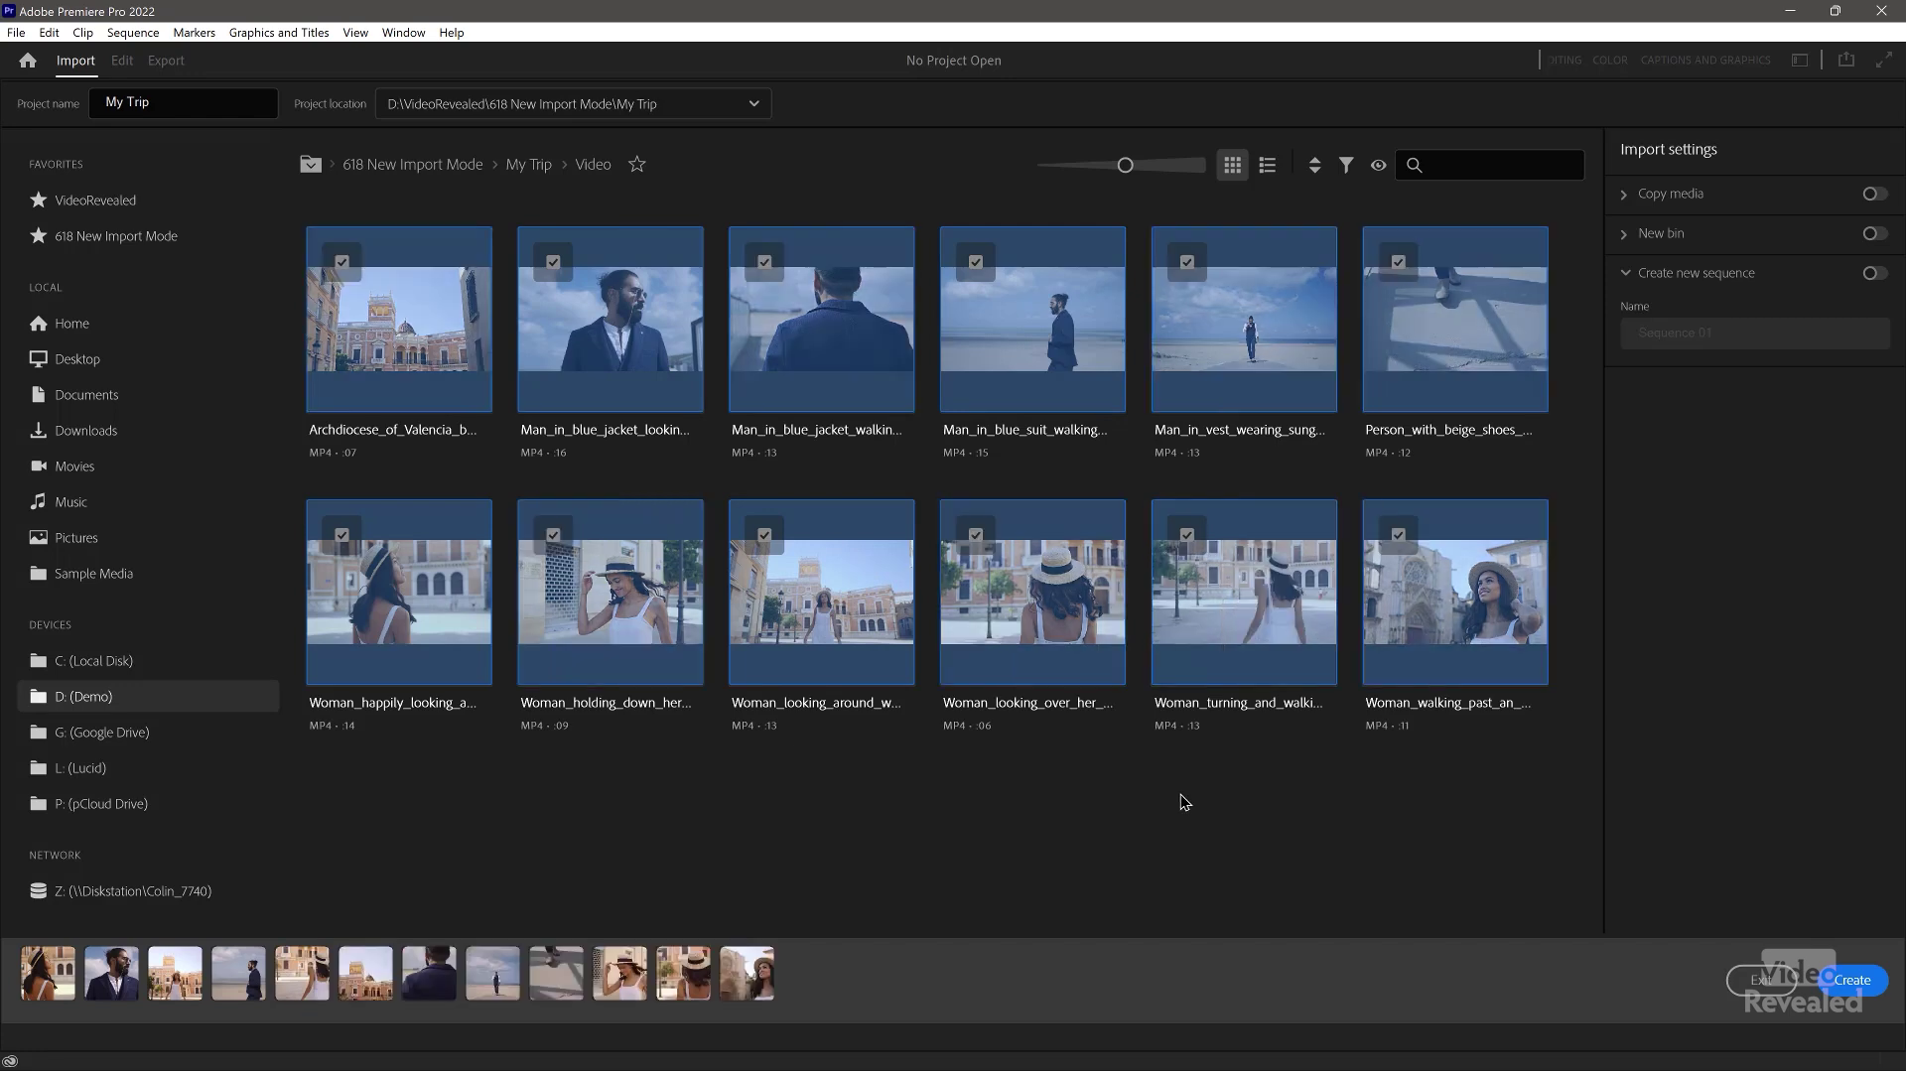
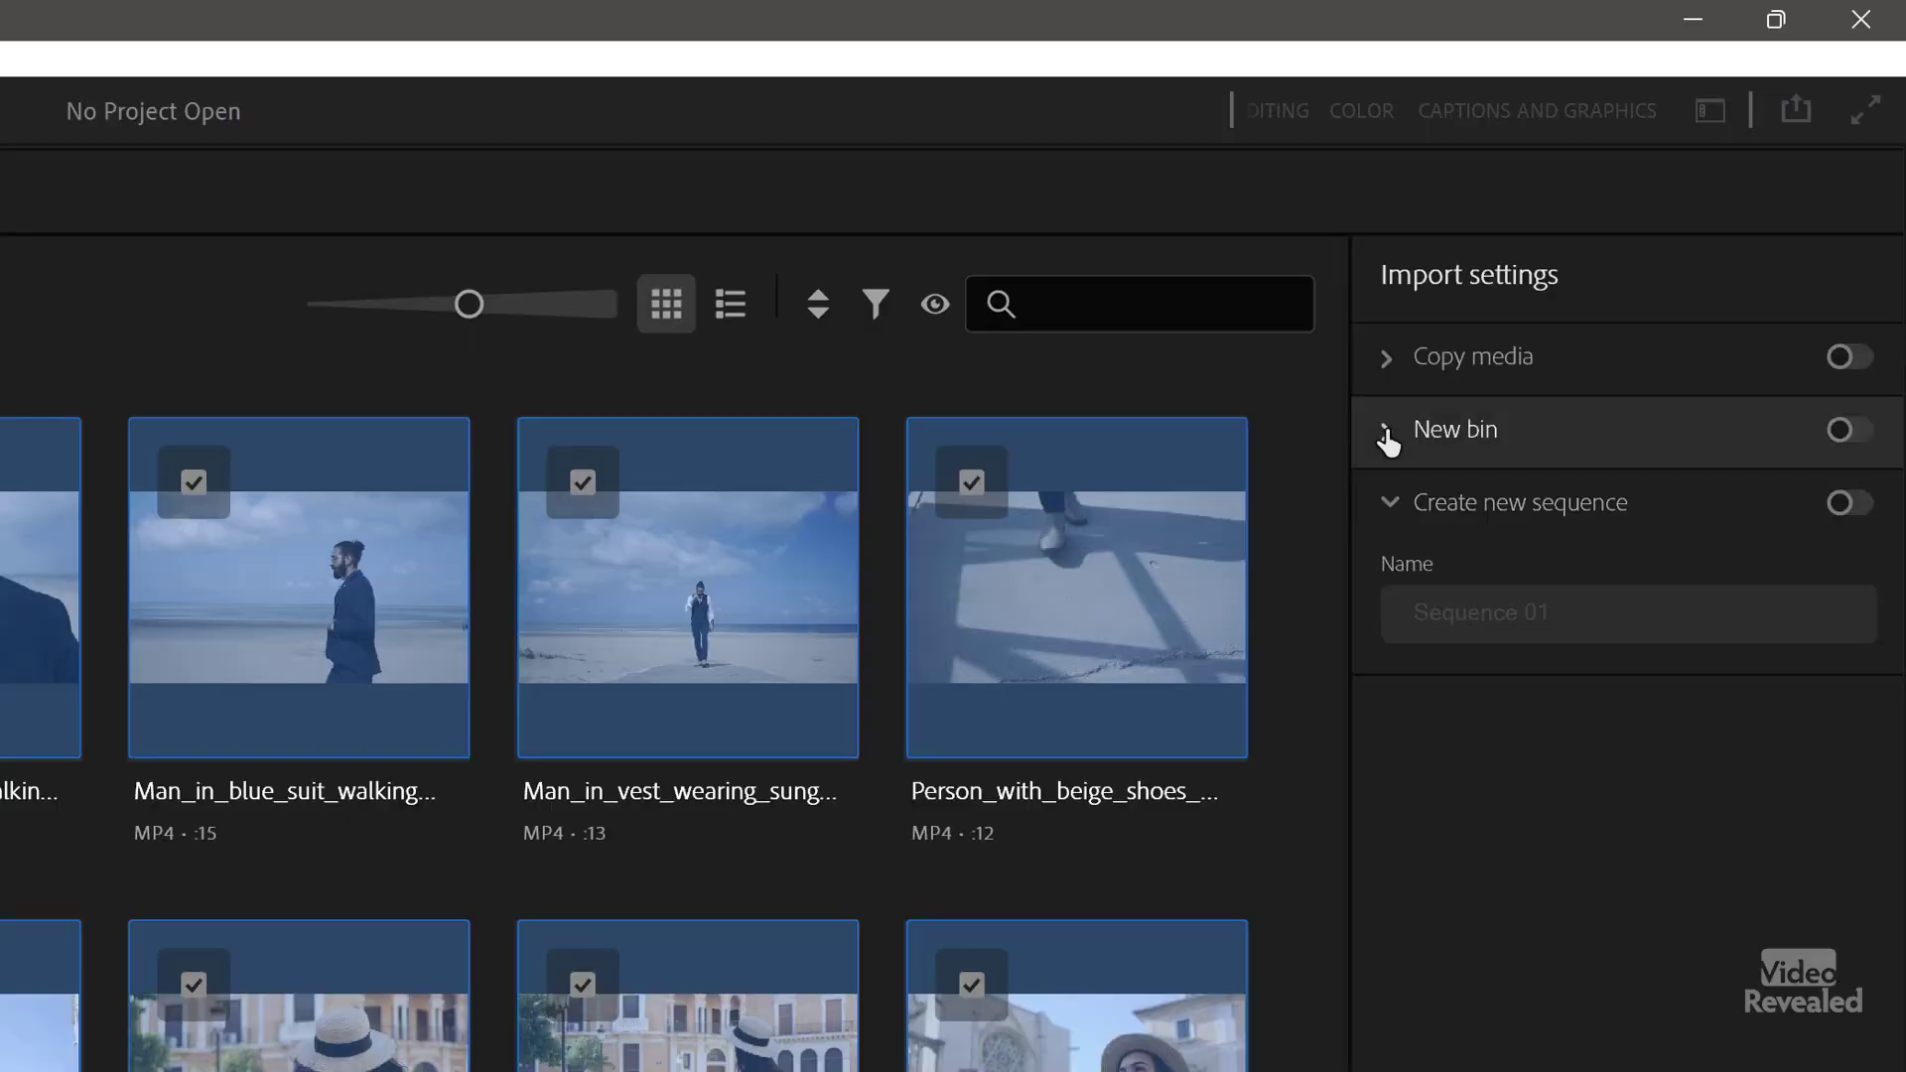
- Enable a new bin in the import settings and name it Video
{"action": "left_click", "coordinate": [1387, 433]}
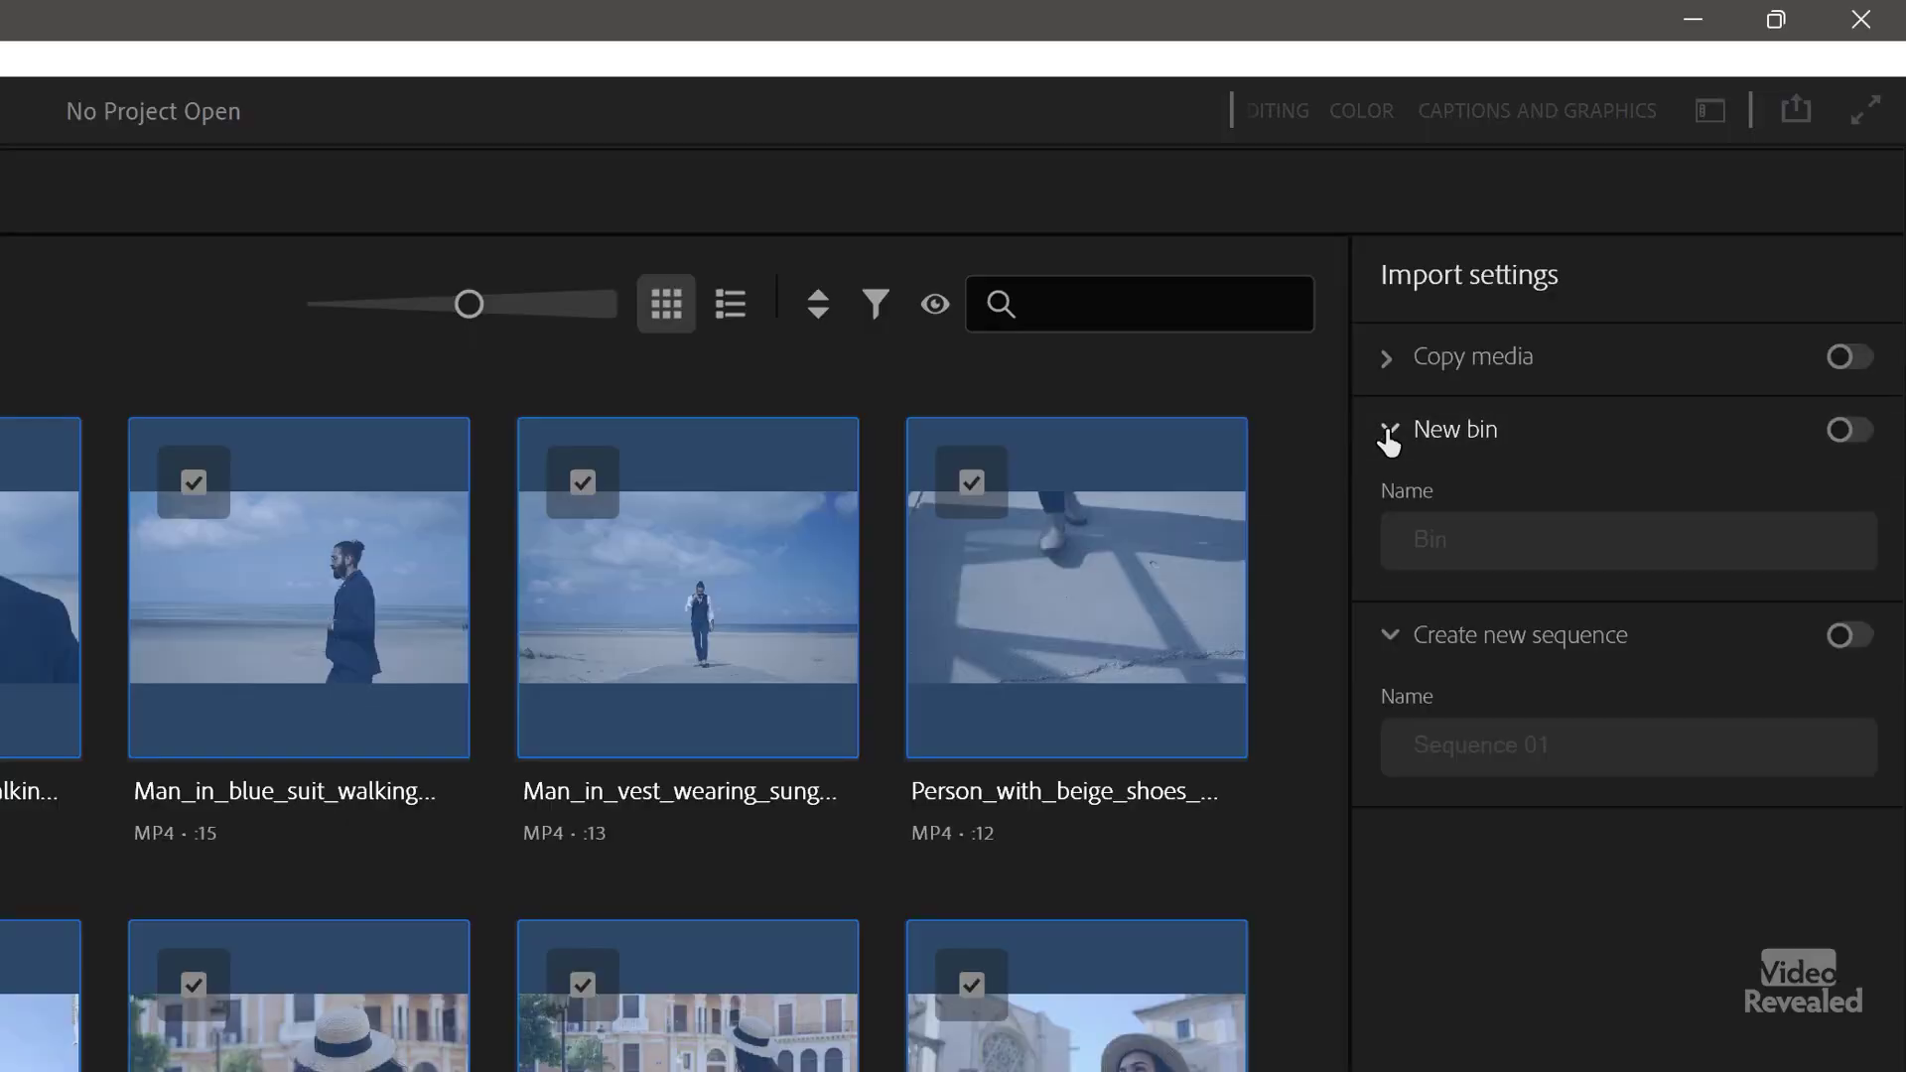
{"action": "left_click", "coordinate": [1847, 437]}
{"action": "left_click", "coordinate": [1523, 534]}
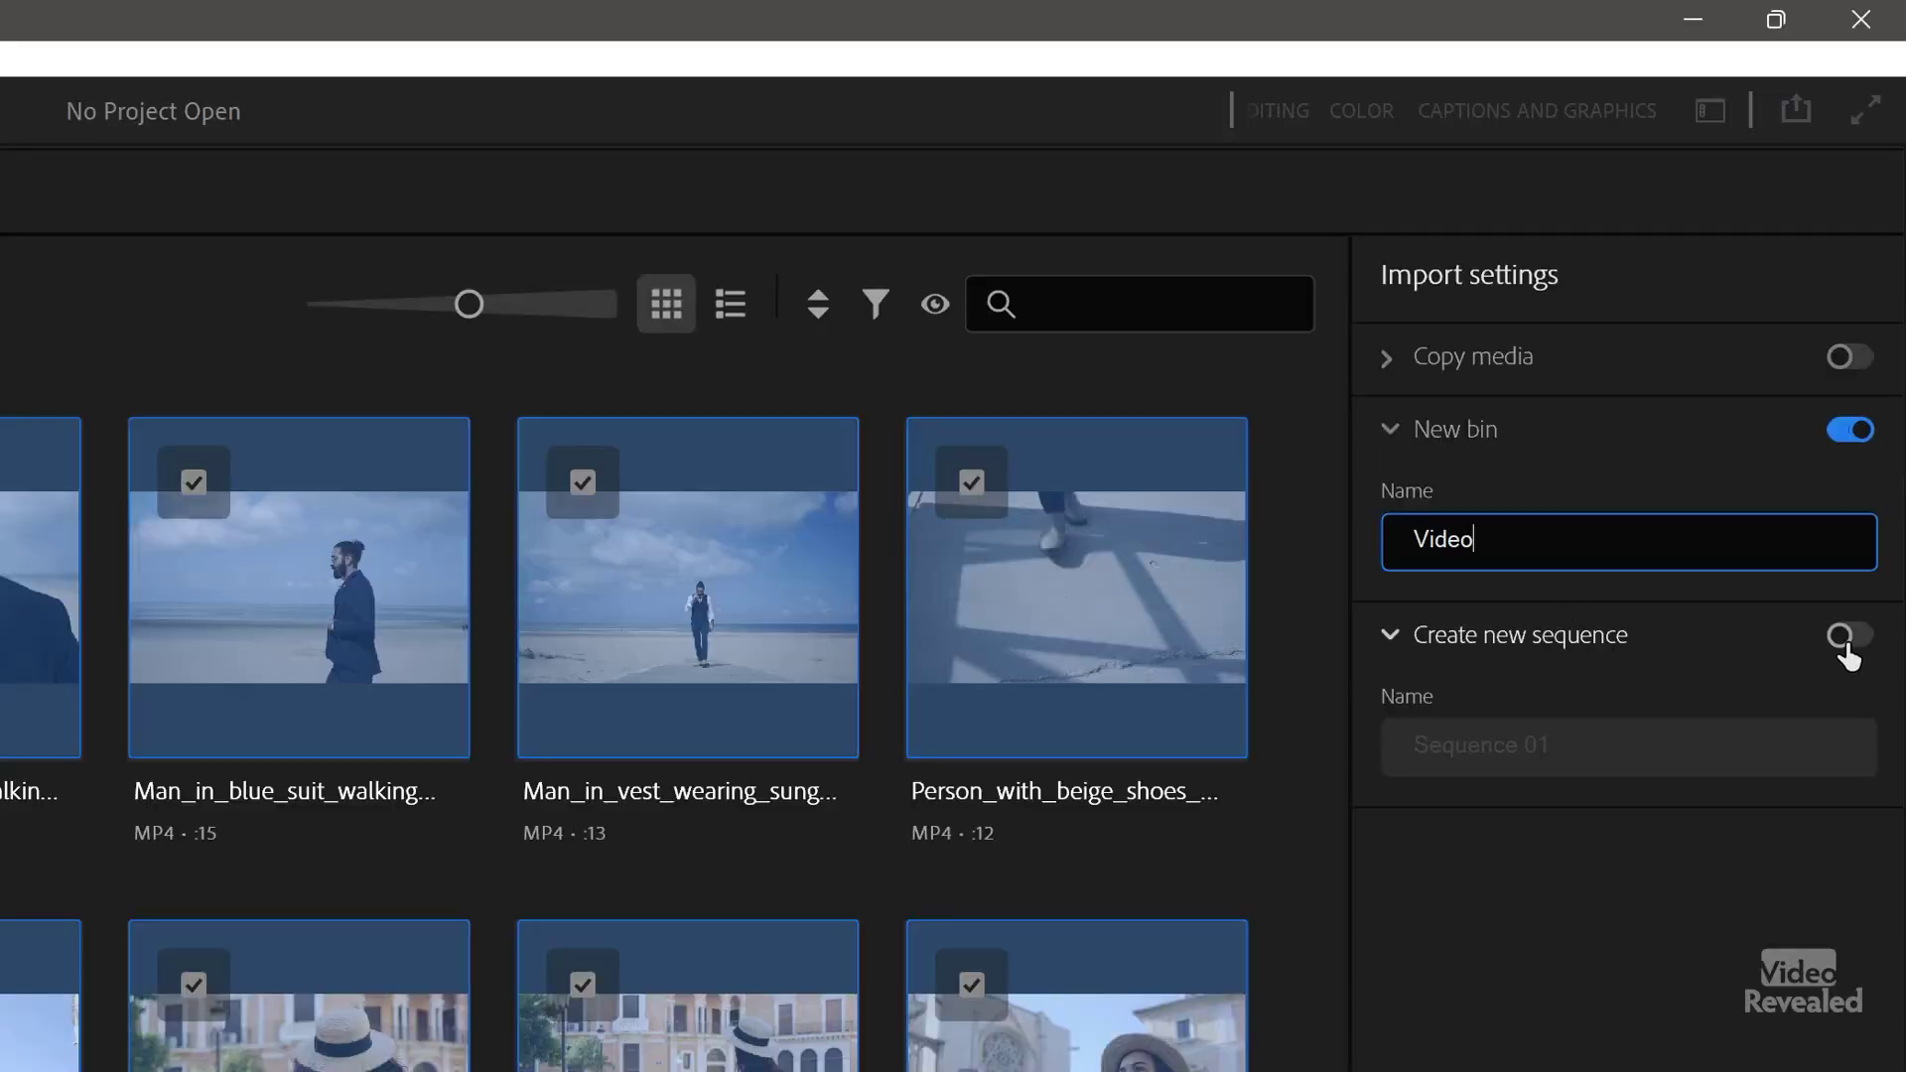
- Enable a new sequence named My Trip and create the project with the selected clips
{"action": "left_click", "coordinate": [1849, 636]}
{"action": "left_click", "coordinate": [1553, 740]}
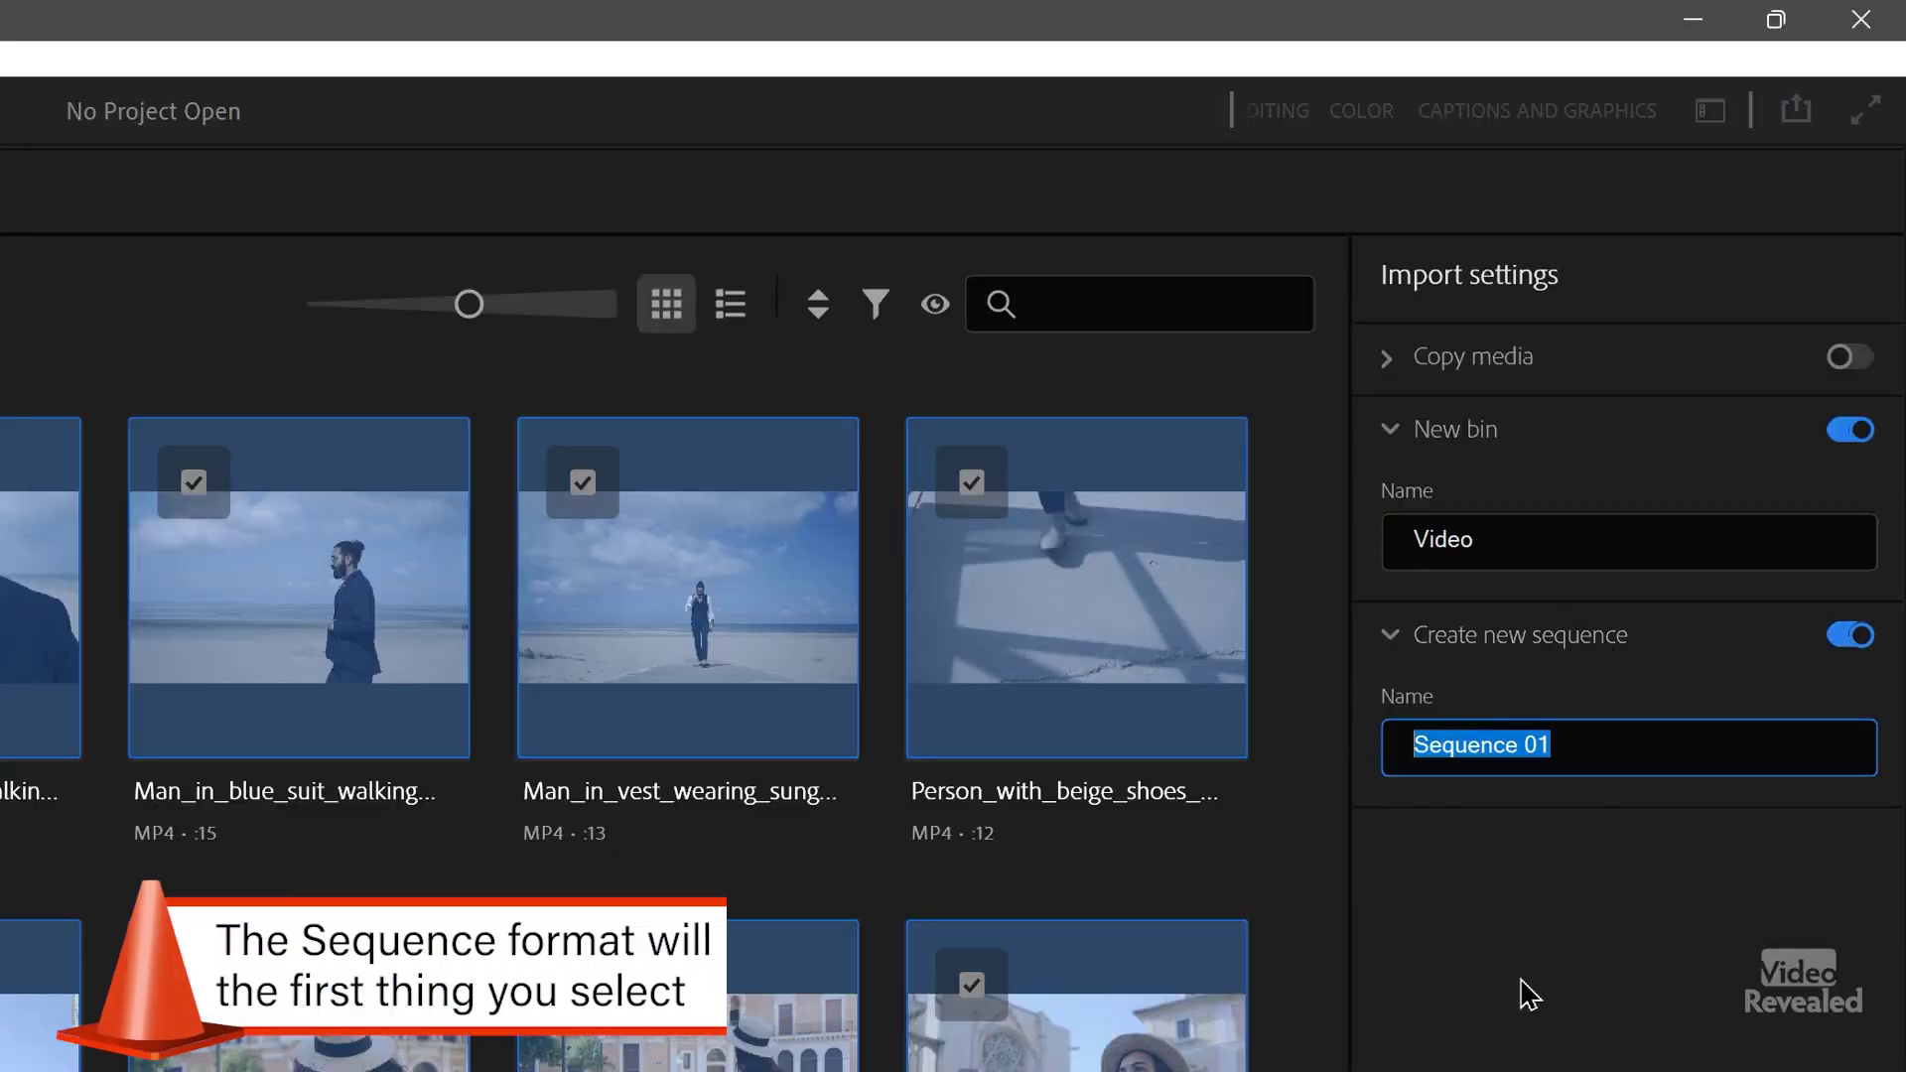
{"action": "type", "text": "M"}
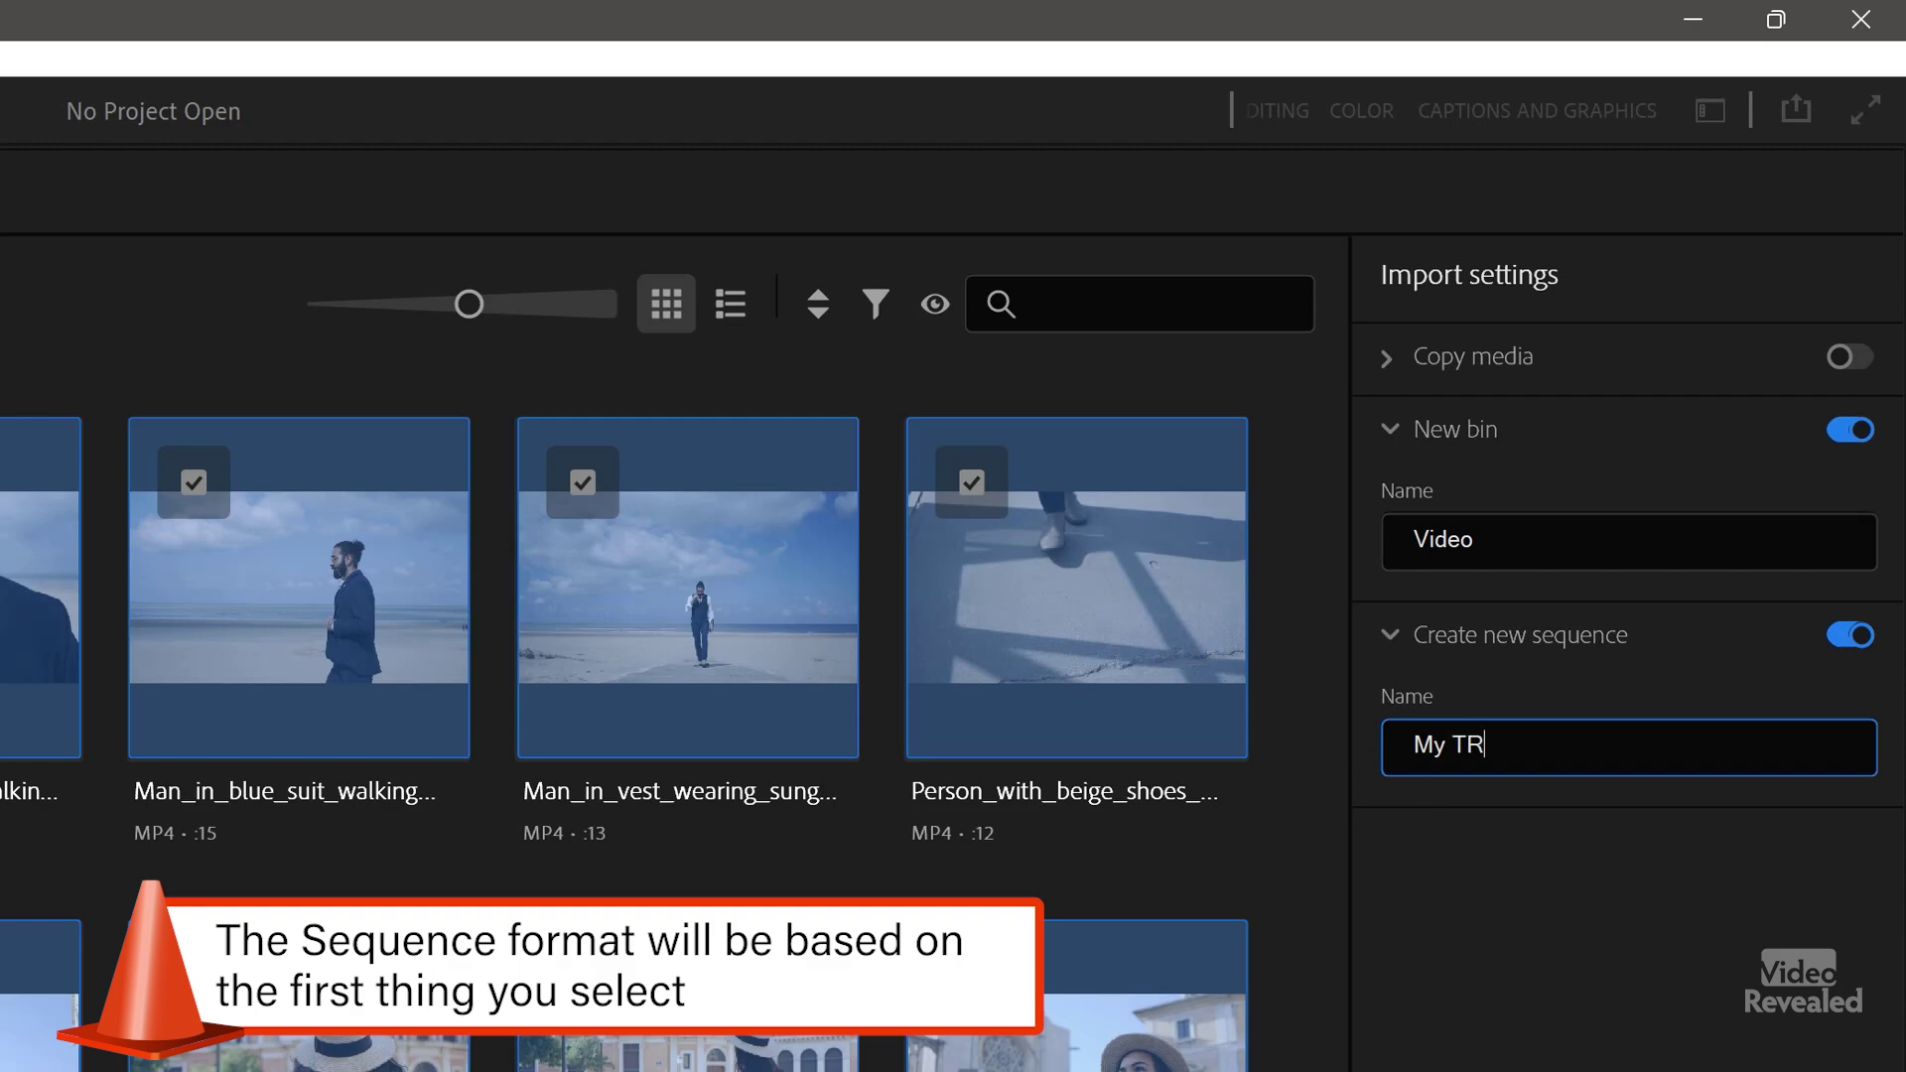
{"action": "type", "text": "y Trip"}
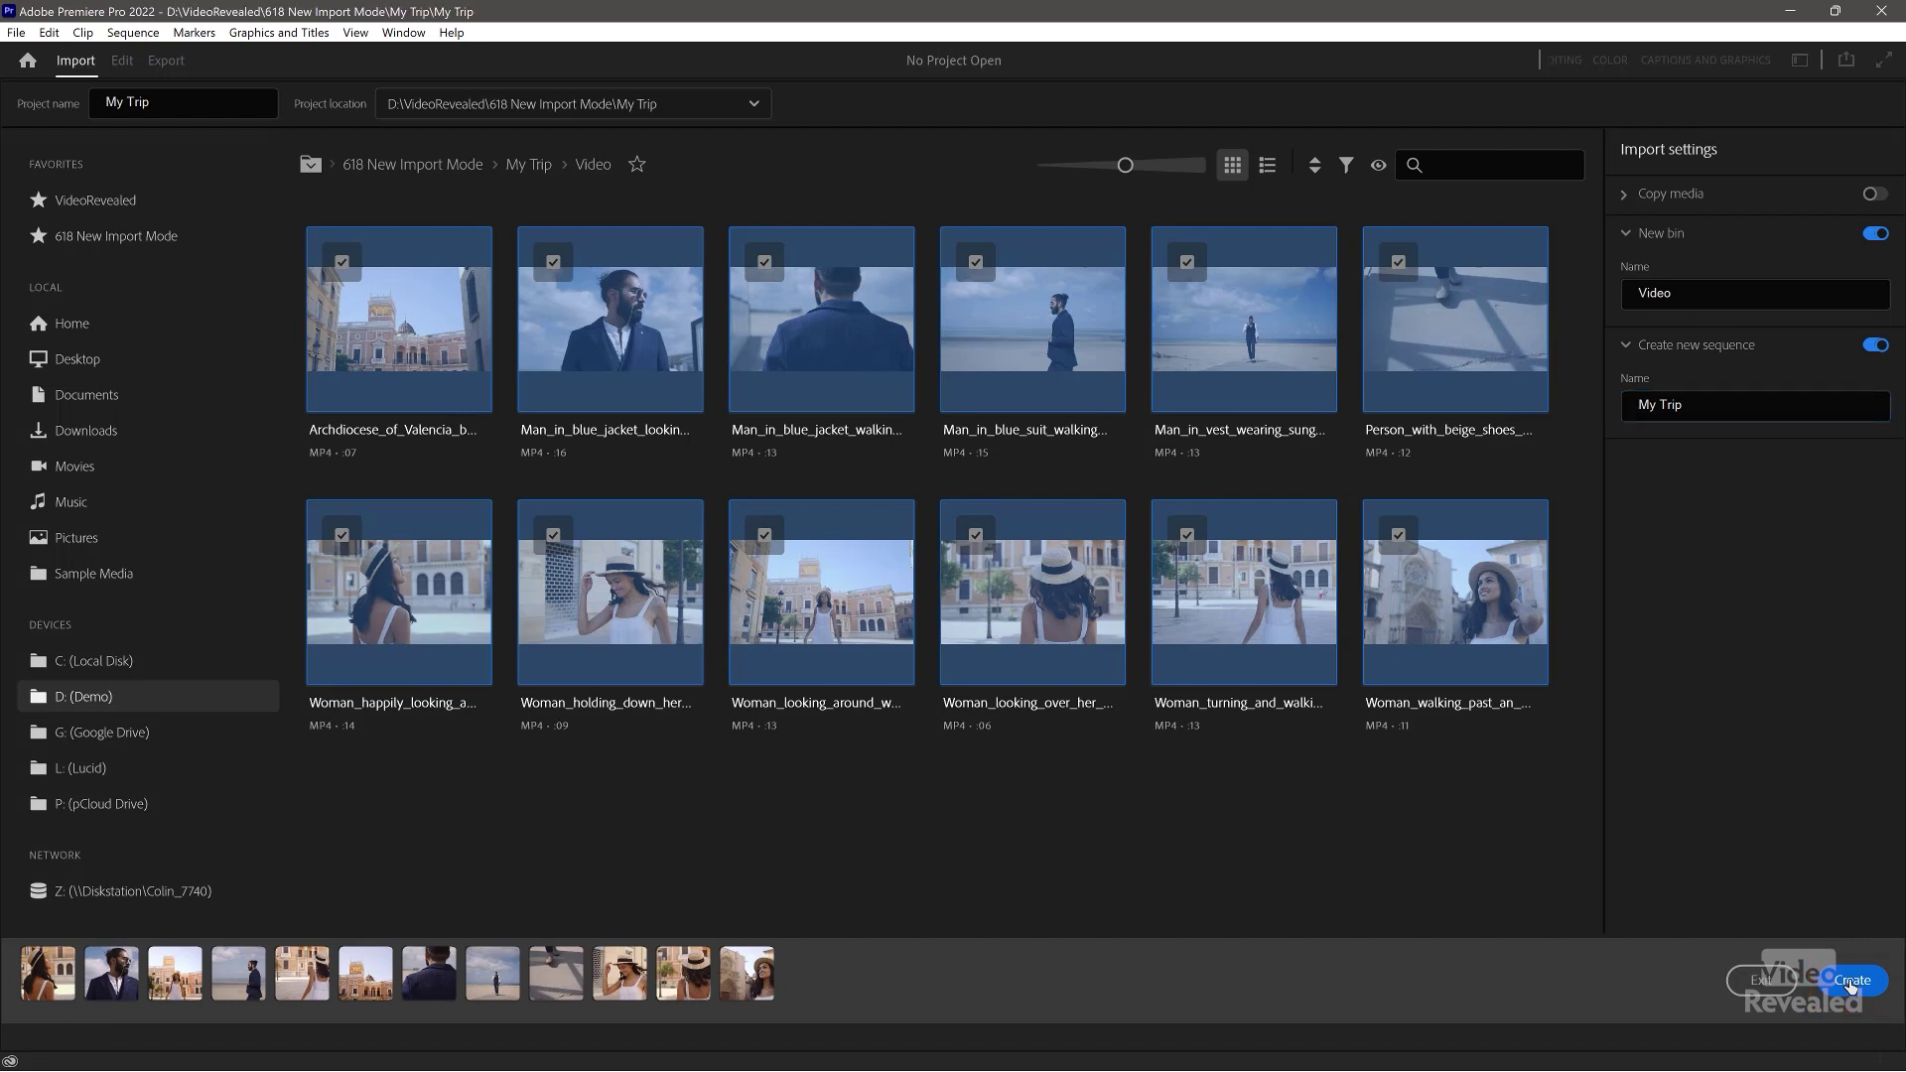
{"action": "left_click", "coordinate": [1852, 983]}
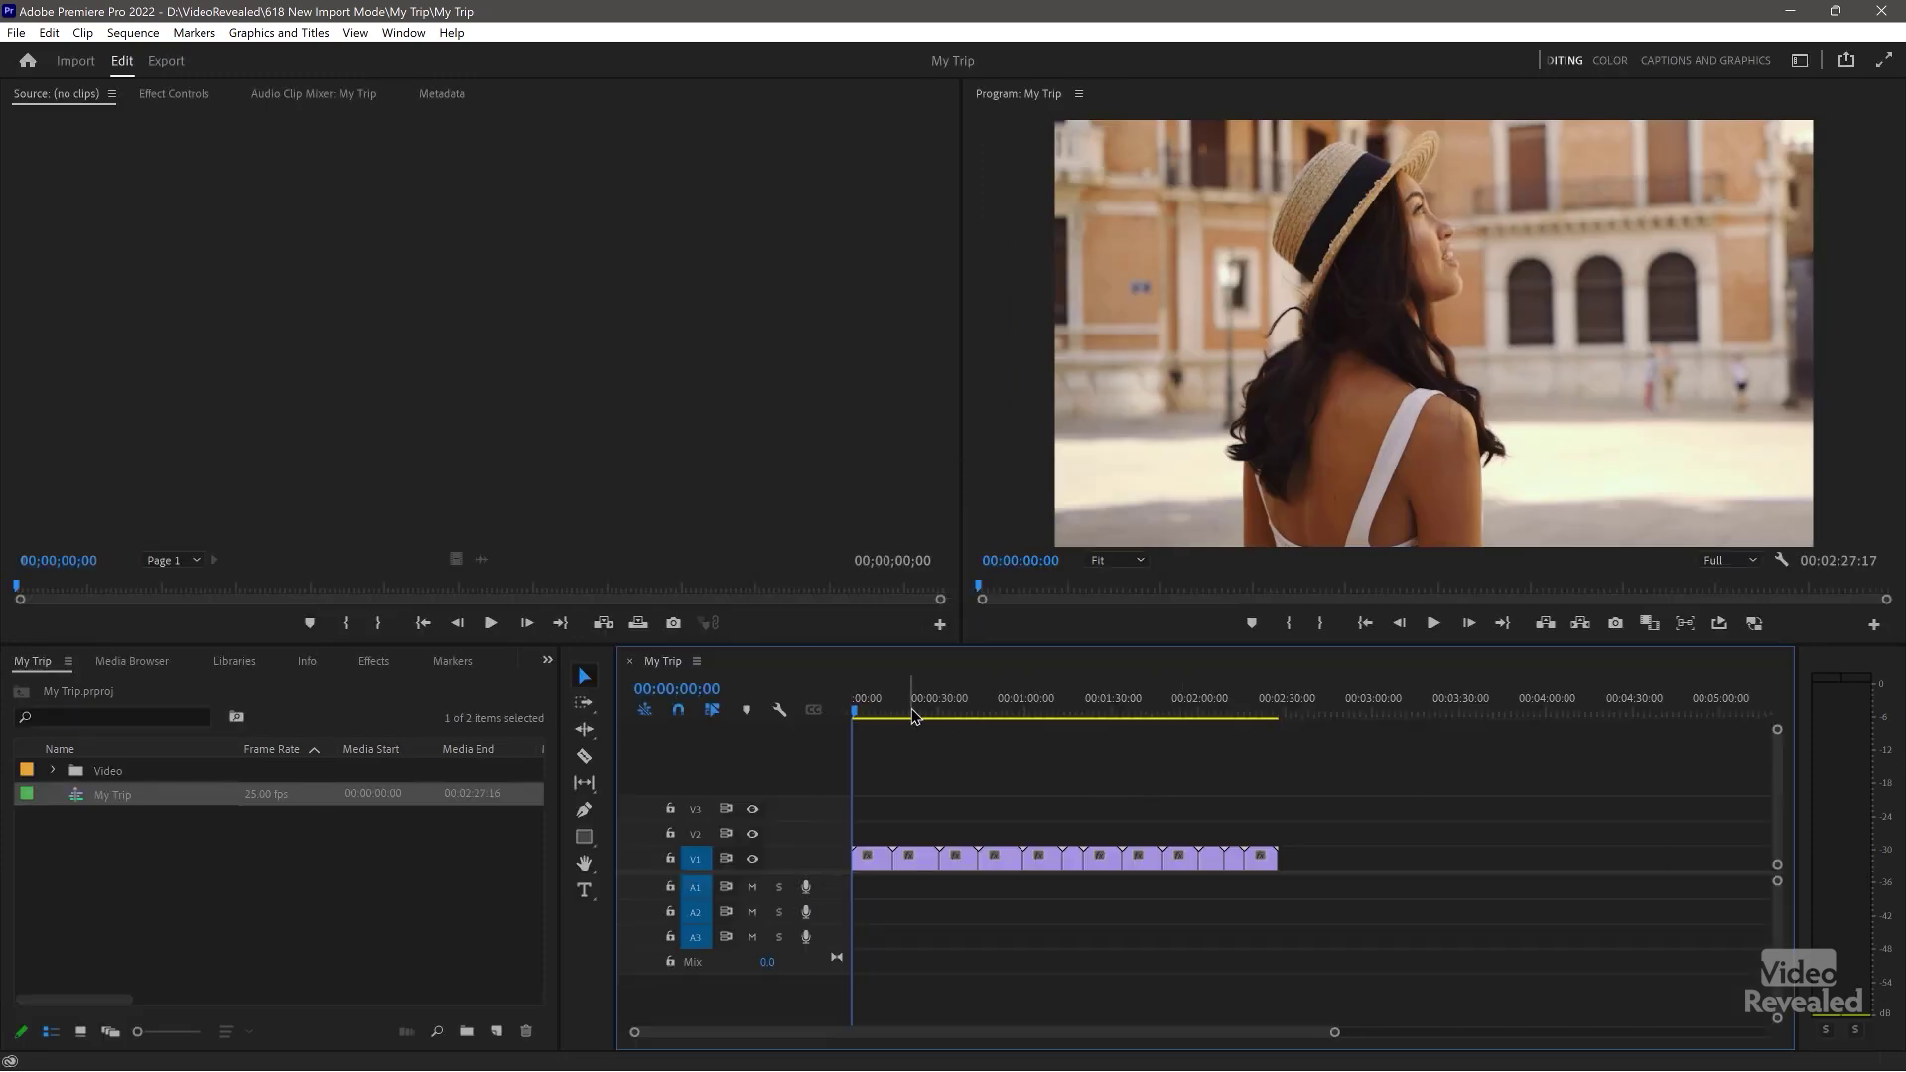
- Review the whole My Trip sequence with V1 enlarged, moving the playhead to 00:00:49:16, and check the contents of the Video bin
{"action": "key", "text": "backslash"}
{"action": "double_click", "coordinate": [830, 855]}
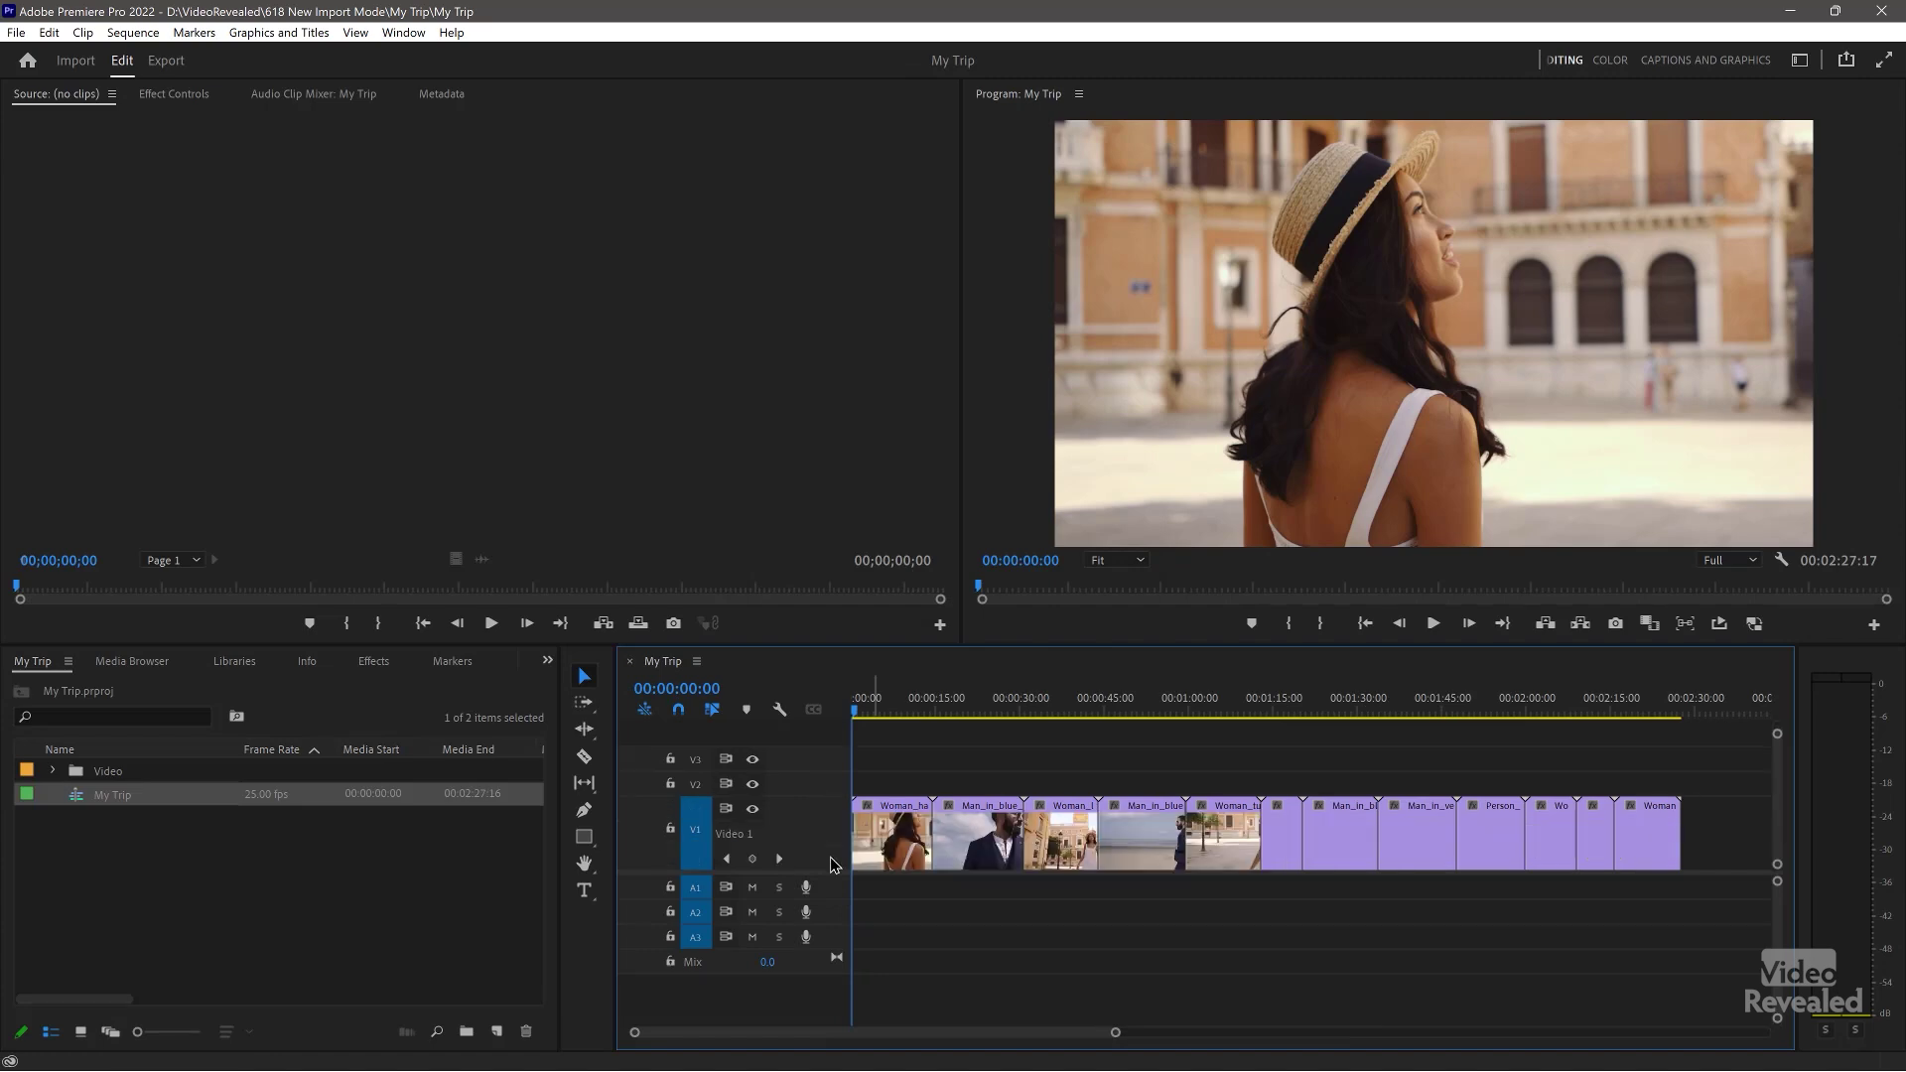
{"action": "left_click_drag", "start_coordinate": [856, 711], "coordinate": [1130, 732]}
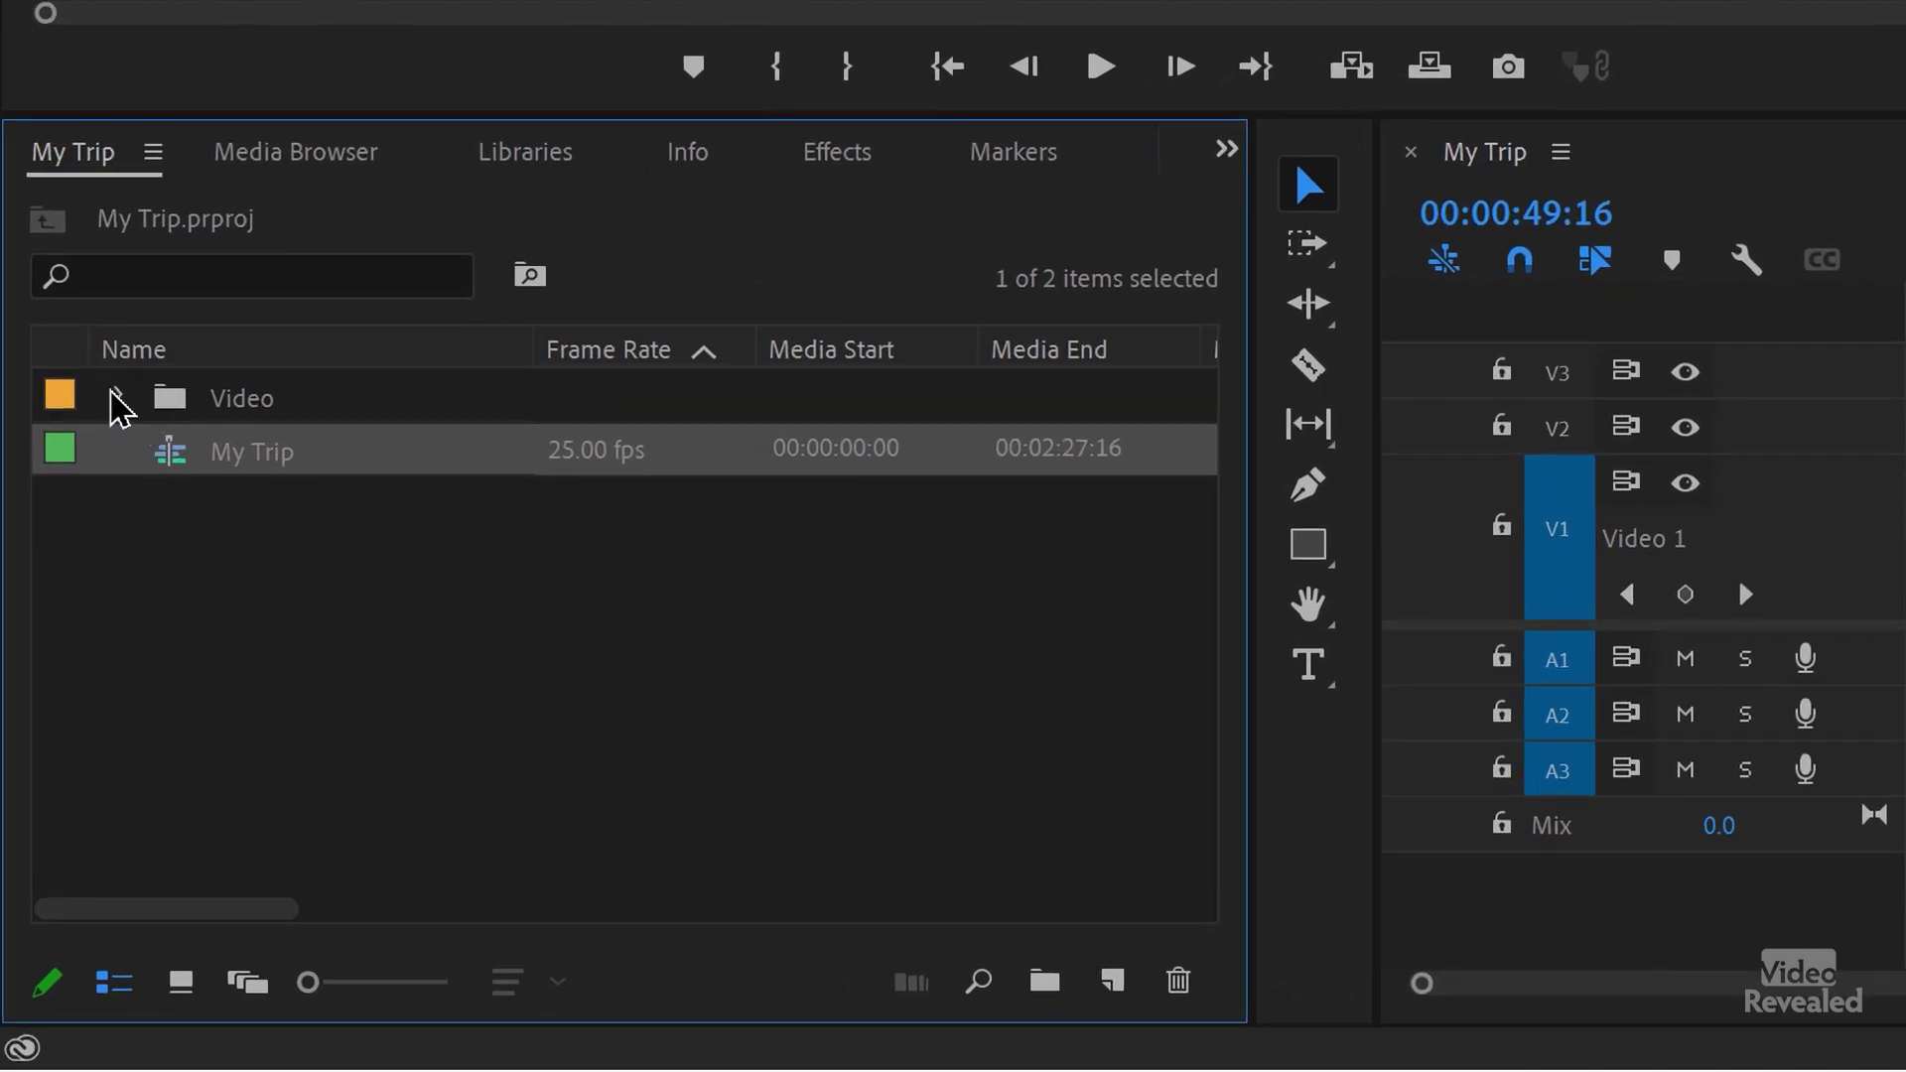
{"action": "left_click", "coordinate": [115, 398]}
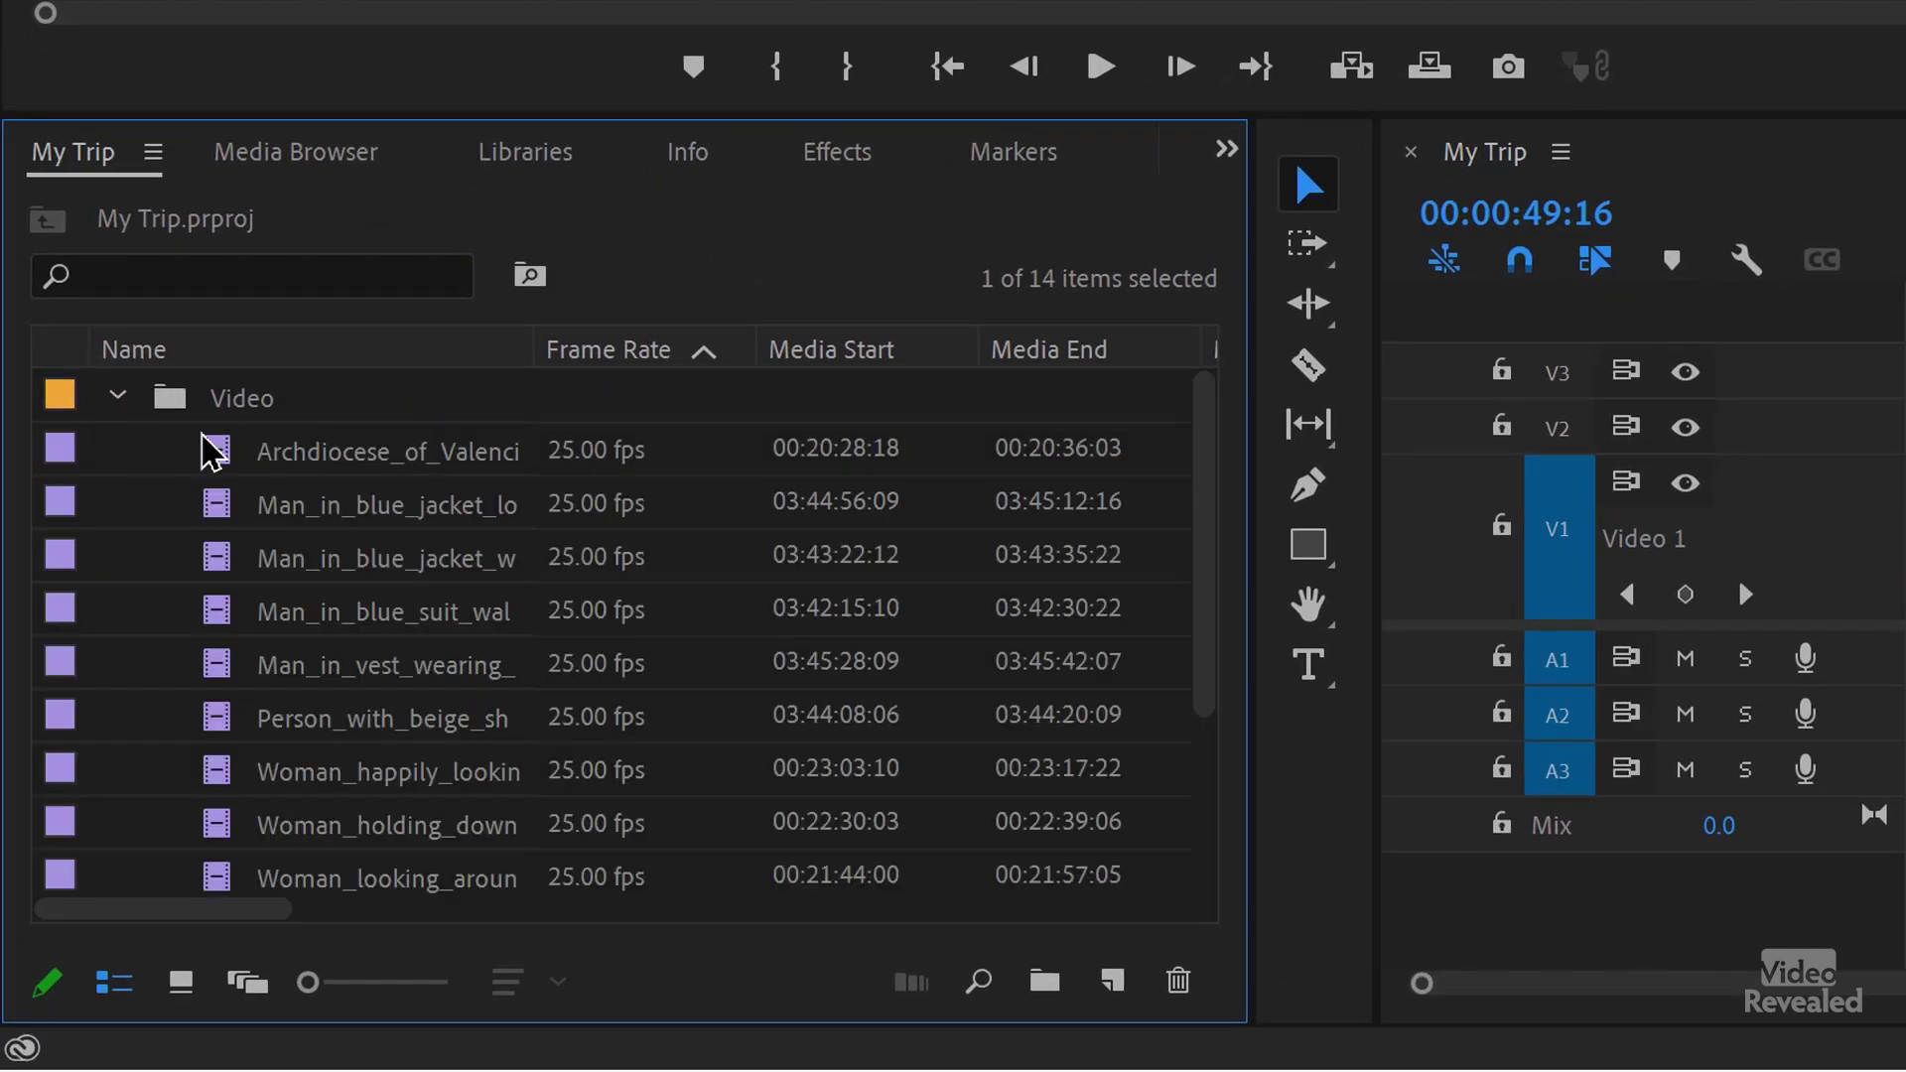
{"action": "left_click", "coordinate": [118, 398]}
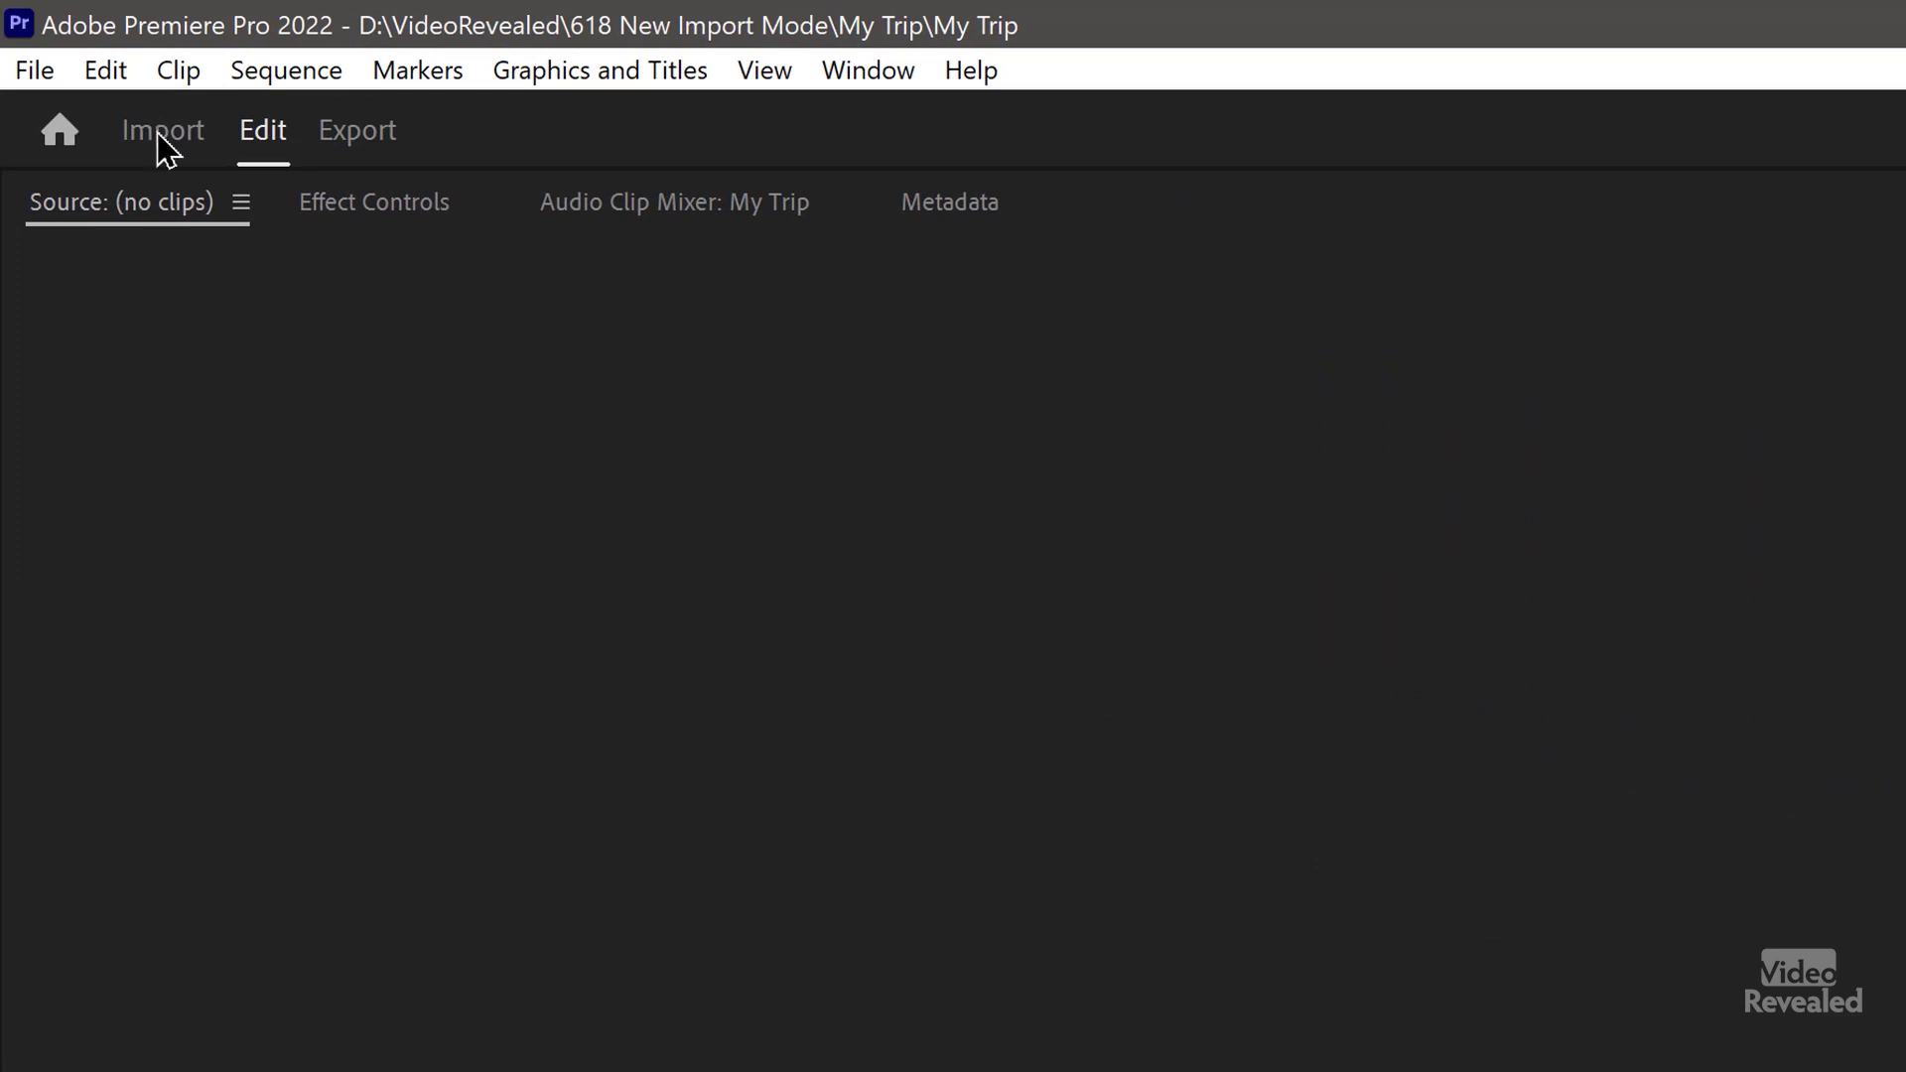
- Return to Import mode, open the Photos subfolder of My Trip and select all its photos
{"action": "left_click", "coordinate": [159, 137]}
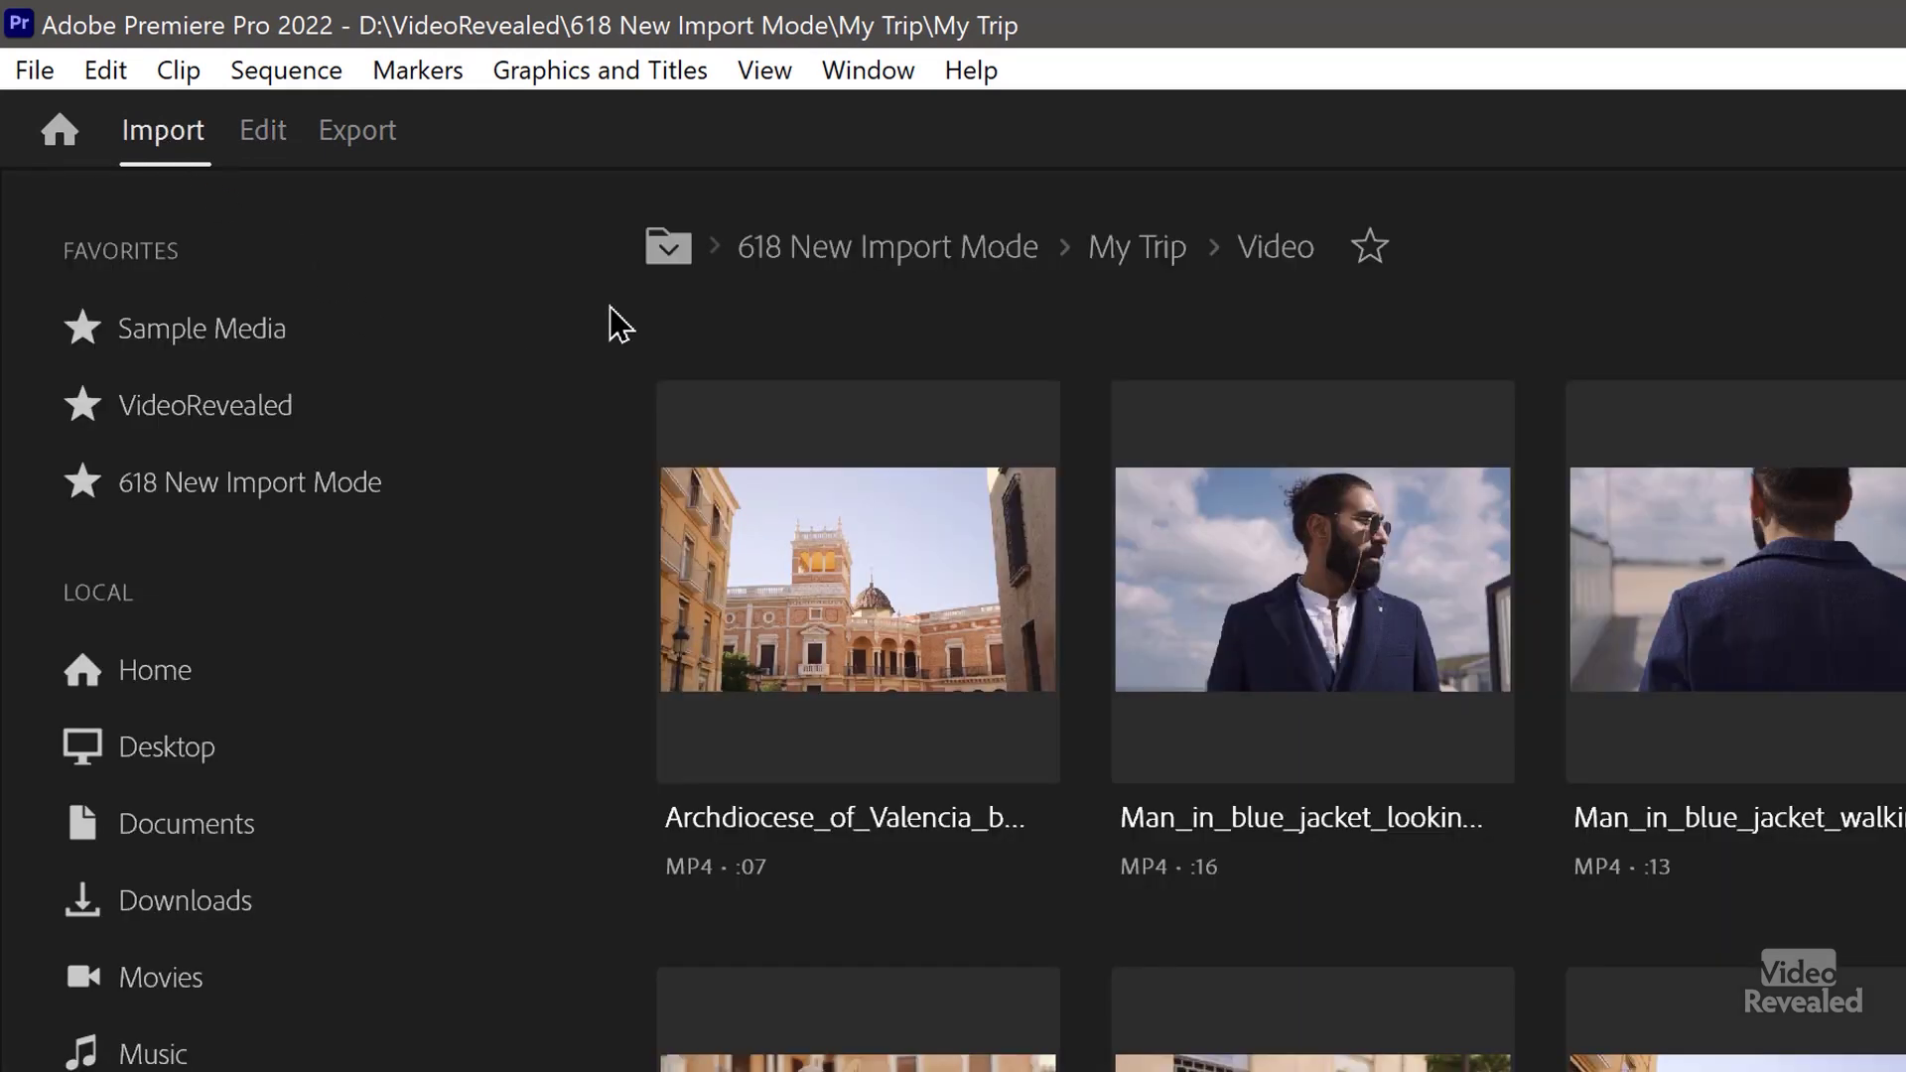
{"action": "left_click", "coordinate": [1281, 248]}
{"action": "left_click", "coordinate": [1153, 260]}
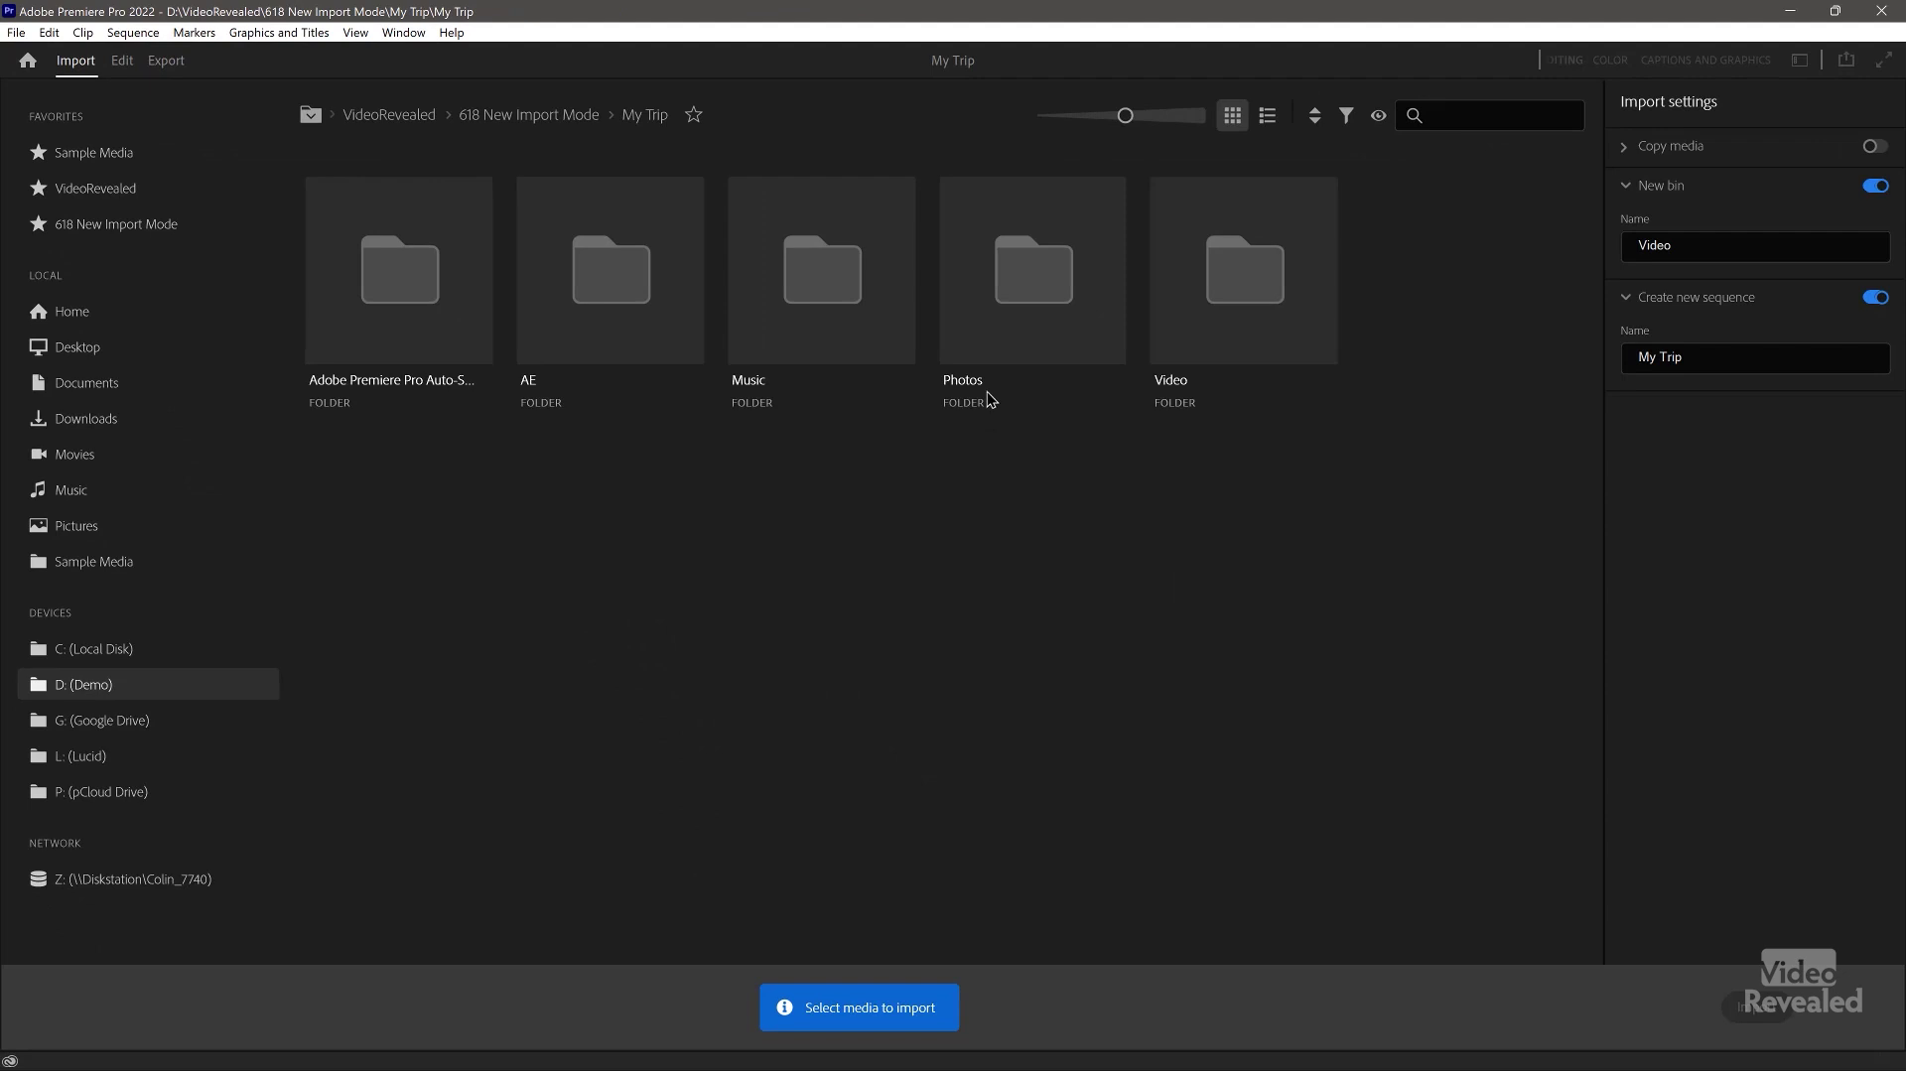
{"action": "double_click", "coordinate": [989, 399]}
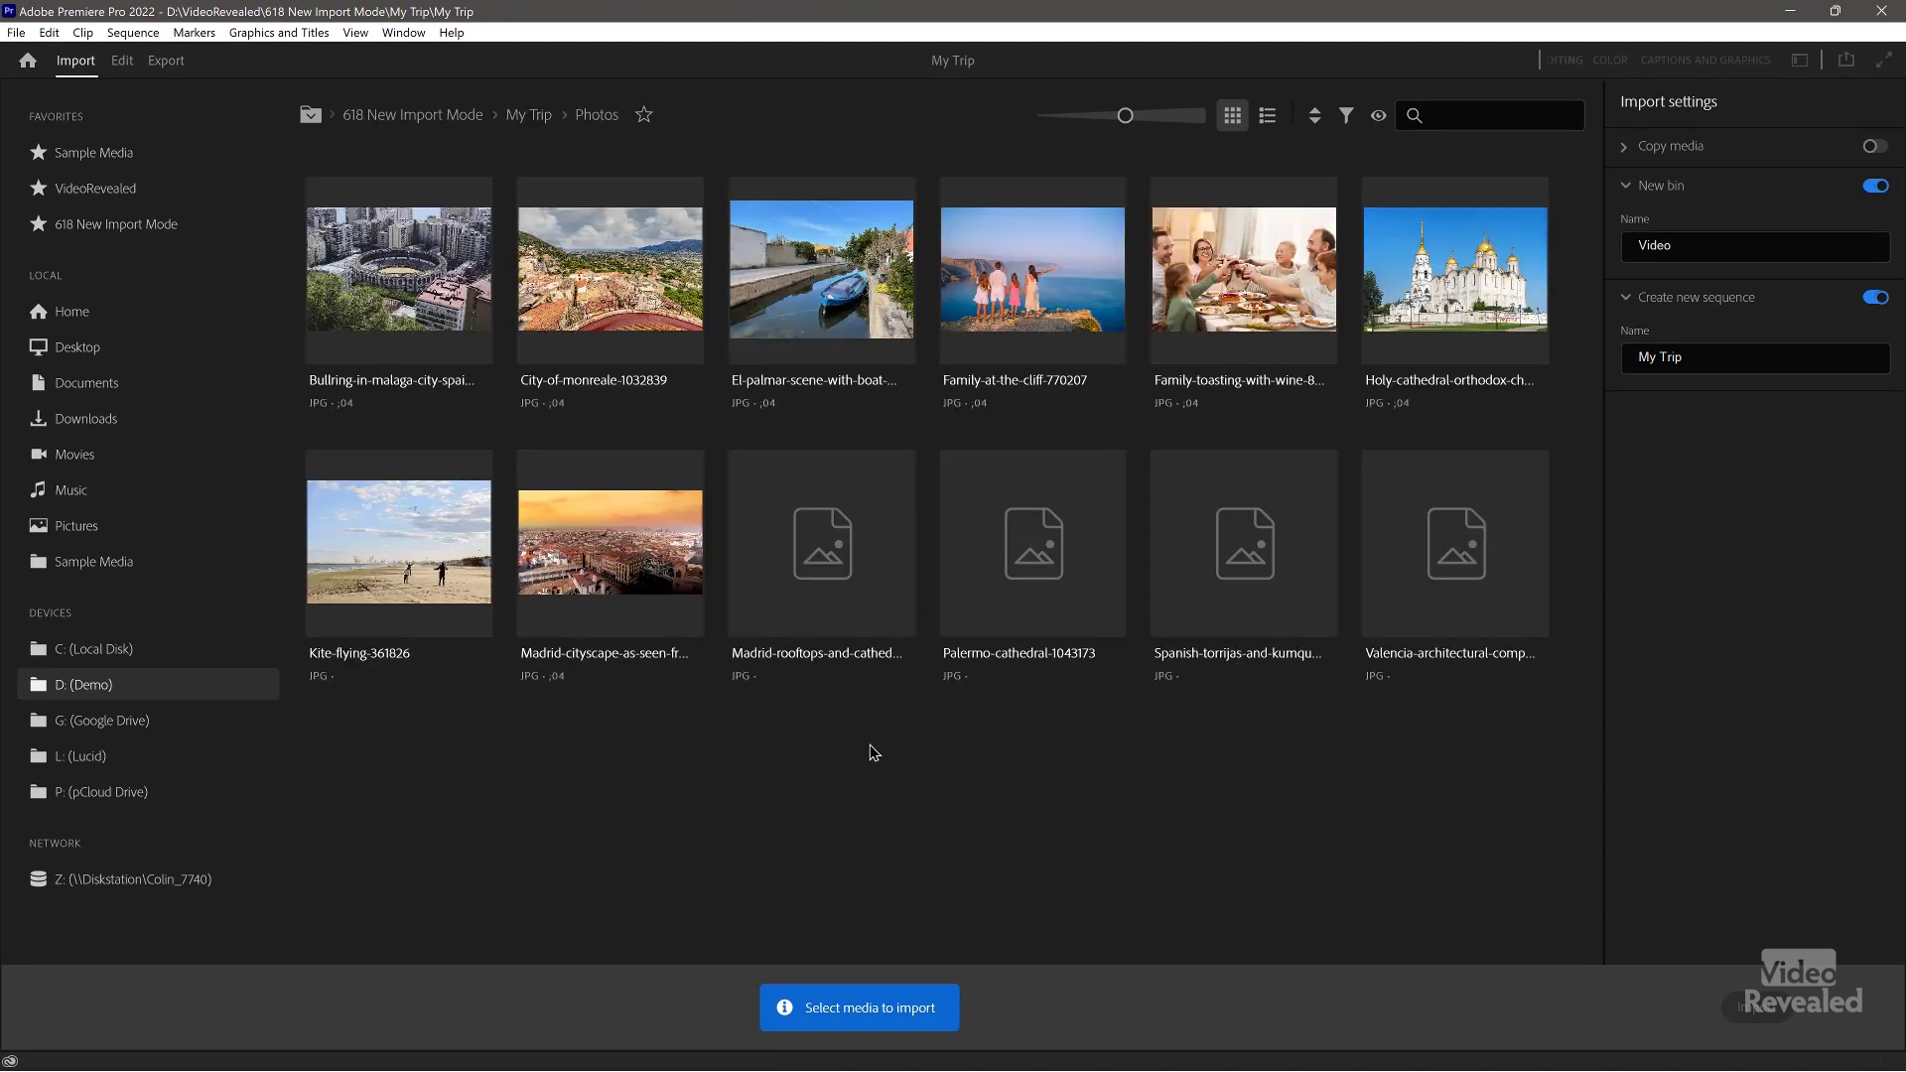
{"action": "key", "text": "ctrl+a"}
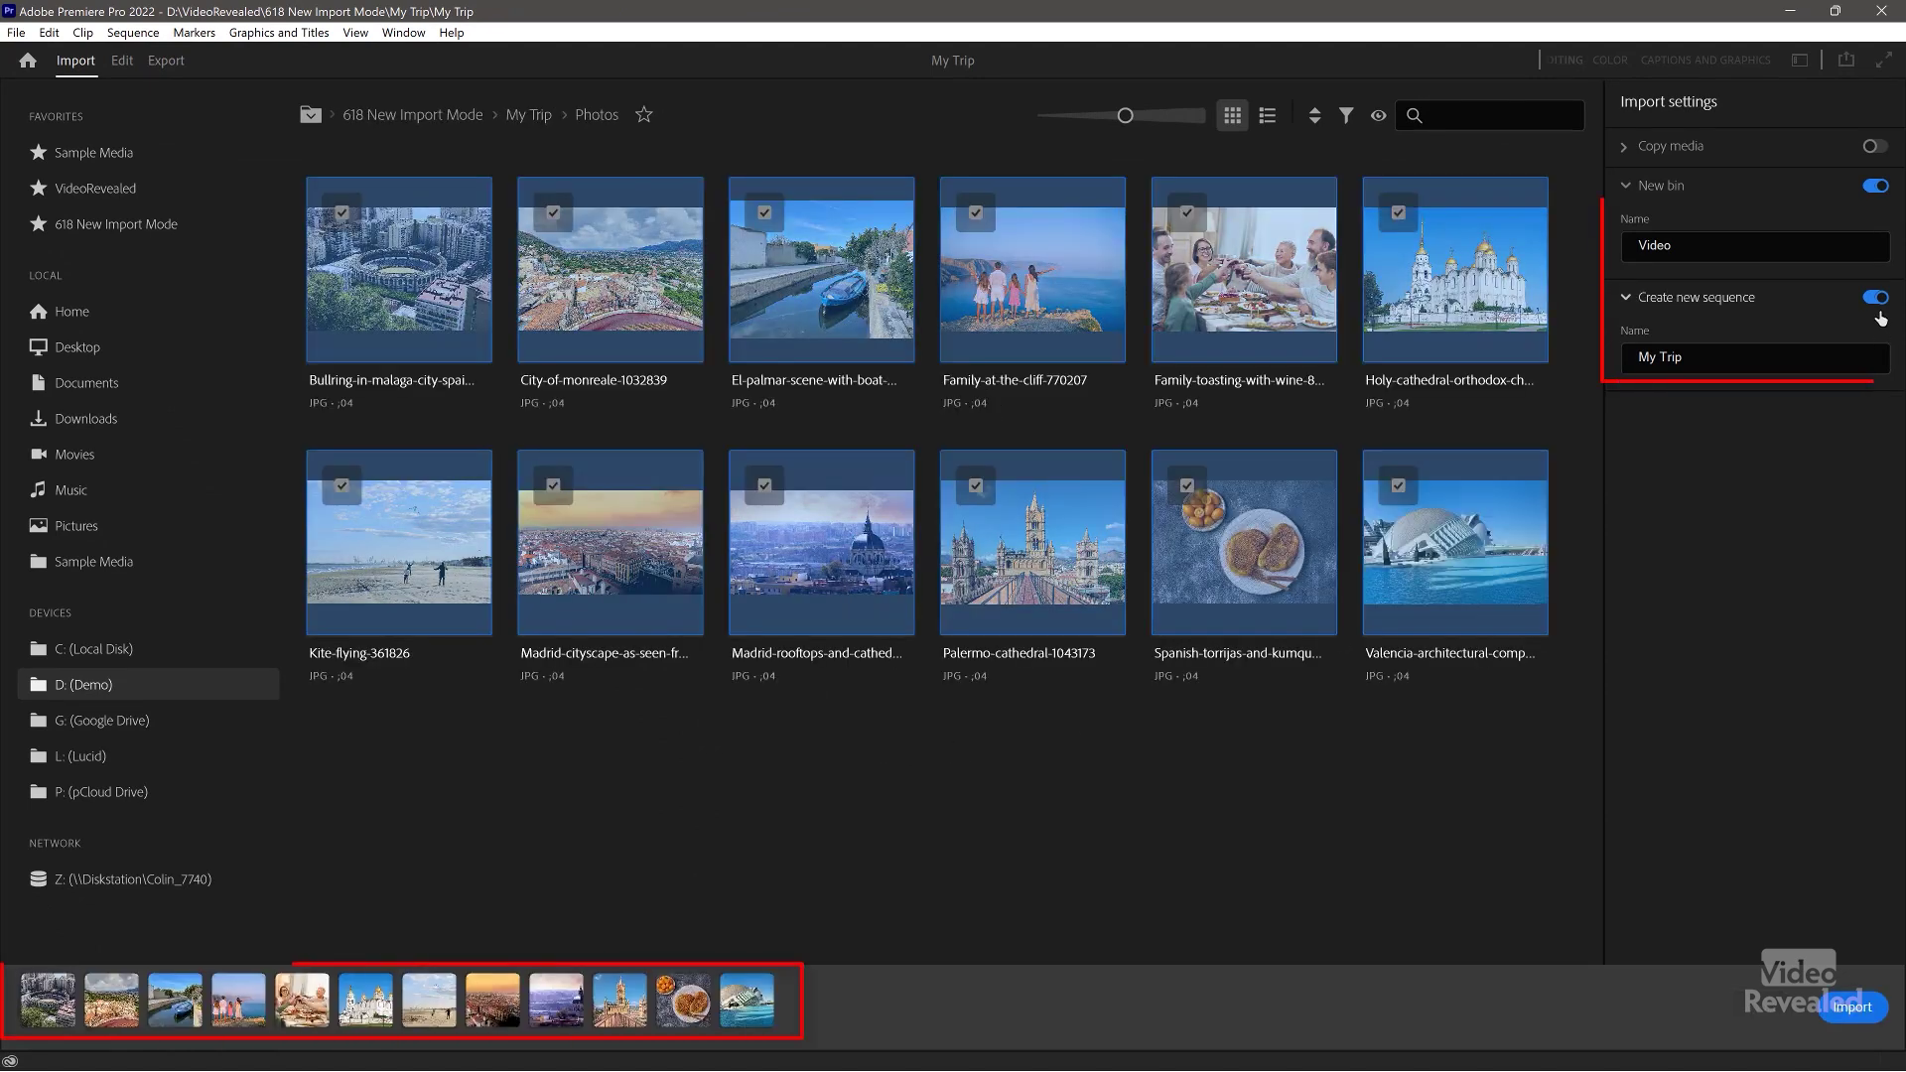
- Disable the new sequence, name the new bin Photos and import the selected photos
{"action": "left_click", "coordinate": [1872, 299]}
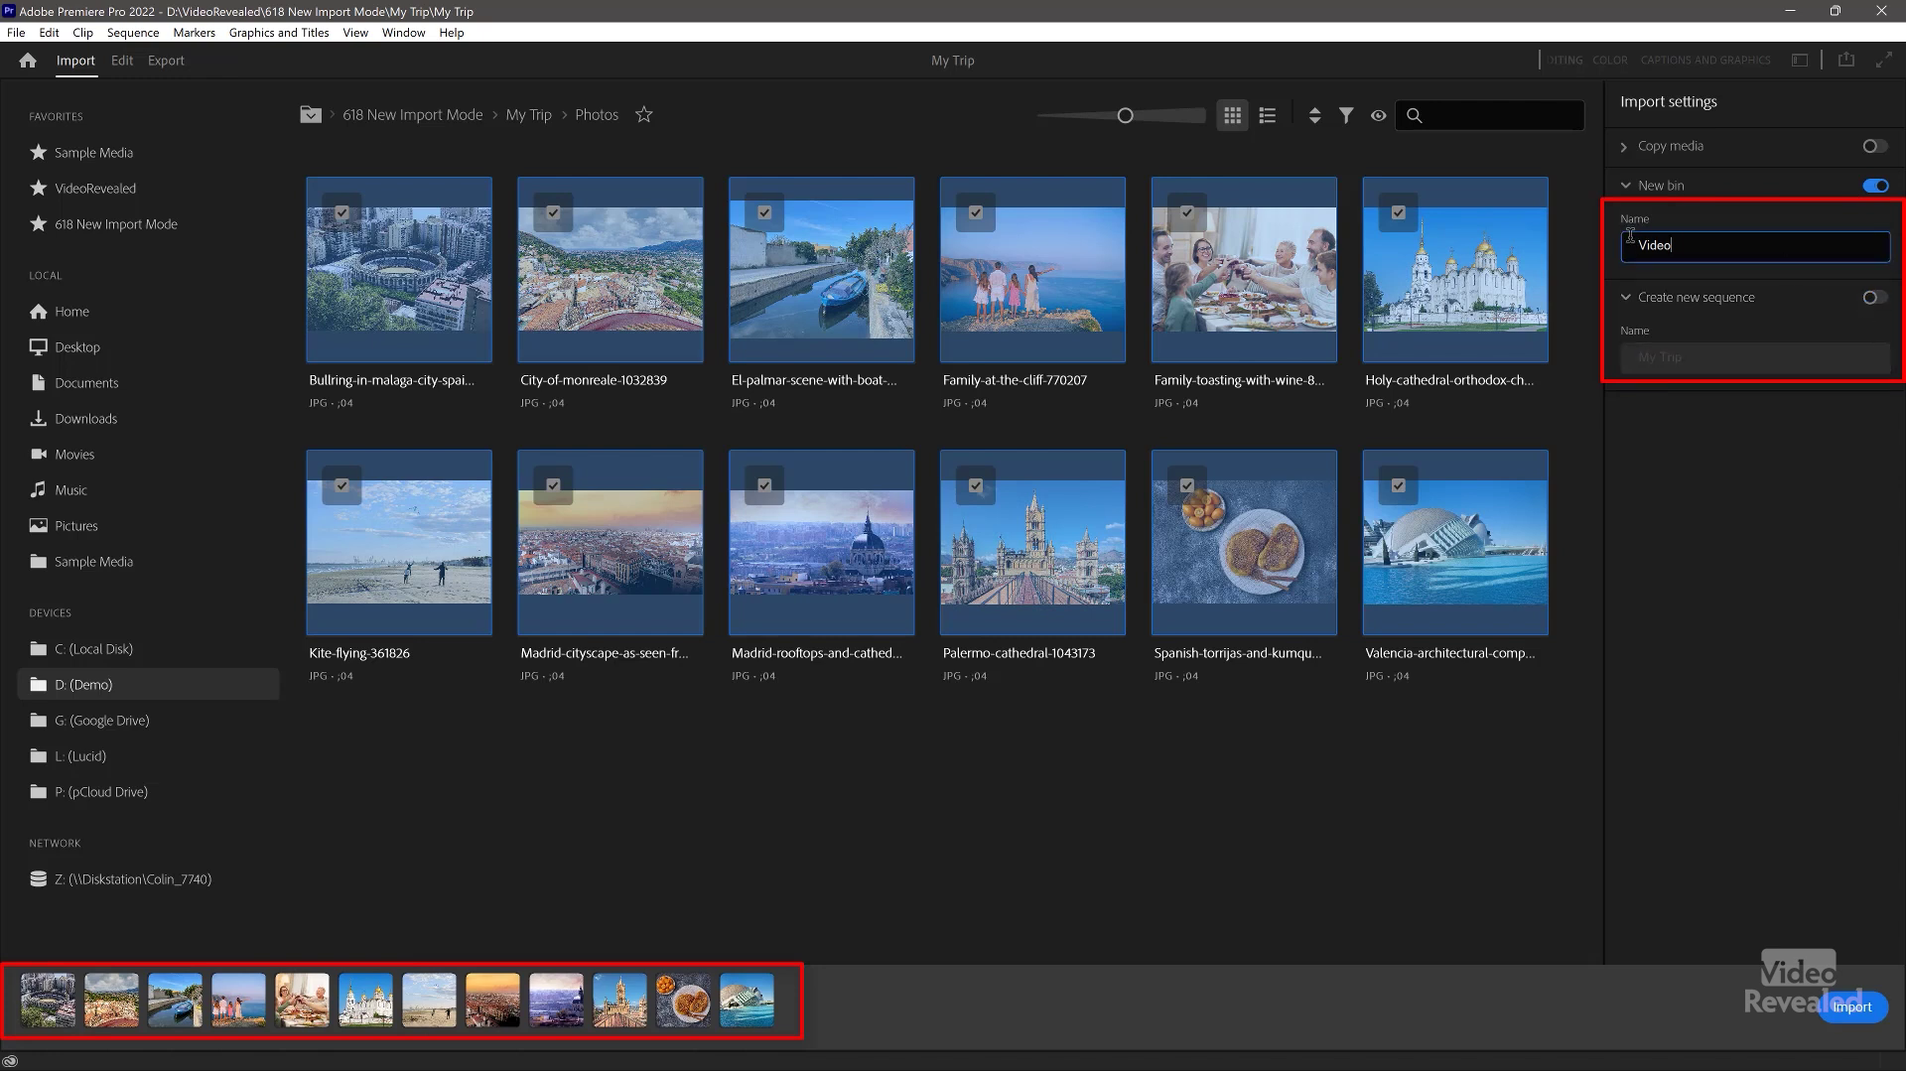
{"action": "type", "text": "Photos"}
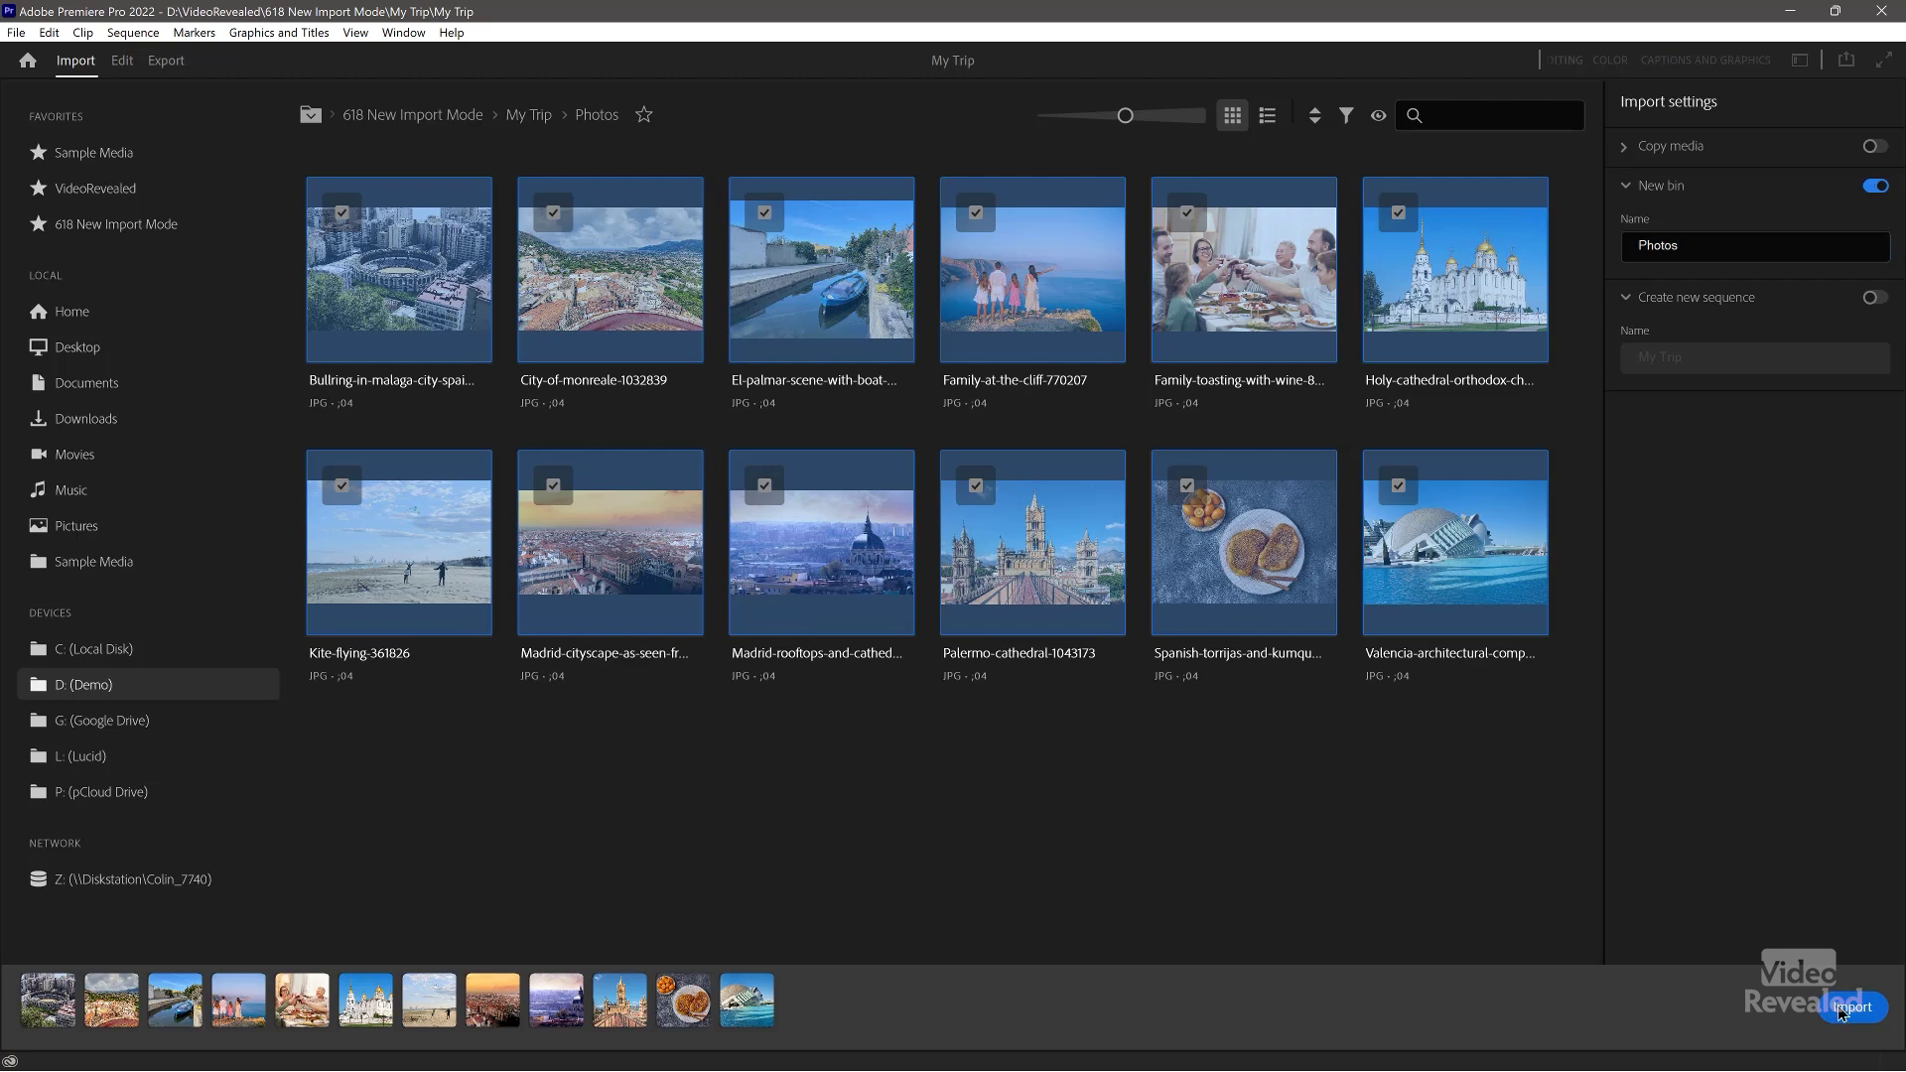
{"action": "left_click", "coordinate": [1850, 1008]}
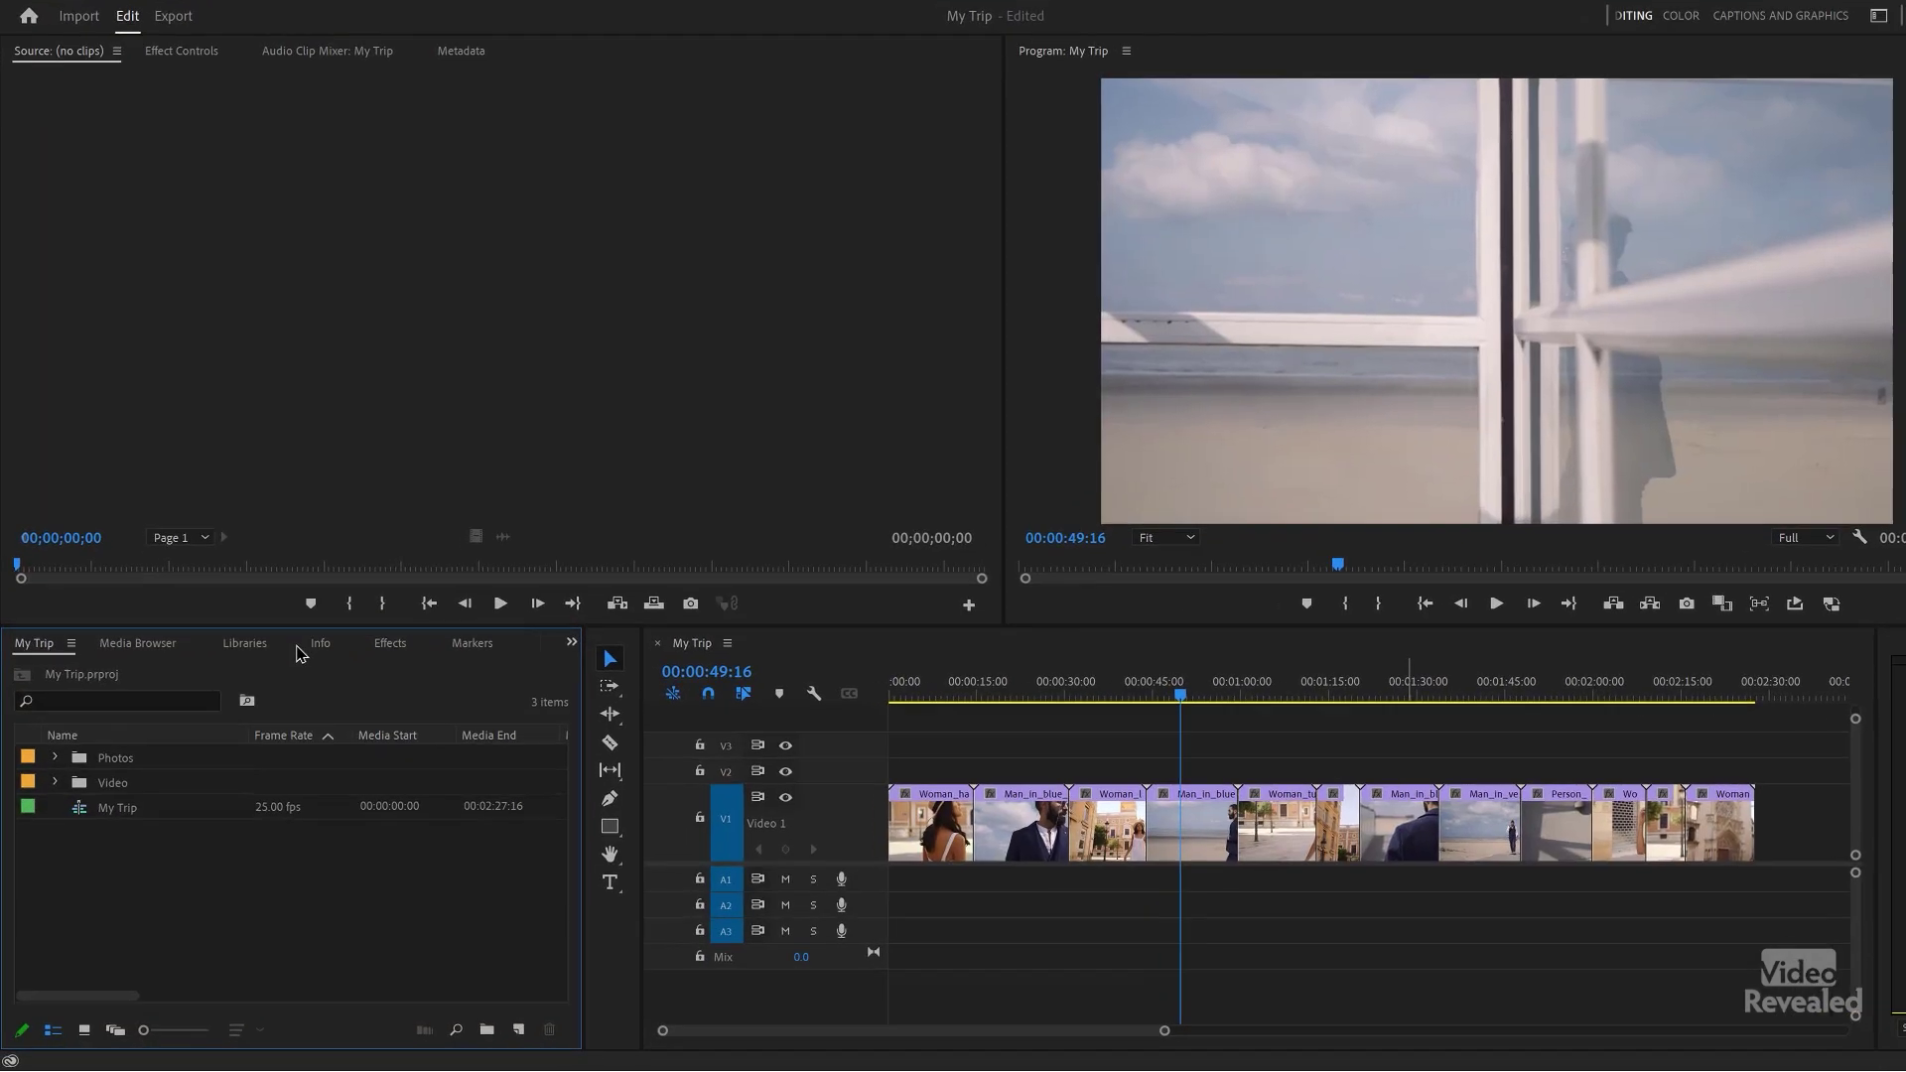
- Place the City-of-monreale photo from the Photos bin on track V2 around the playhead at 00:00:49:16
{"action": "left_click", "coordinate": [55, 758]}
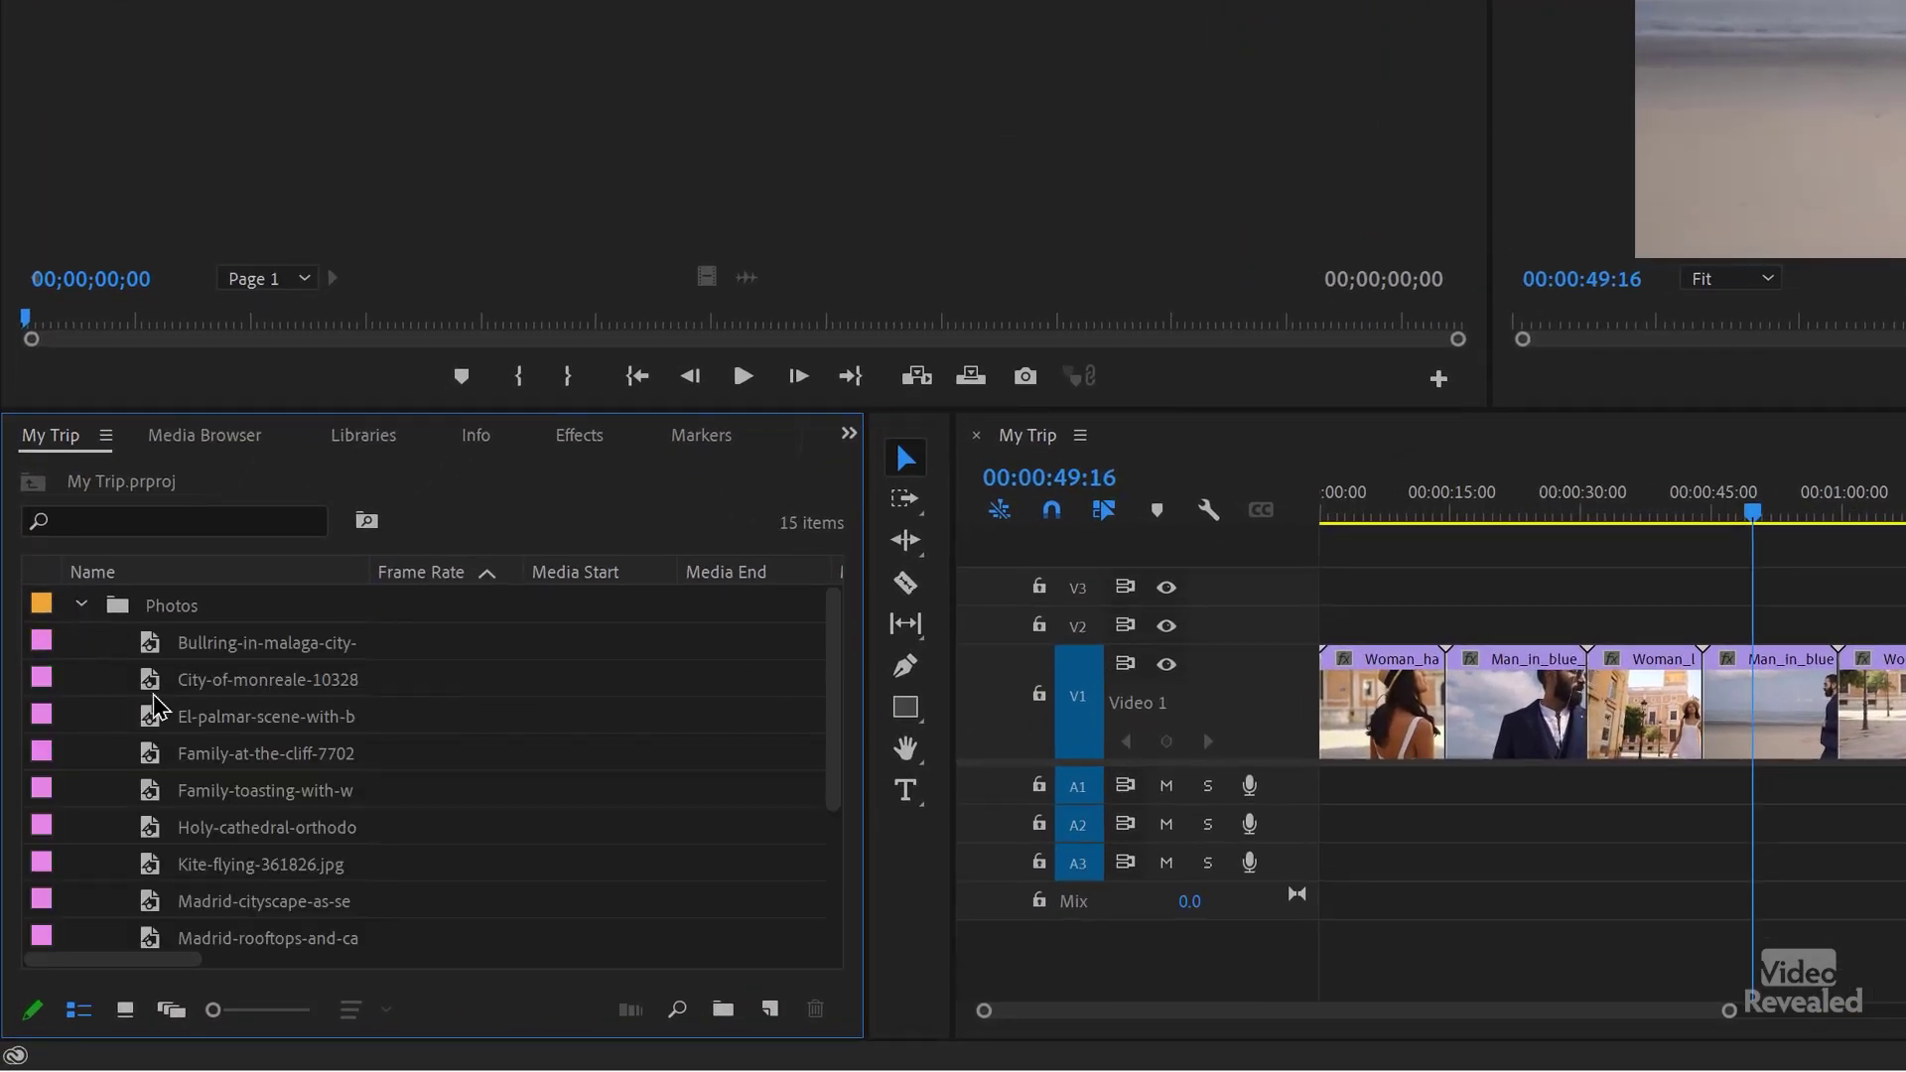
{"action": "left_click_drag", "start_coordinate": [518, 660], "coordinate": [1749, 631]}
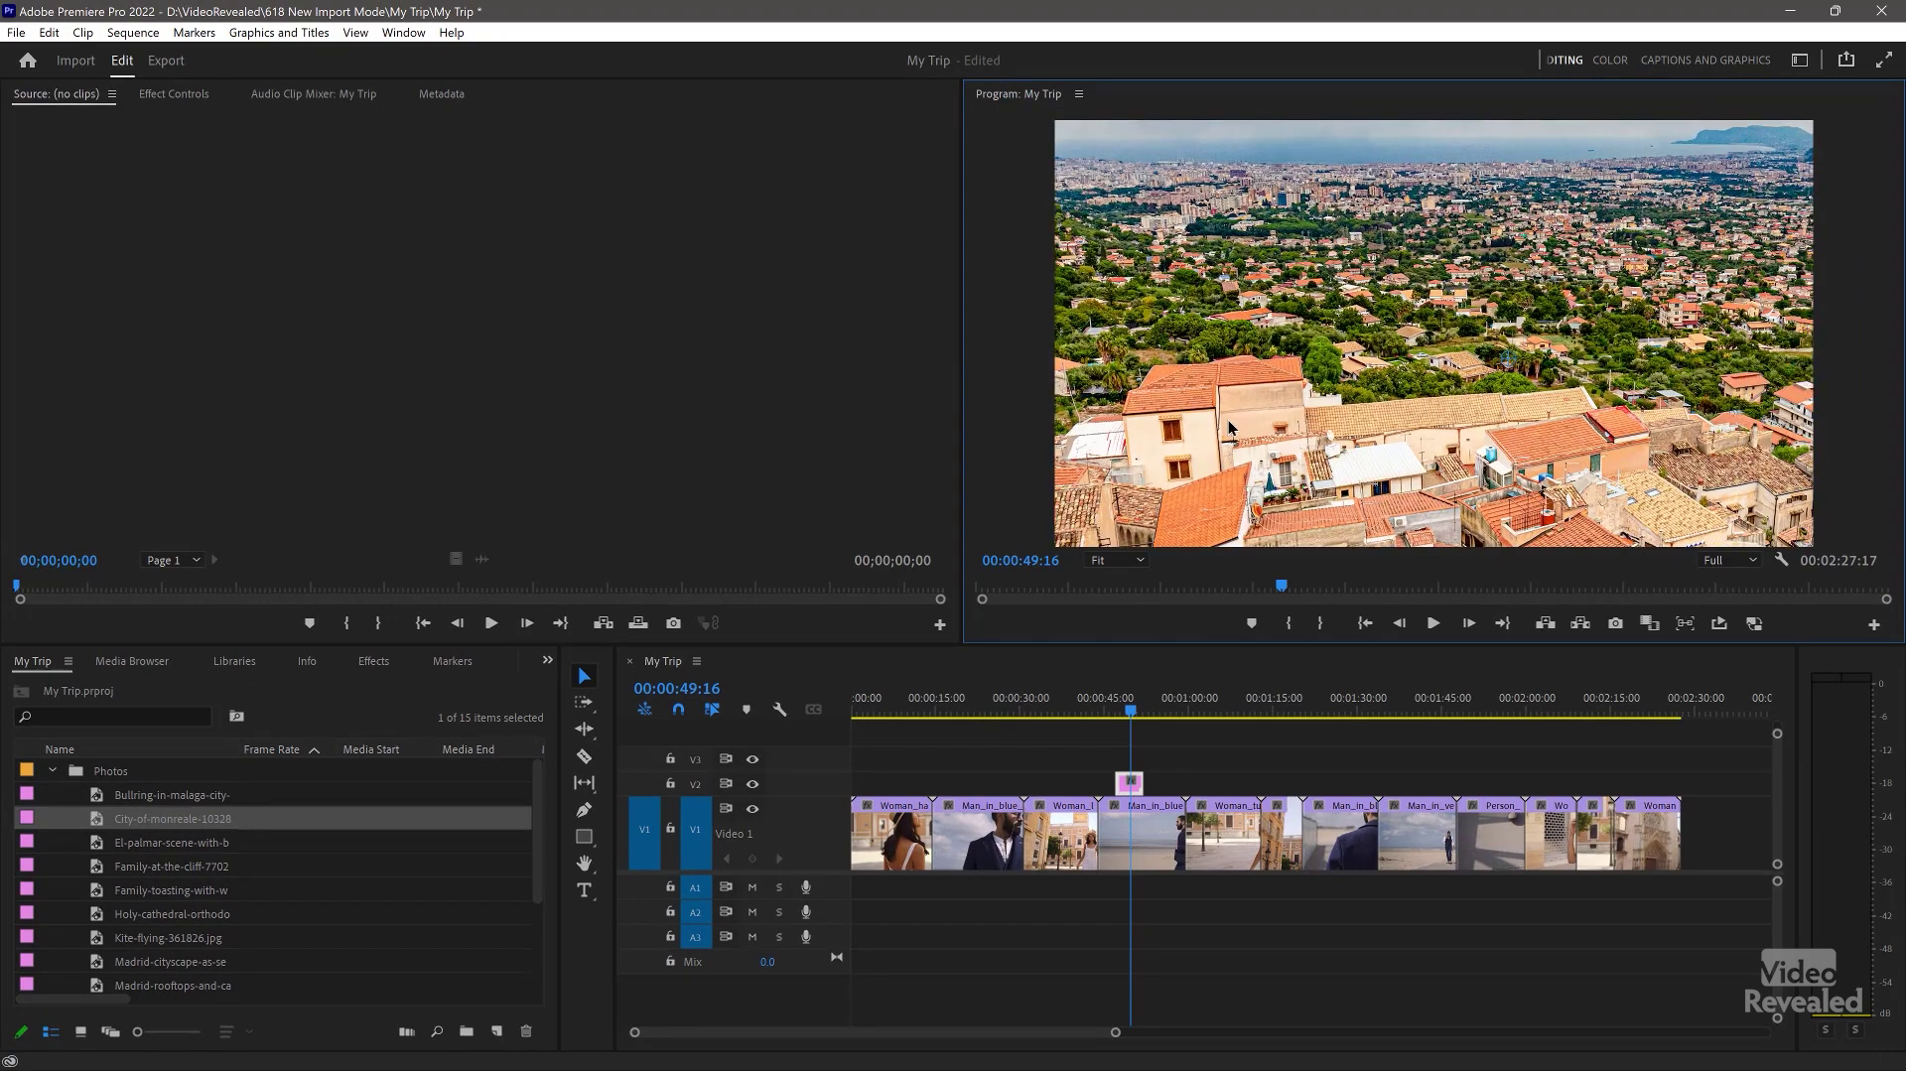
{"action": "left_click", "coordinate": [53, 771]}
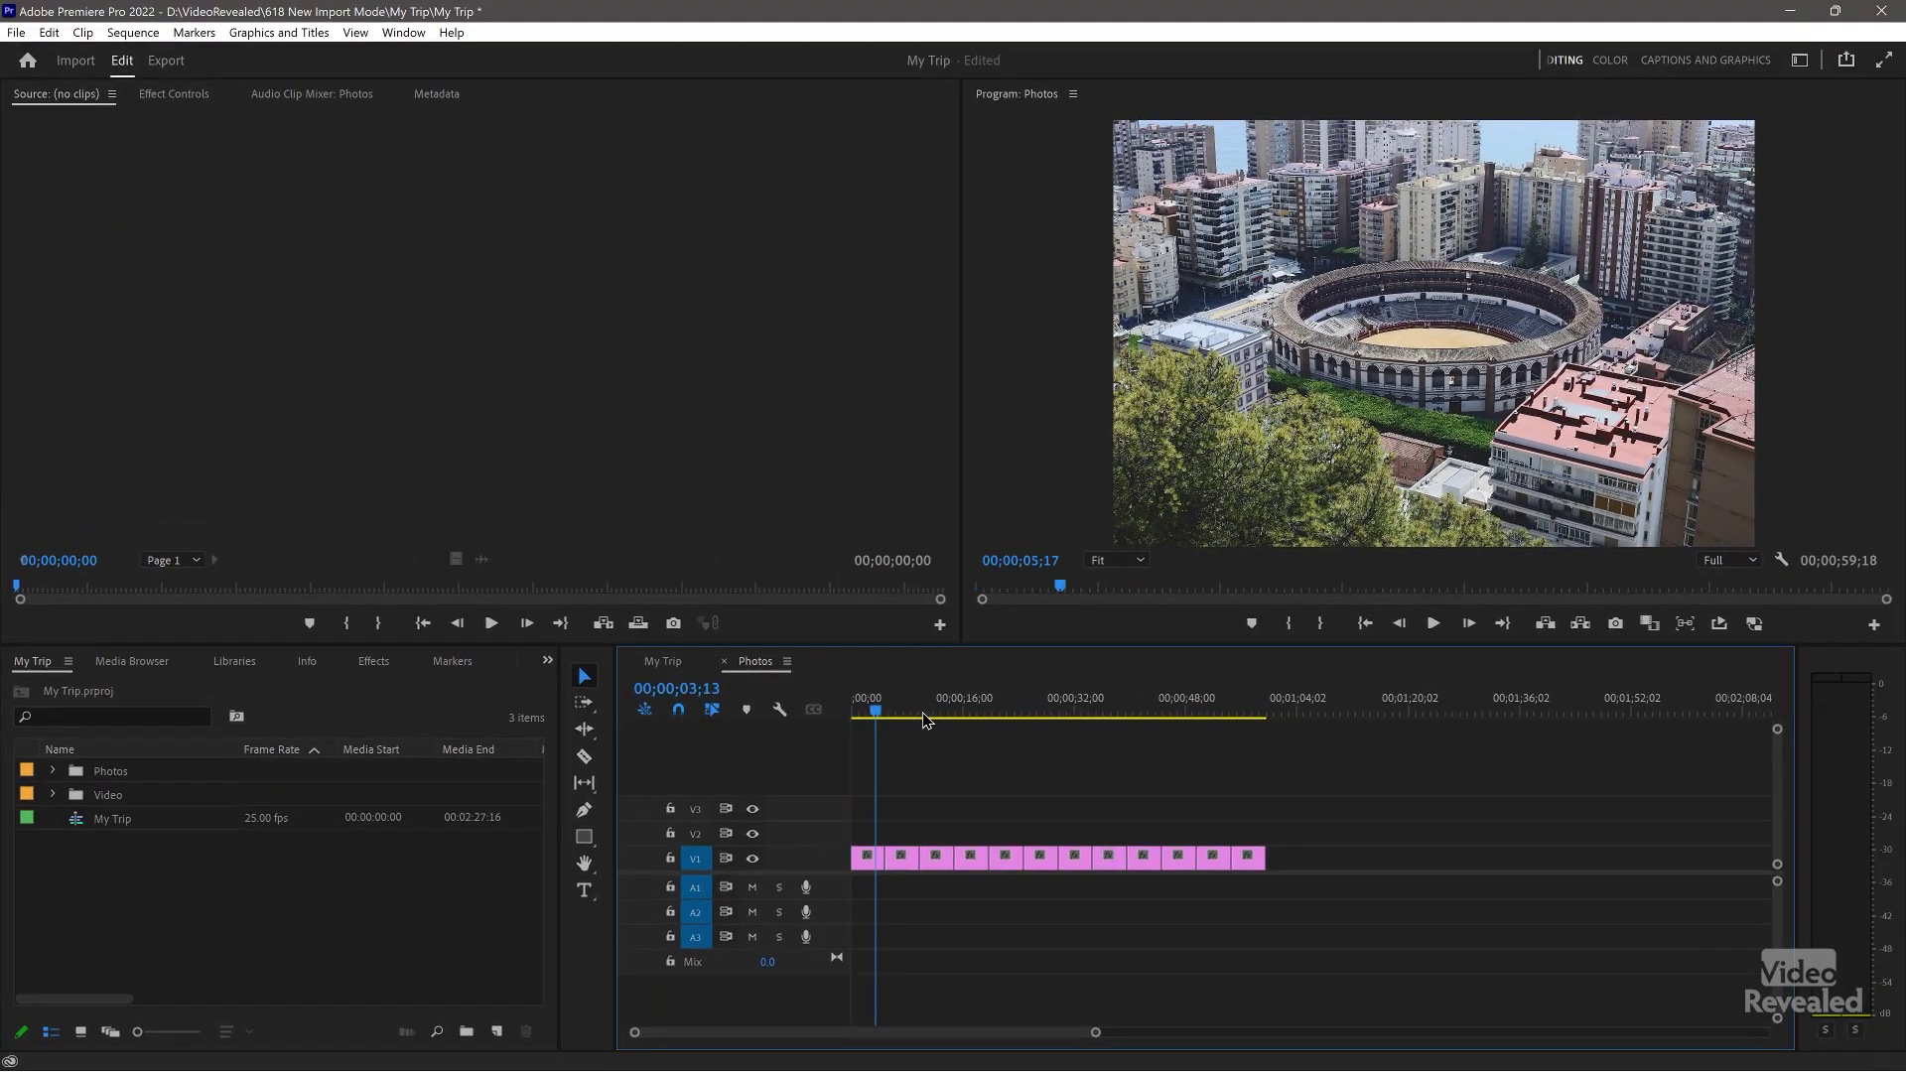
- Scrub through the Photos sequence to examine how the photos fill the frame
{"action": "left_click_drag", "start_coordinate": [924, 721], "coordinate": [1142, 739]}
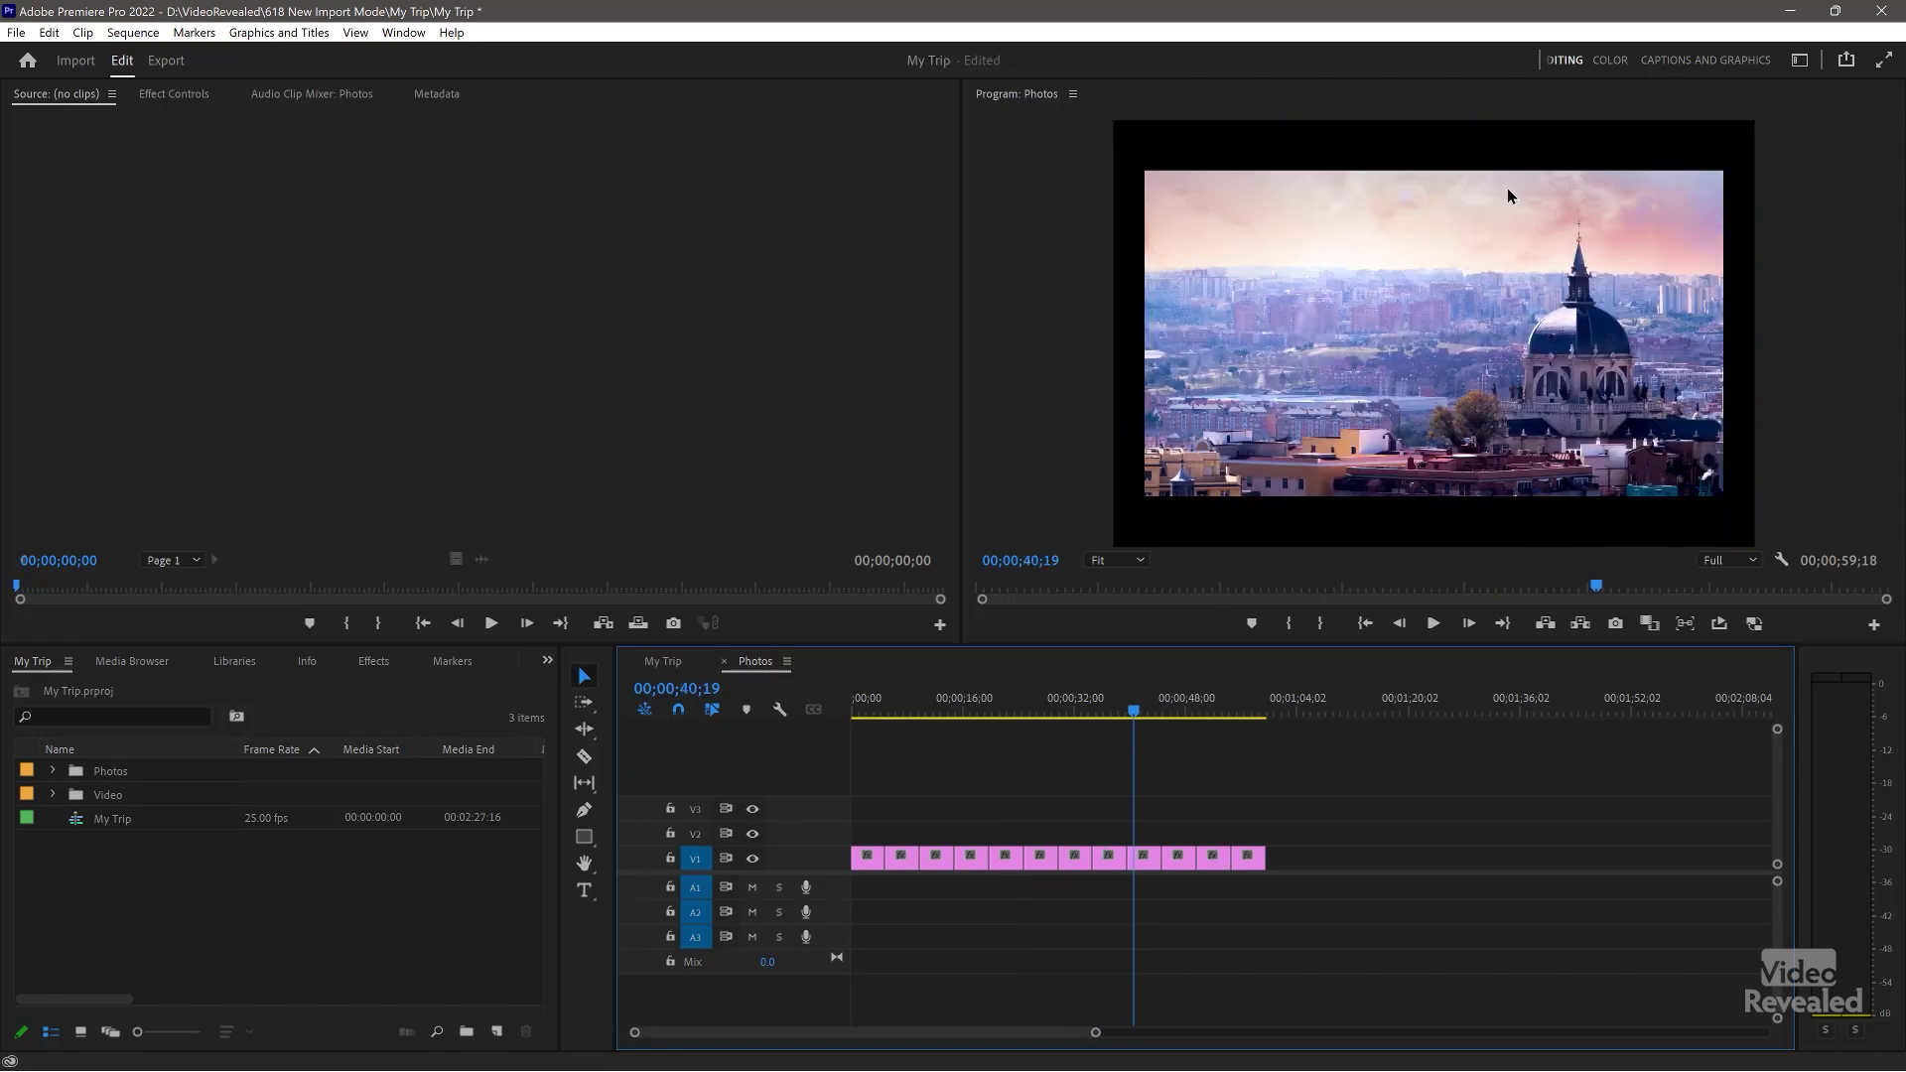
{"action": "mouse_move", "coordinate": [1177, 713]}
{"action": "left_mouse_down"}
{"action": "mouse_move", "coordinate": [1236, 721]}
{"action": "mouse_move", "coordinate": [1178, 735]}
{"action": "left_mouse_up"}
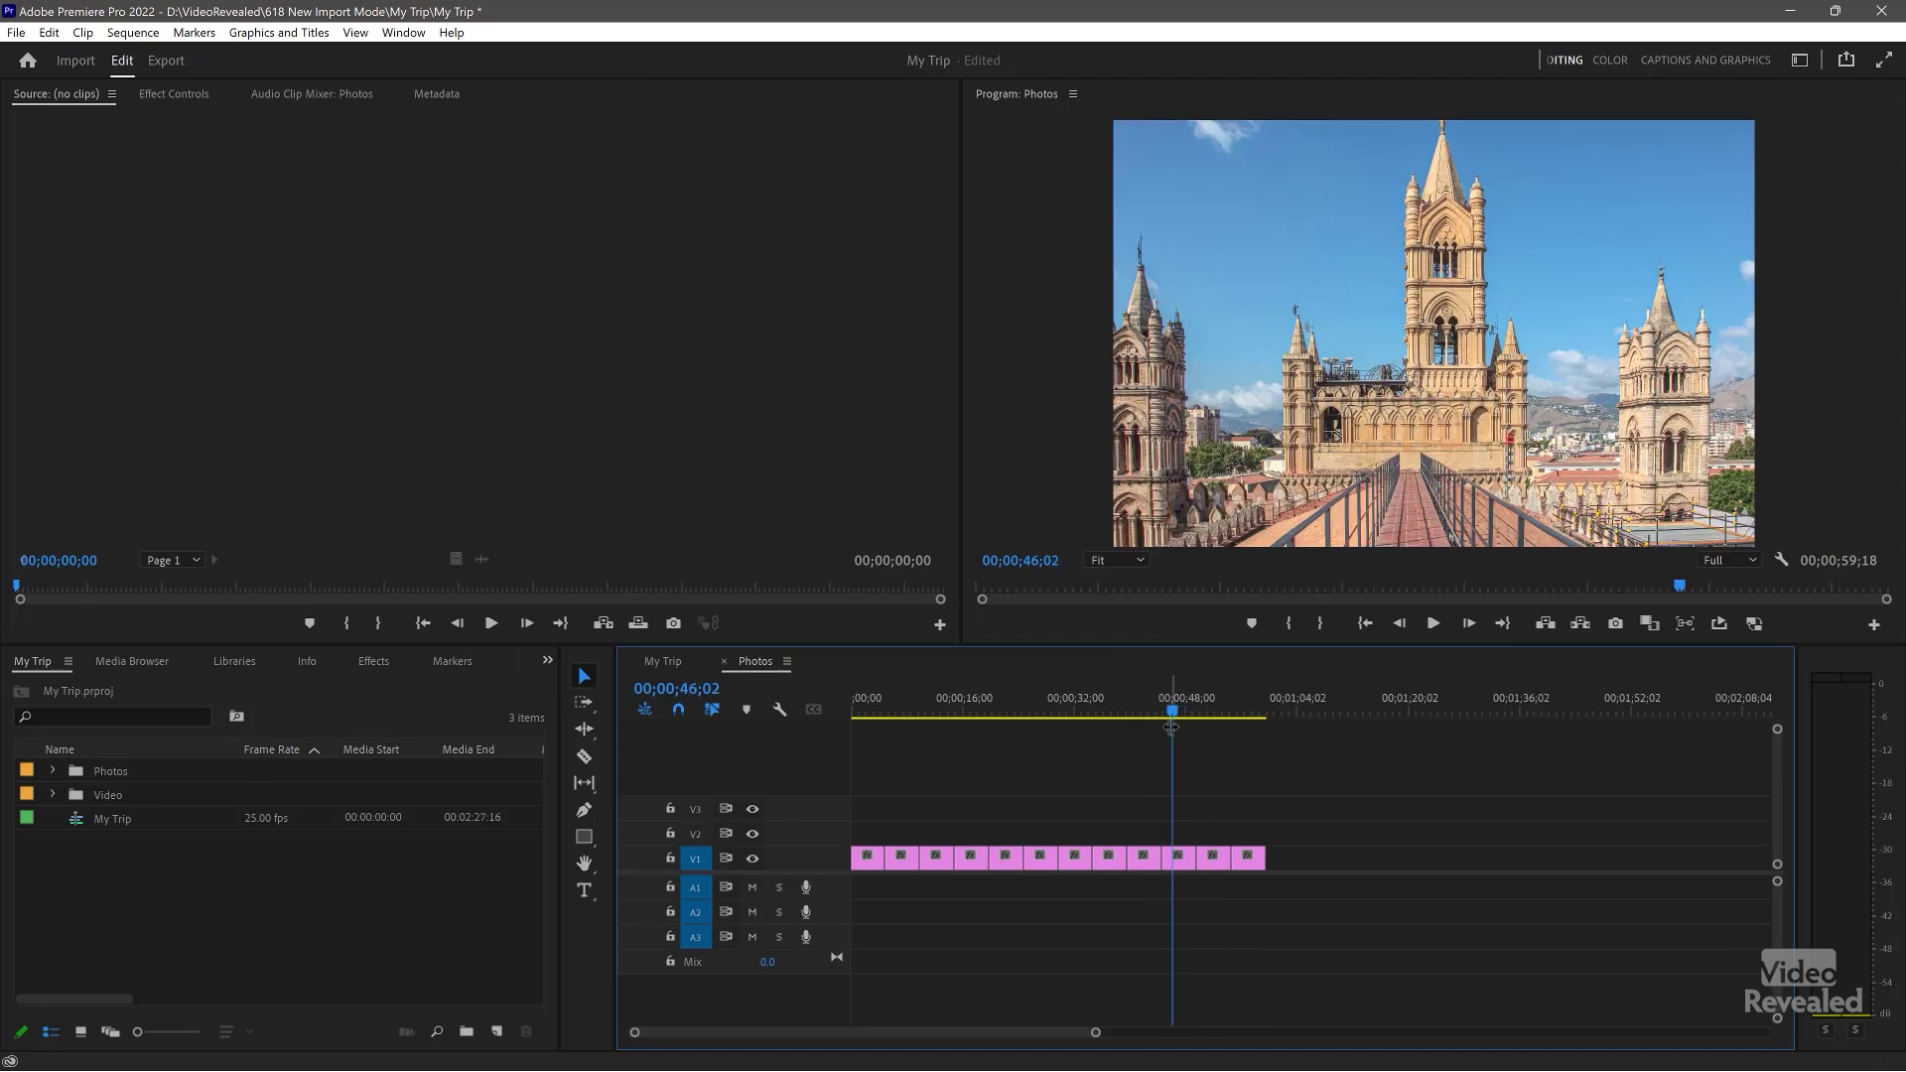
- Select every photo clip in the Photos sequence and scale them all to fill the frame using Excalibur's fill command
{"action": "key", "text": "backslash"}
{"action": "left_click_drag", "start_coordinate": [1697, 764], "coordinate": [845, 888]}
{"action": "right_click", "coordinate": [939, 859]}
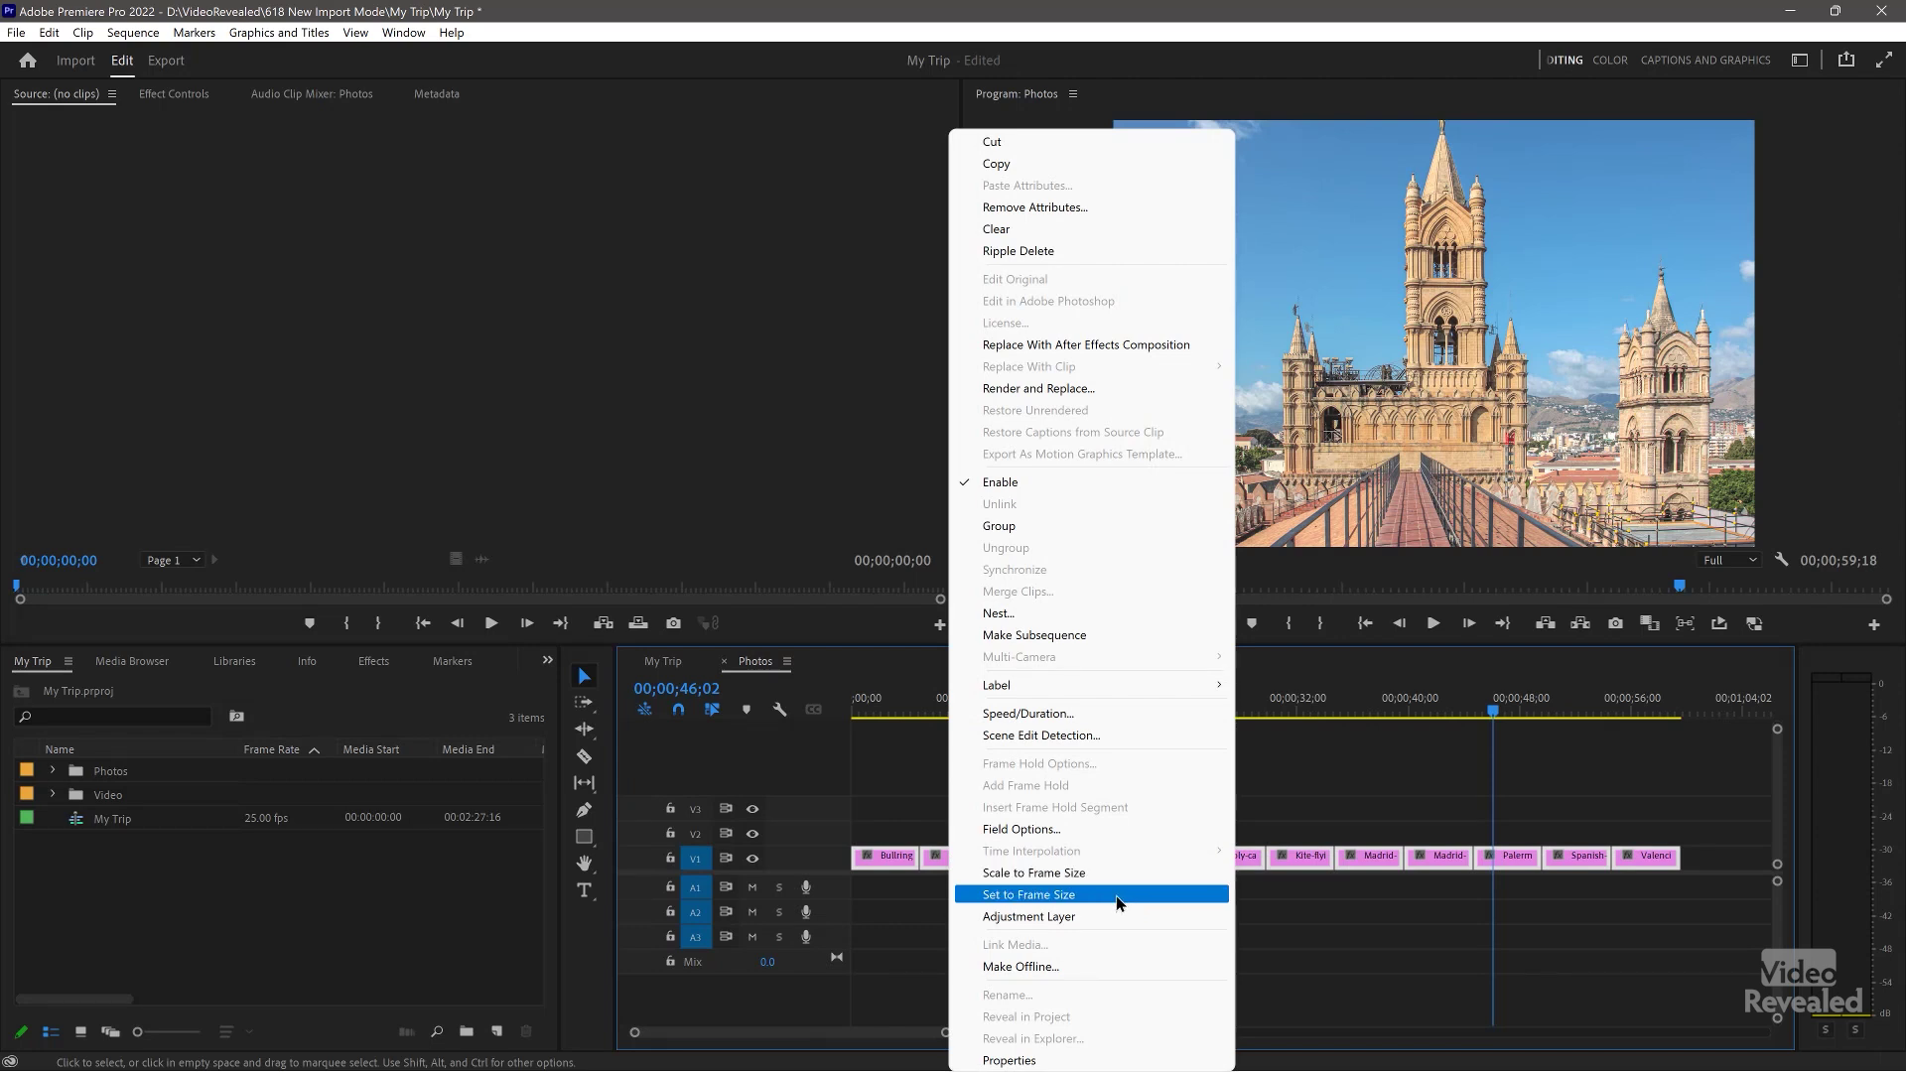
{"action": "left_click", "coordinate": [1270, 791]}
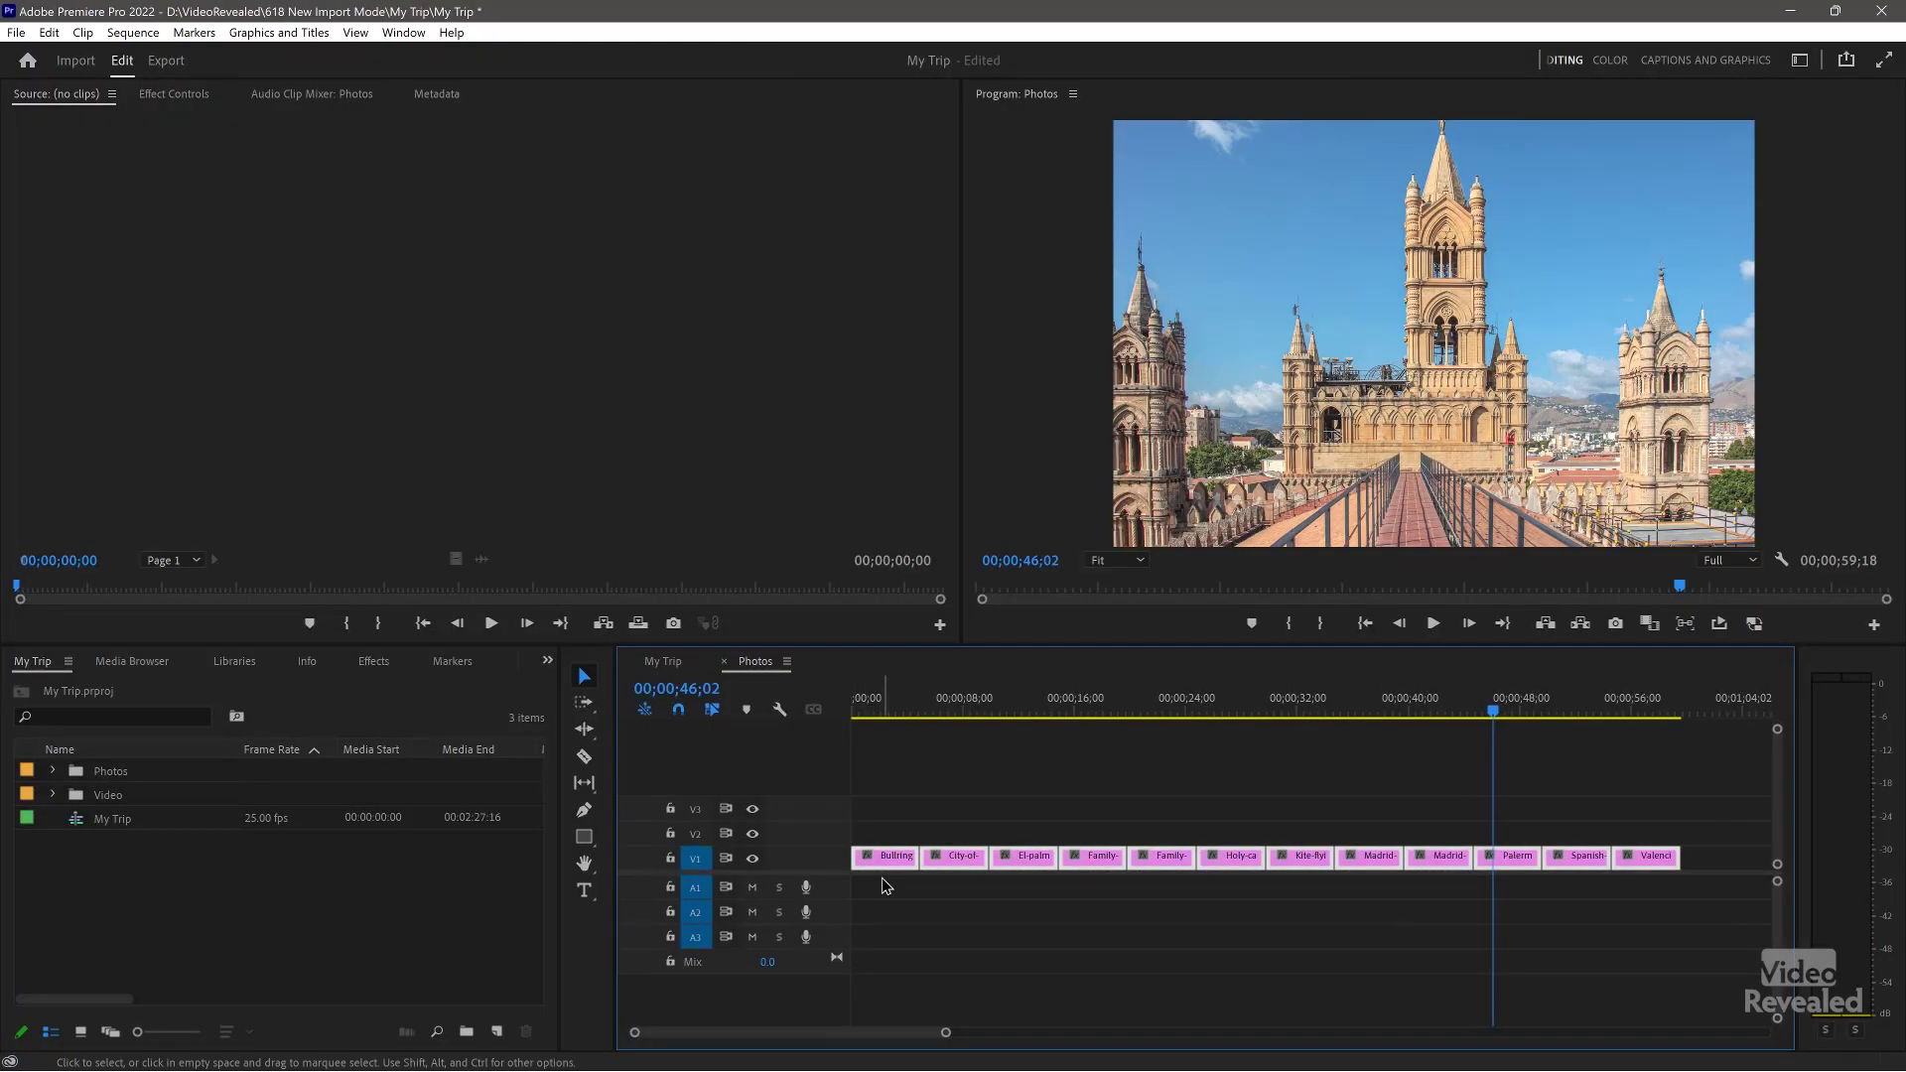
{"action": "key", "text": "alt+space"}
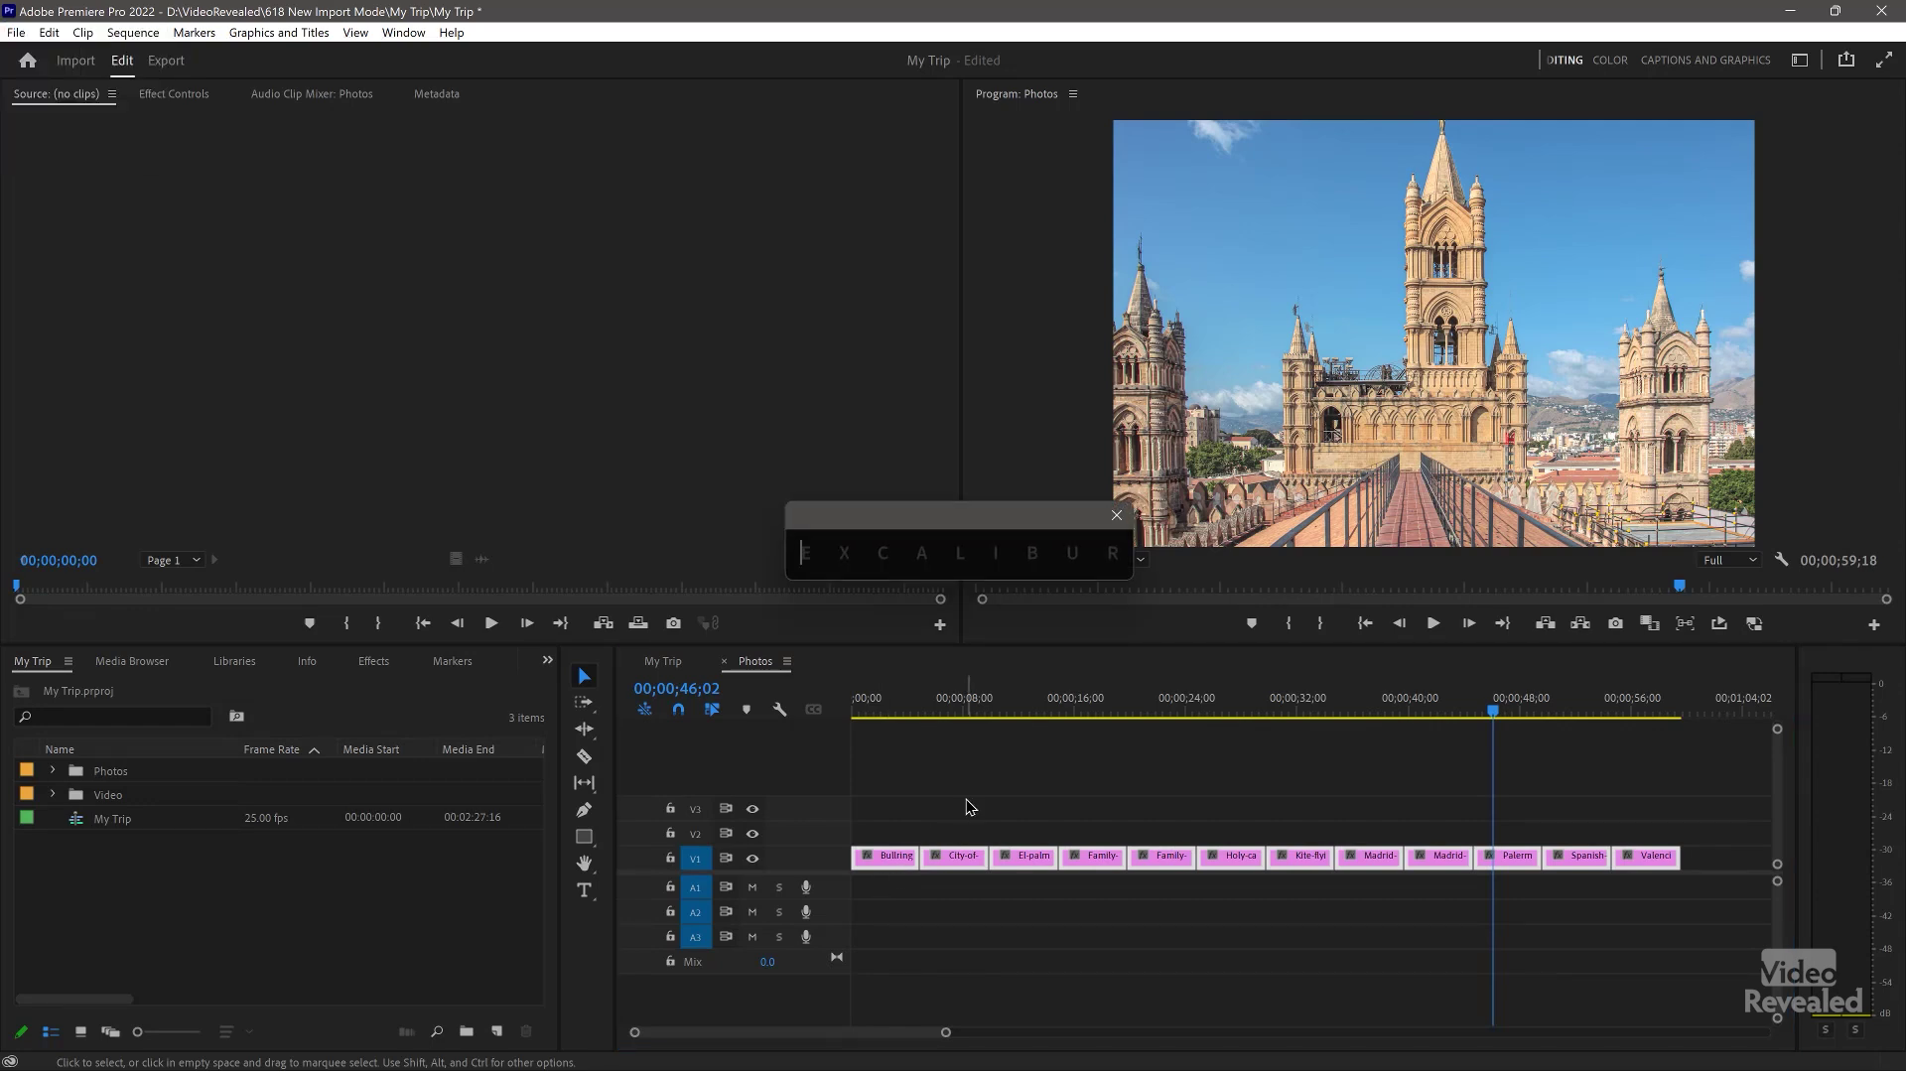
{"action": "type", "text": "fill"}
{"action": "key", "text": "Return"}
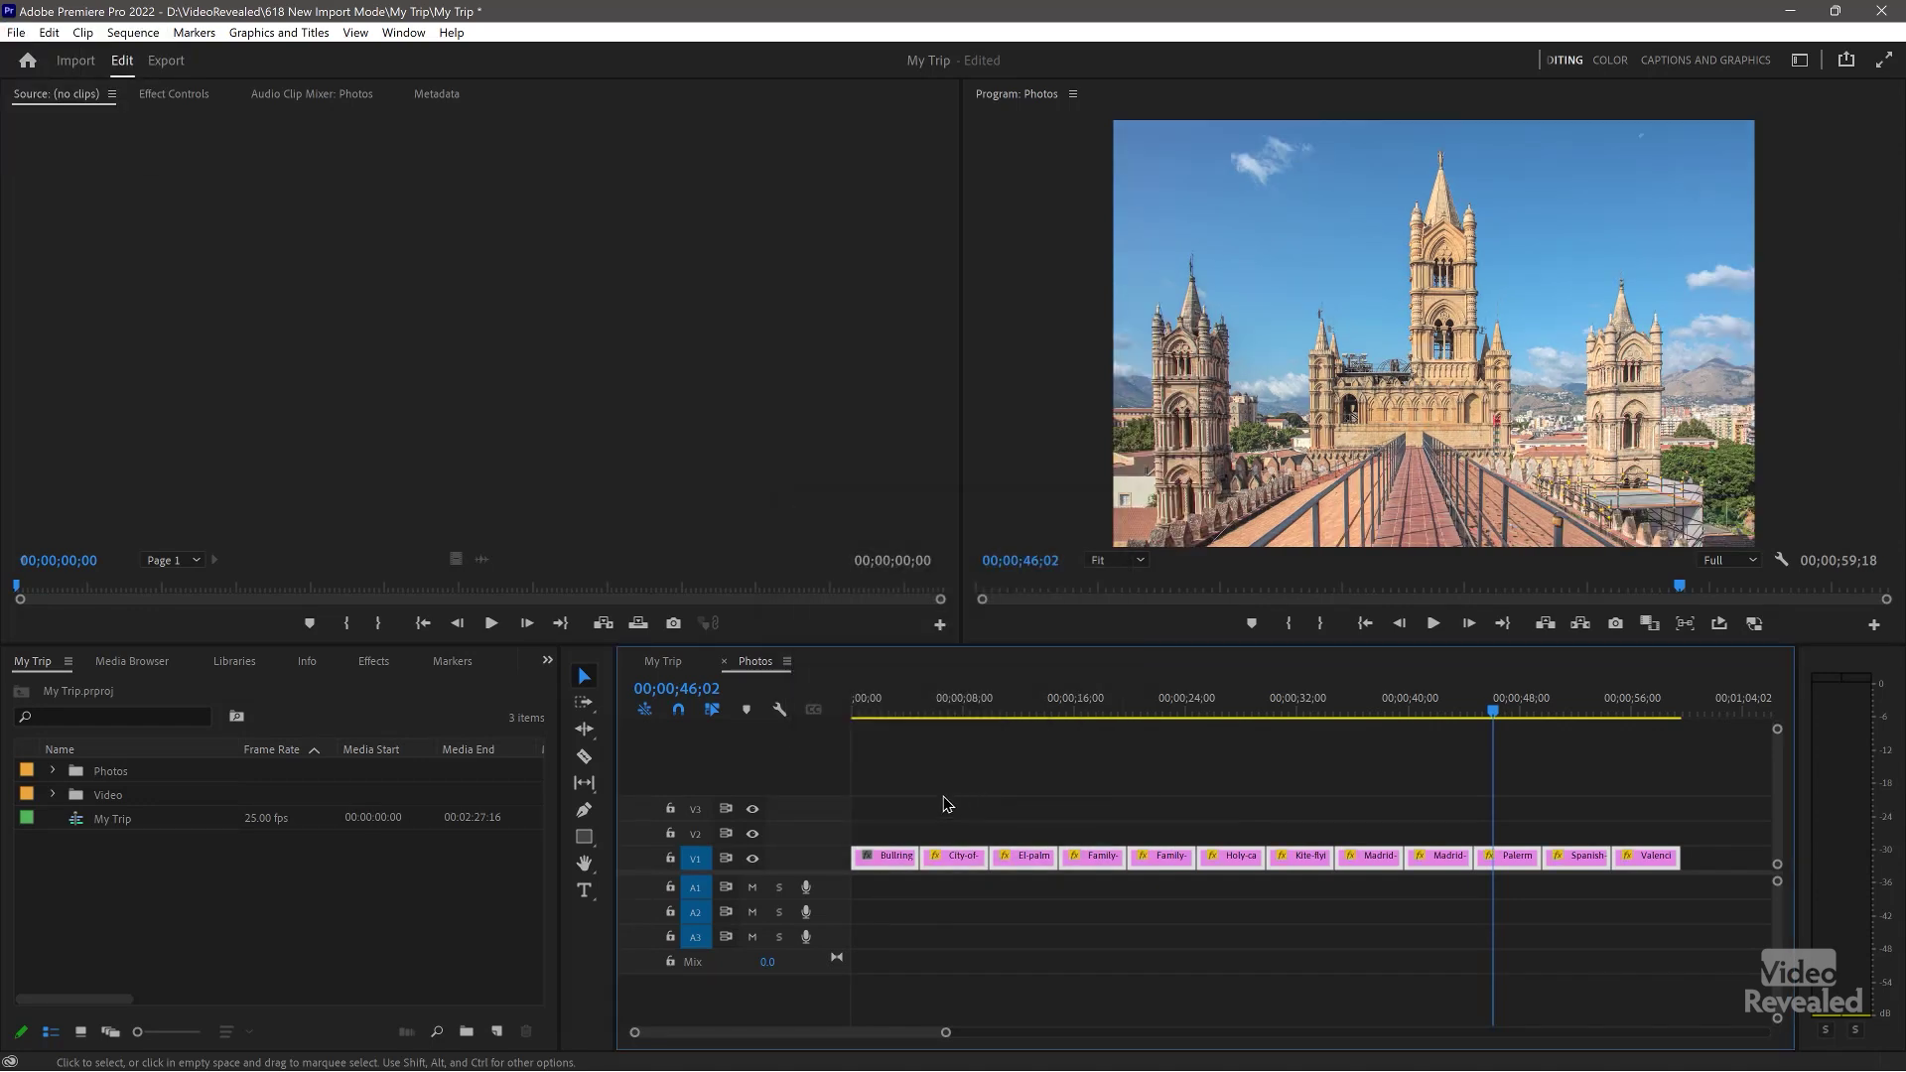
{"action": "left_click_drag", "start_coordinate": [980, 701], "coordinate": [1562, 723]}
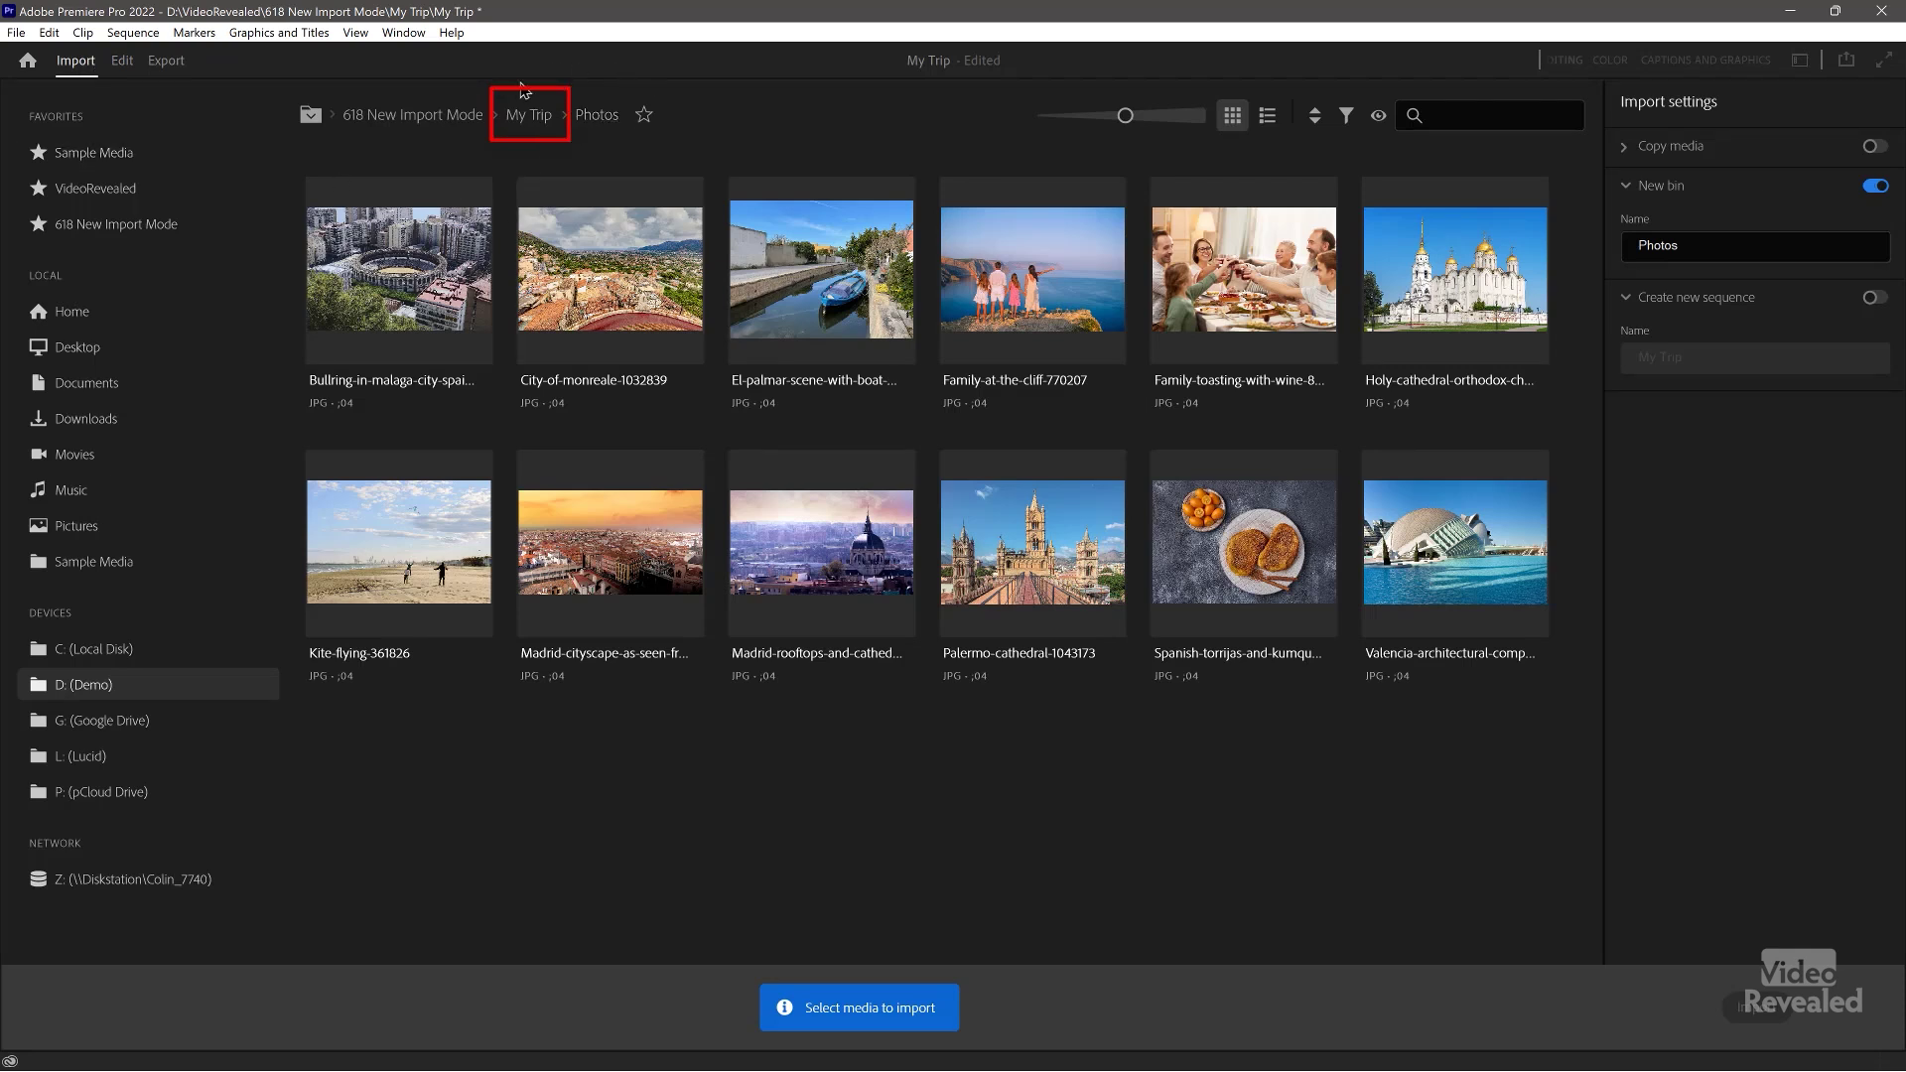
- Import all the tracks from My Trip's Music subfolder into a new bin named Music
{"action": "left_click", "coordinate": [526, 117]}
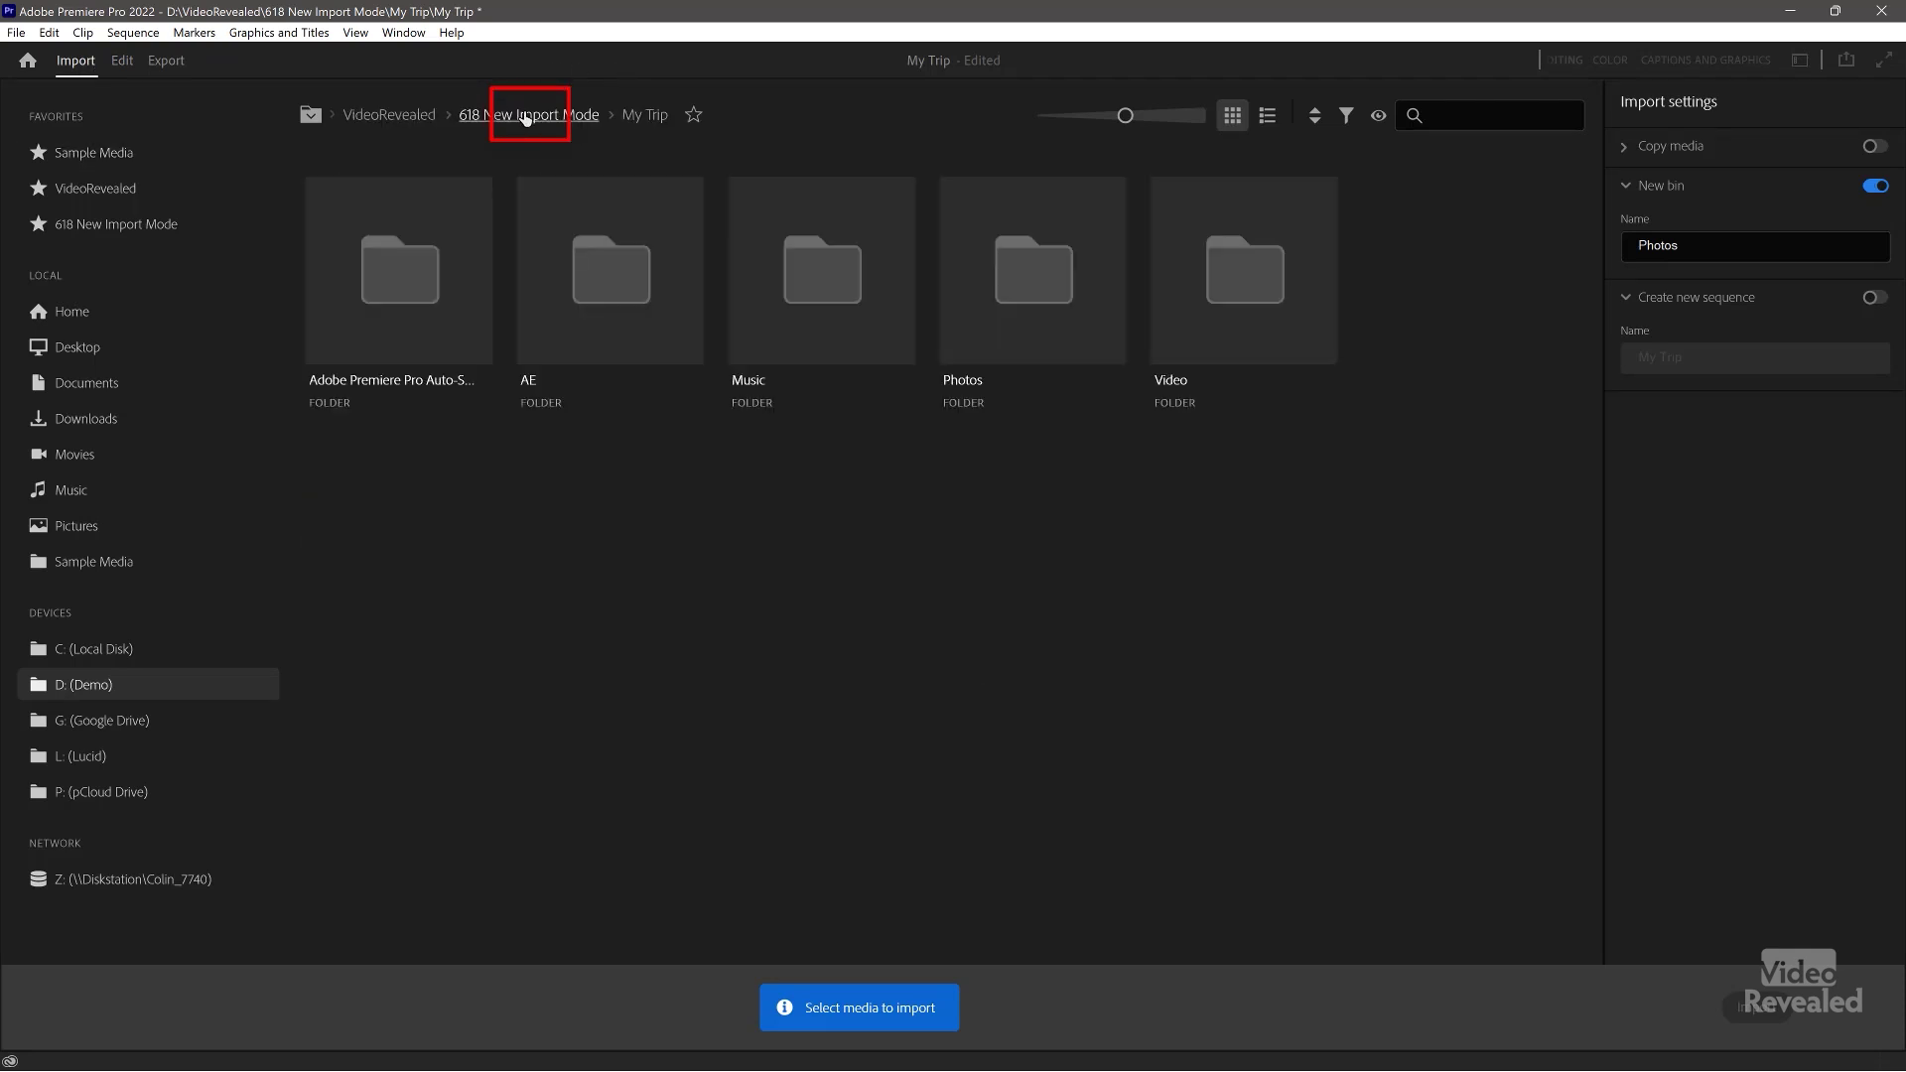
{"action": "double_click", "coordinate": [828, 404]}
{"action": "left_click_drag", "start_coordinate": [402, 523], "coordinate": [1420, 407]}
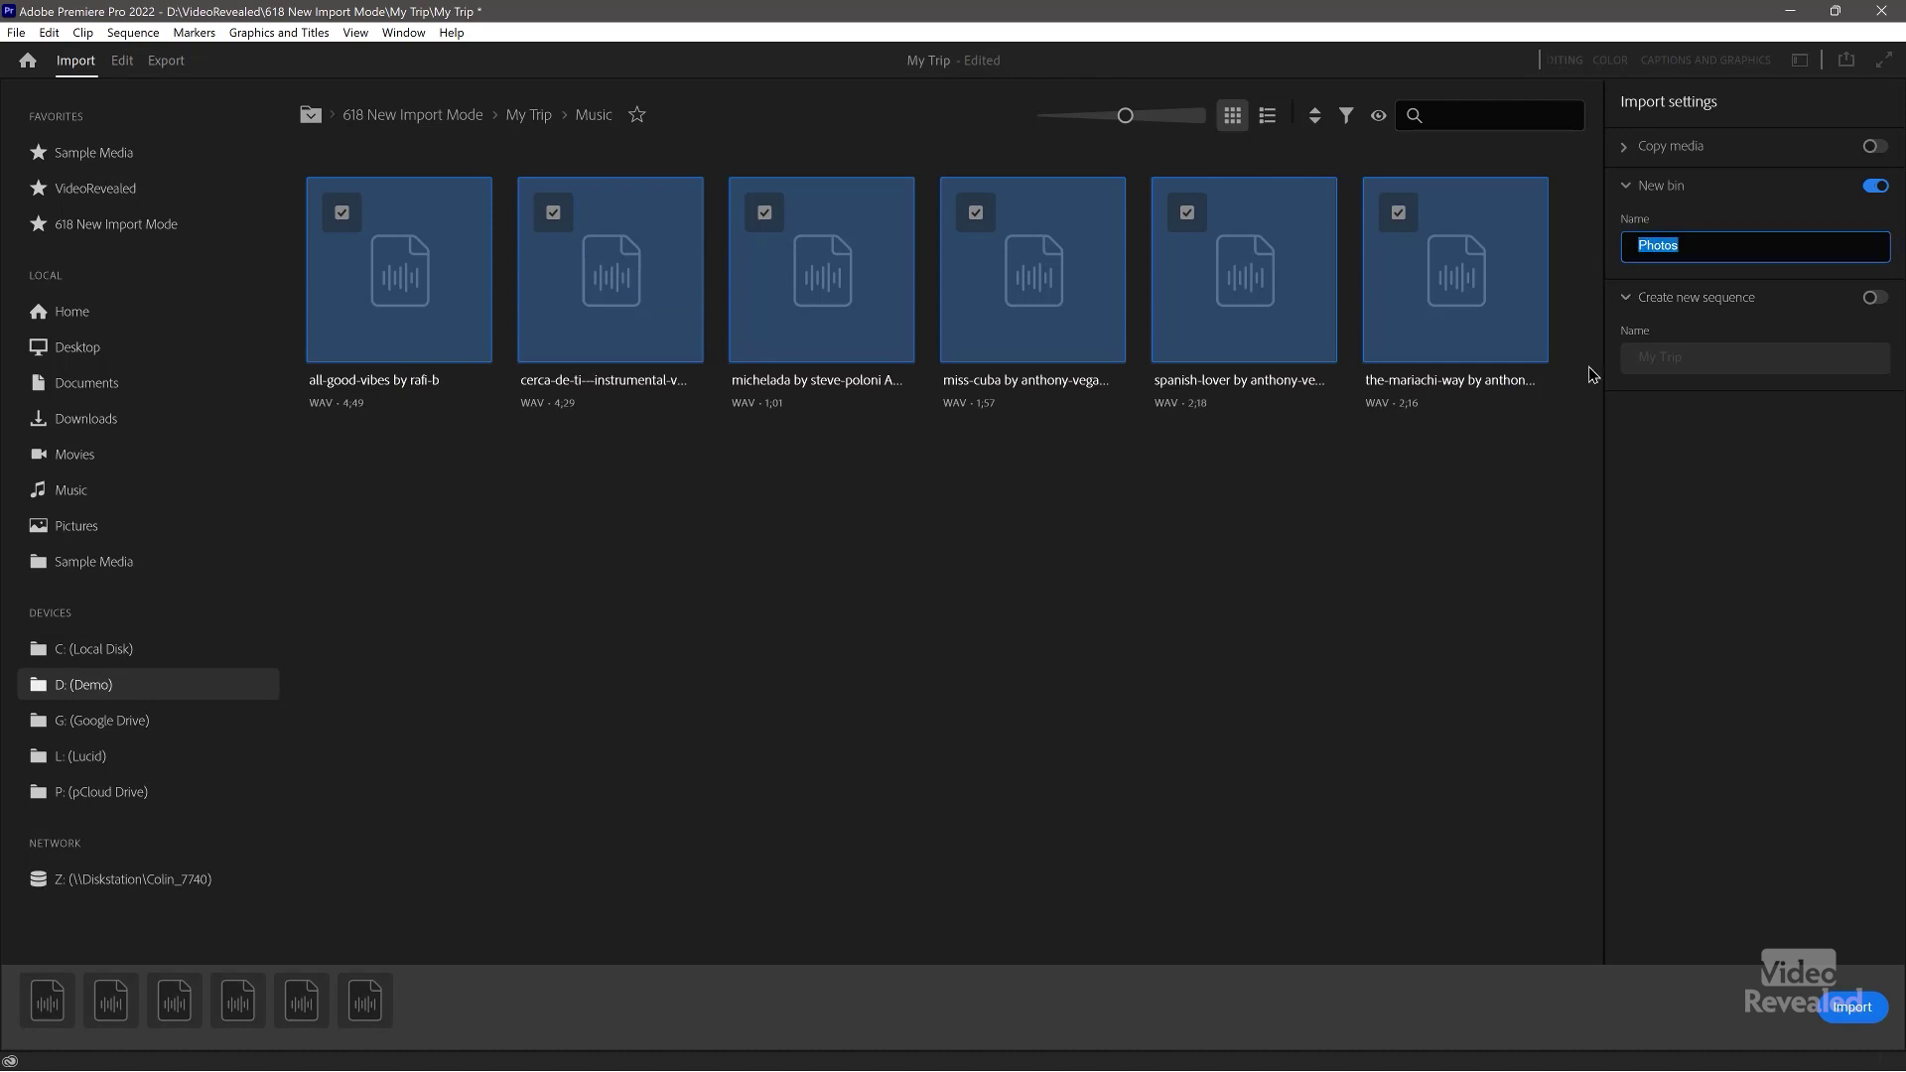
{"action": "left_click", "coordinate": [1852, 1008]}
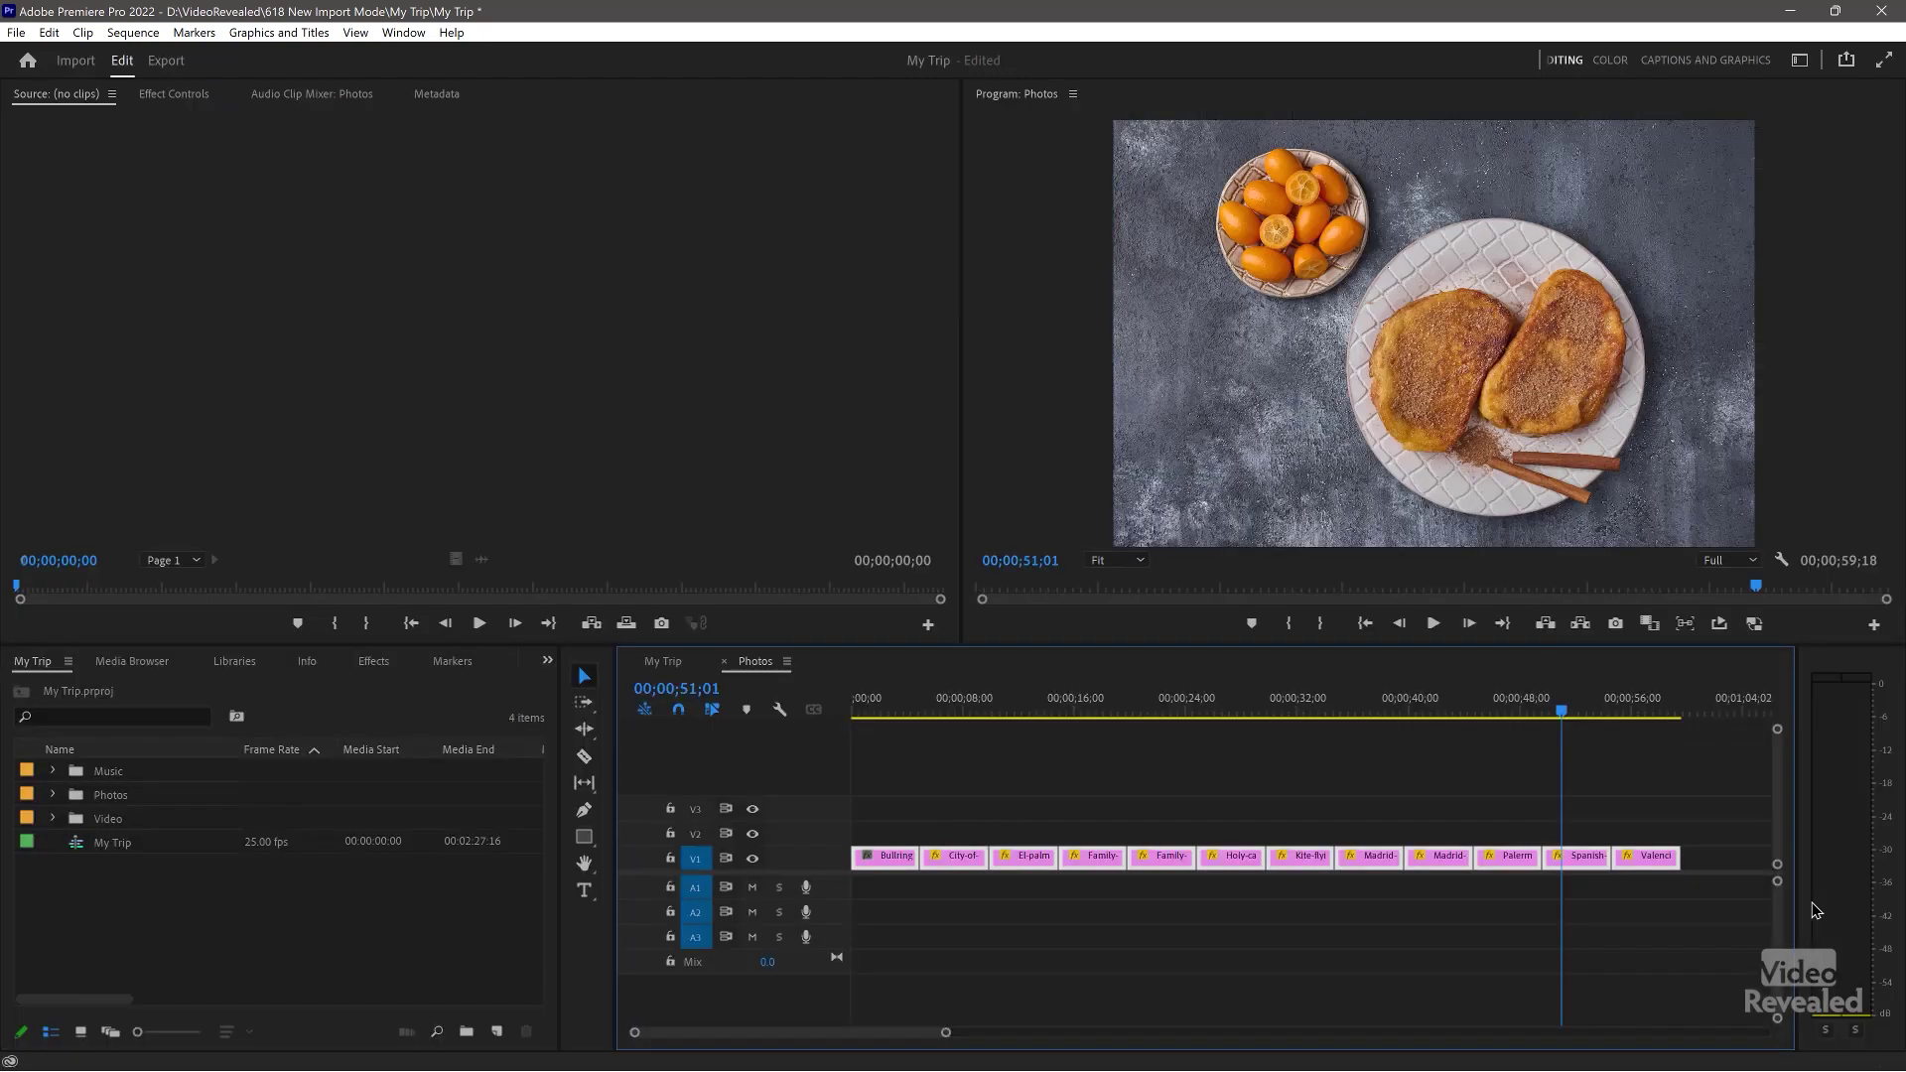
- Place the cerca-de-ti track from the Music bin at the start of audio track A1 and preview it with the photos
{"action": "left_click", "coordinate": [54, 771]}
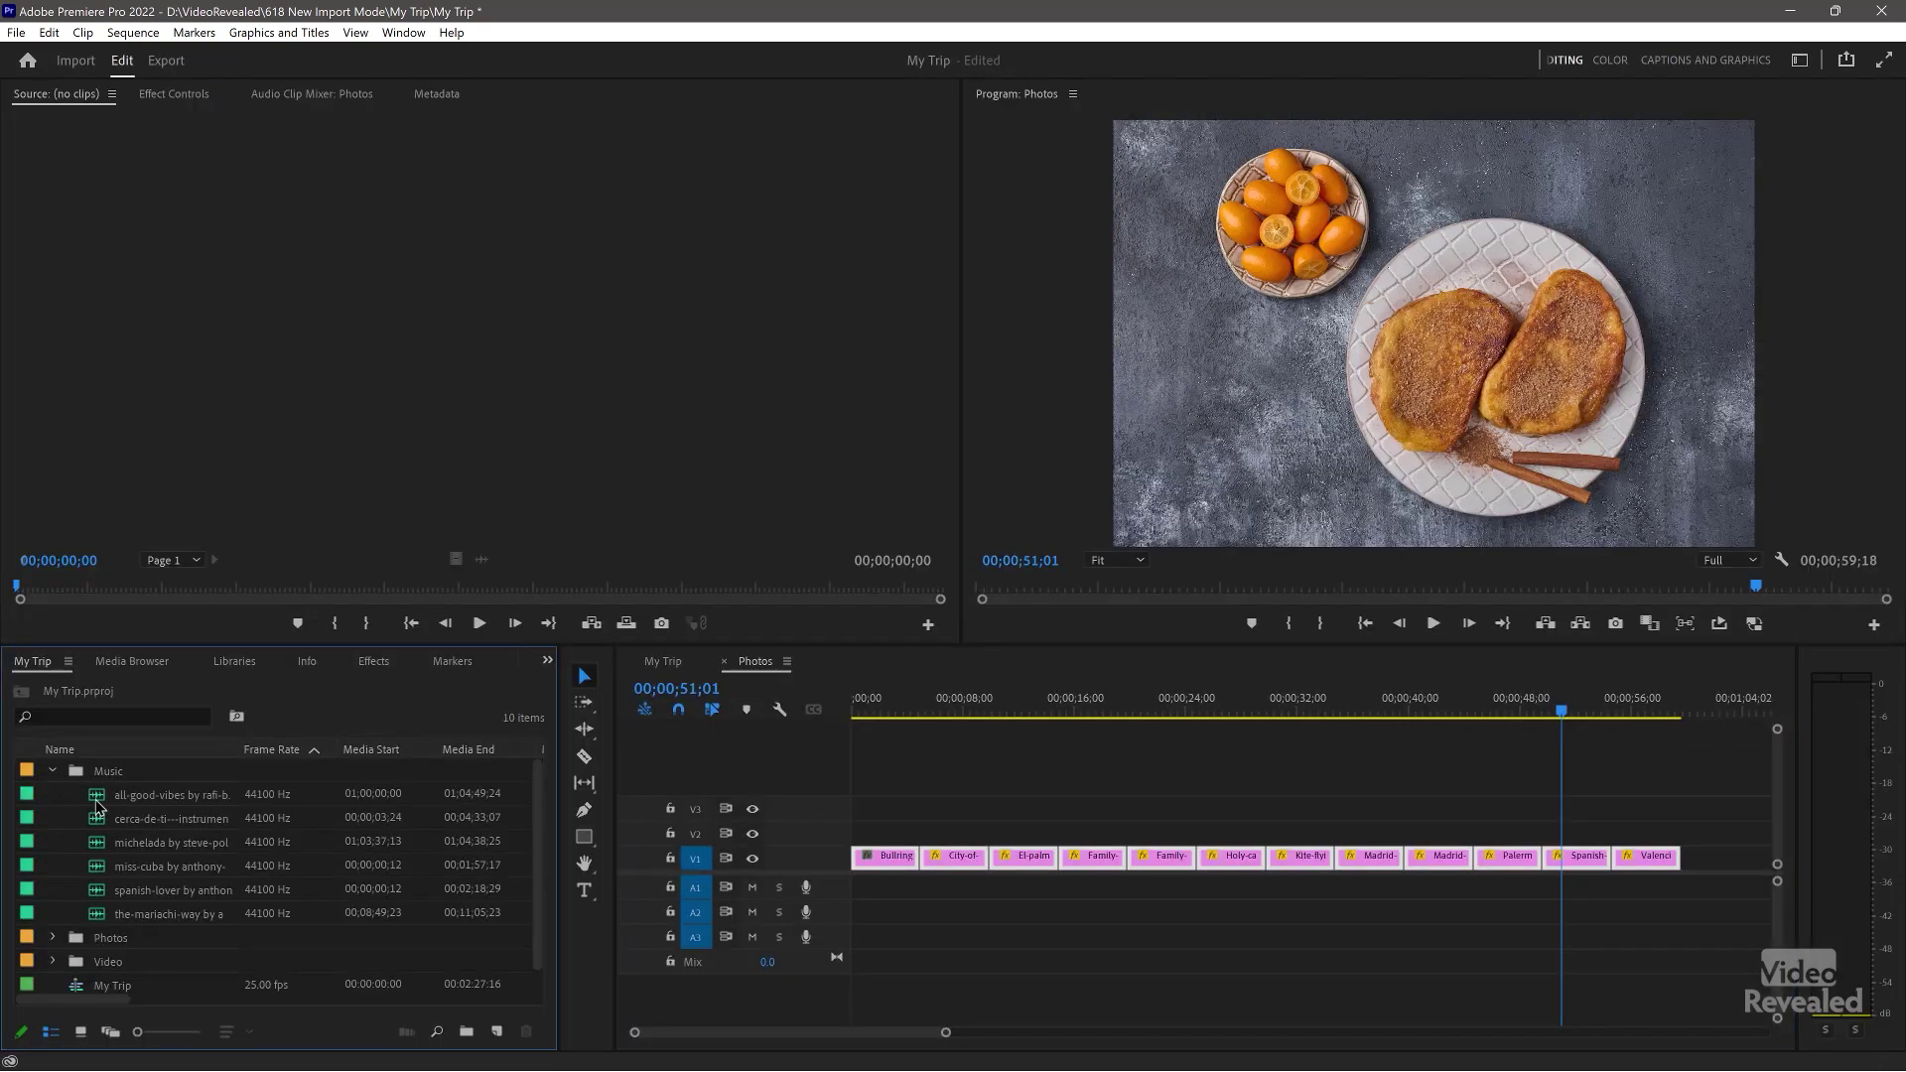
{"action": "left_click_drag", "start_coordinate": [98, 825], "coordinate": [834, 897]}
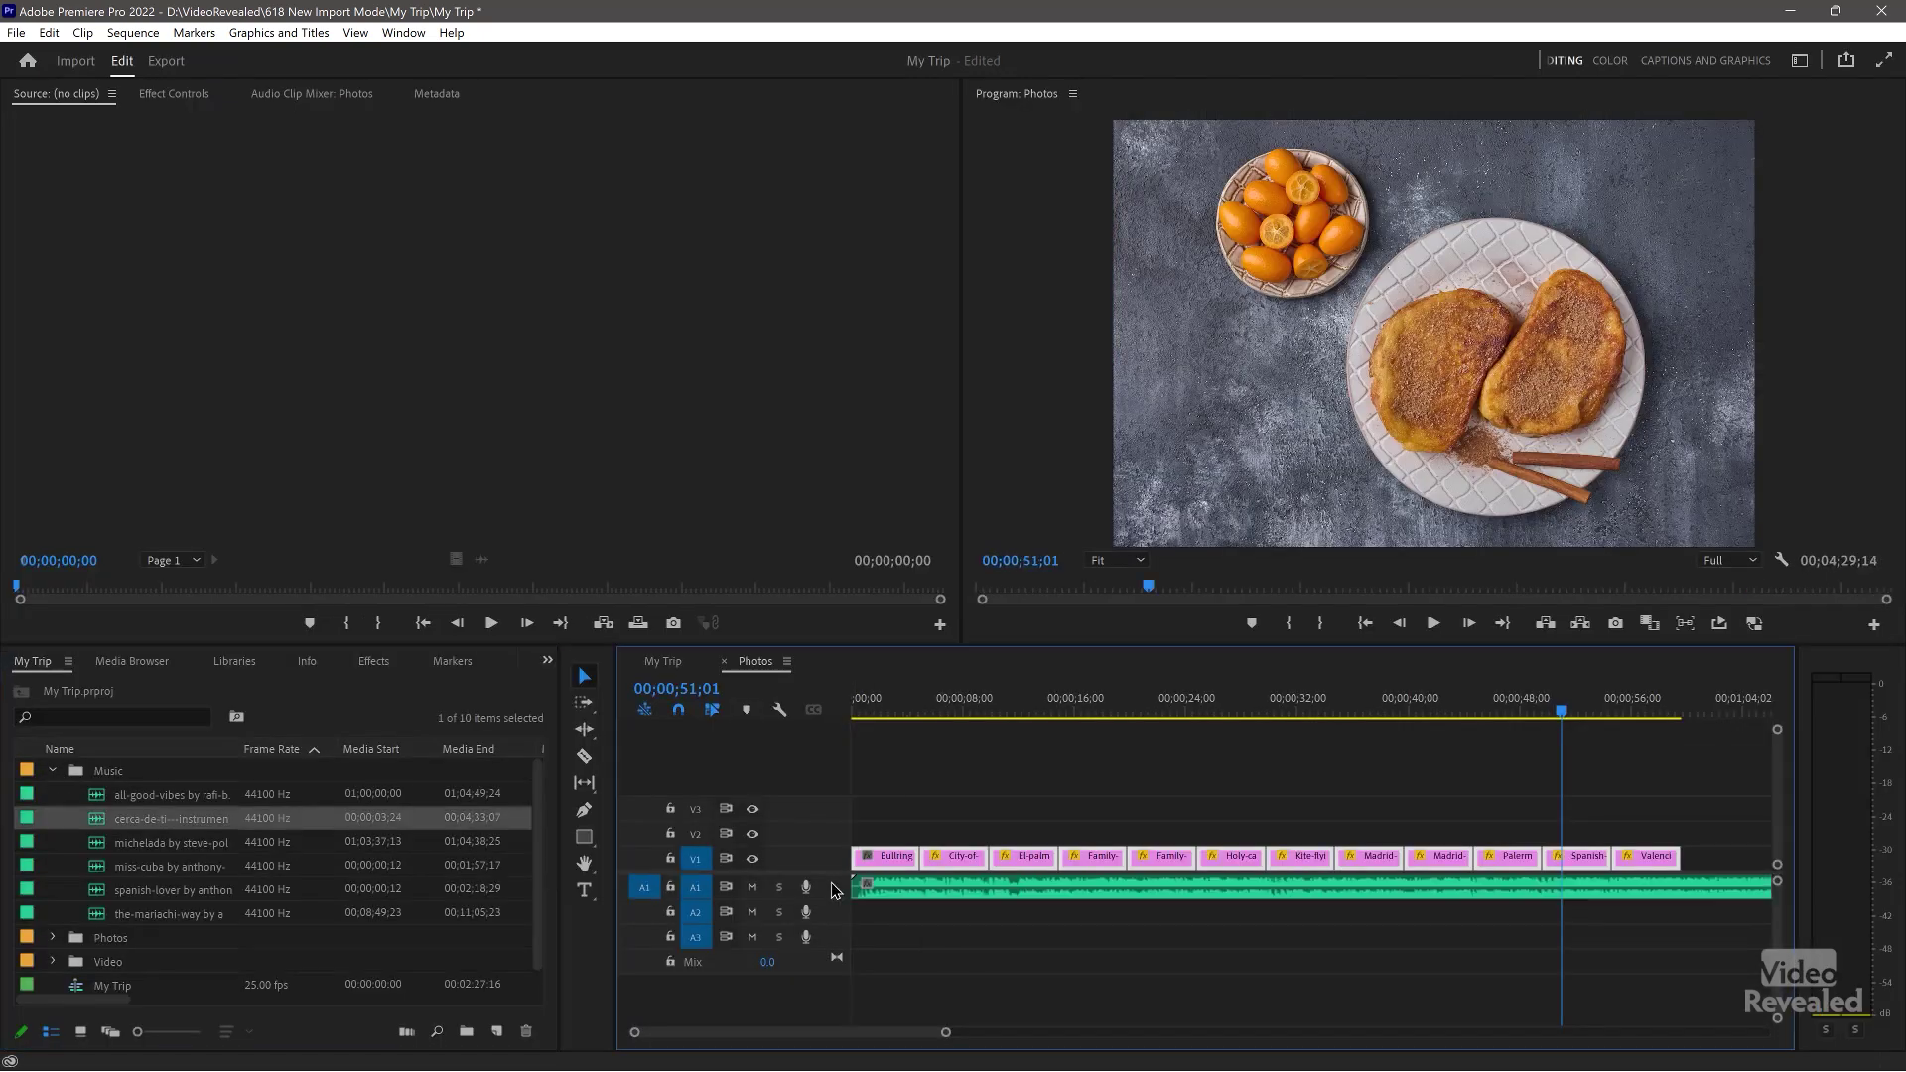
{"action": "double_click", "coordinate": [832, 896]}
{"action": "left_click", "coordinate": [928, 707]}
{"action": "key", "text": "space"}
{"action": "key", "text": "space"}
{"action": "left_click", "coordinate": [51, 772]}
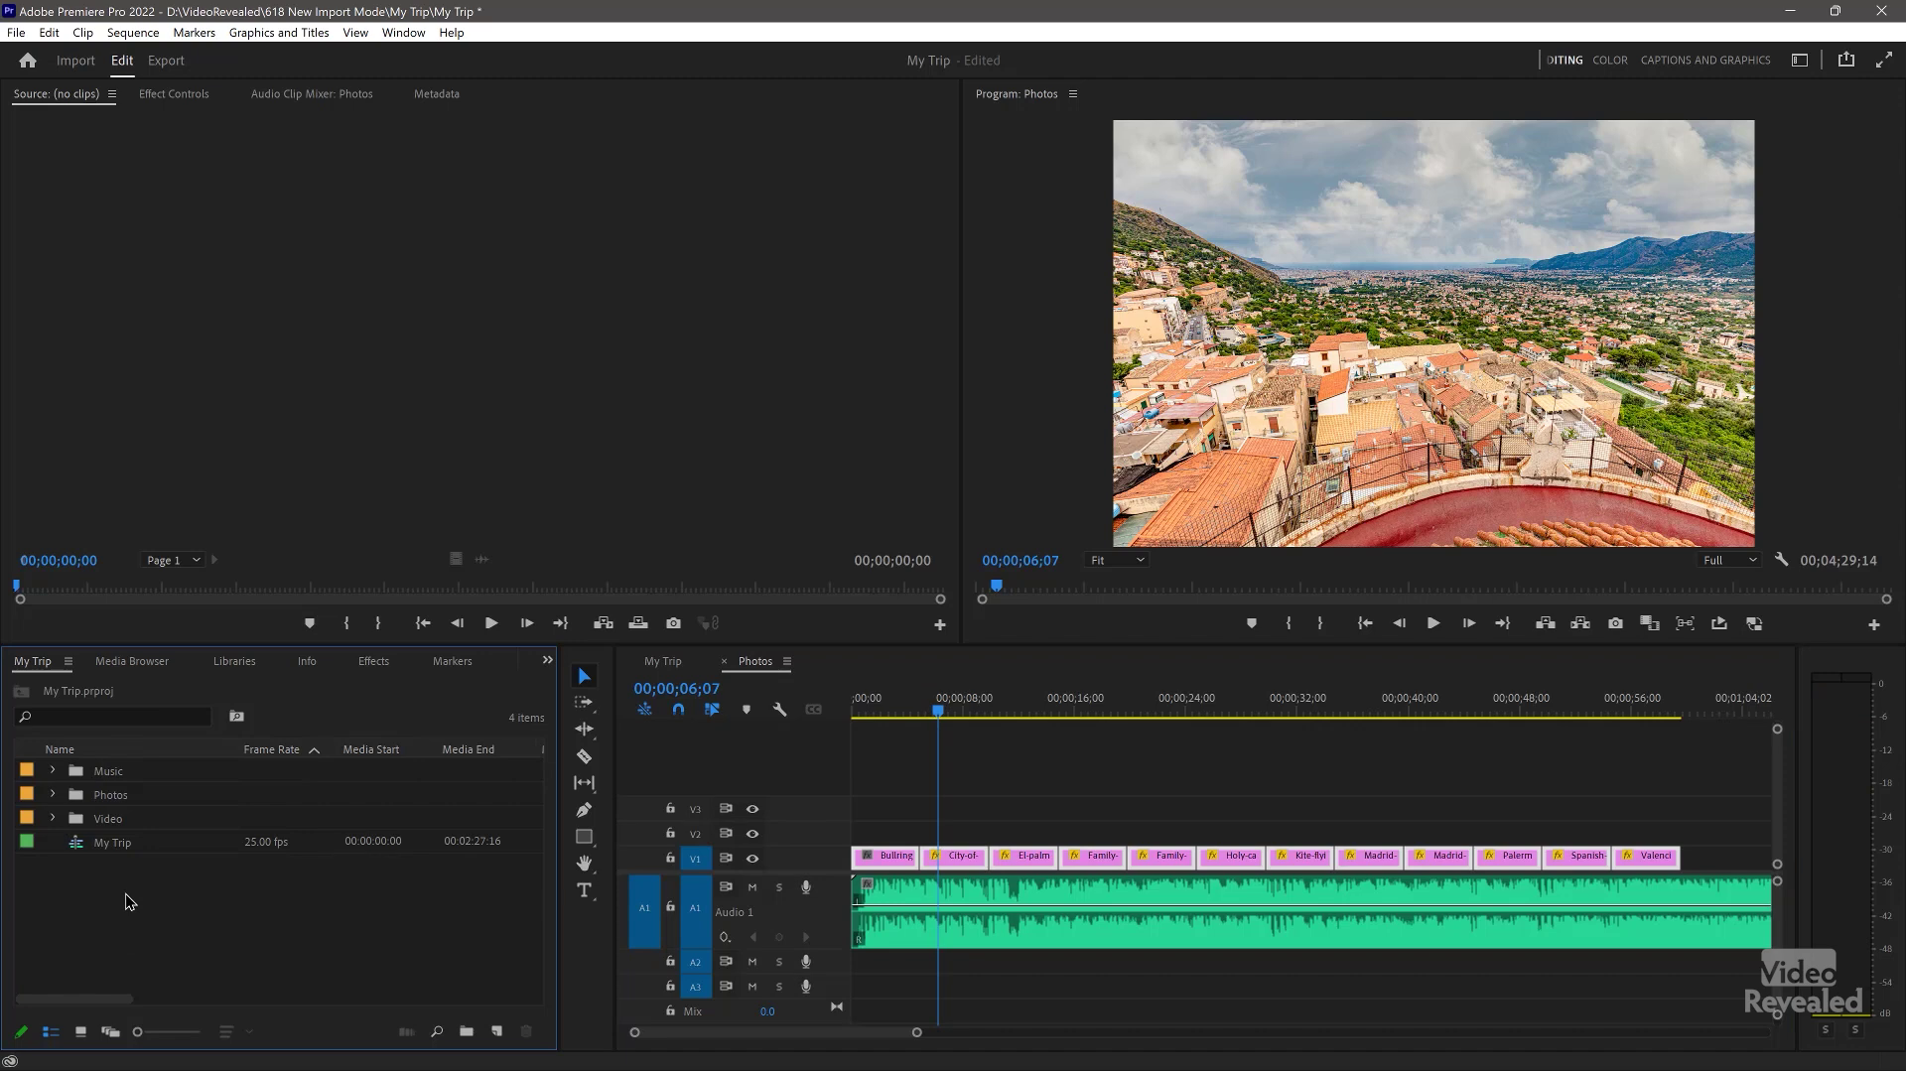
- Return to Import mode and check the AE subfolder of My Trip for importable media
{"action": "left_click", "coordinate": [75, 61]}
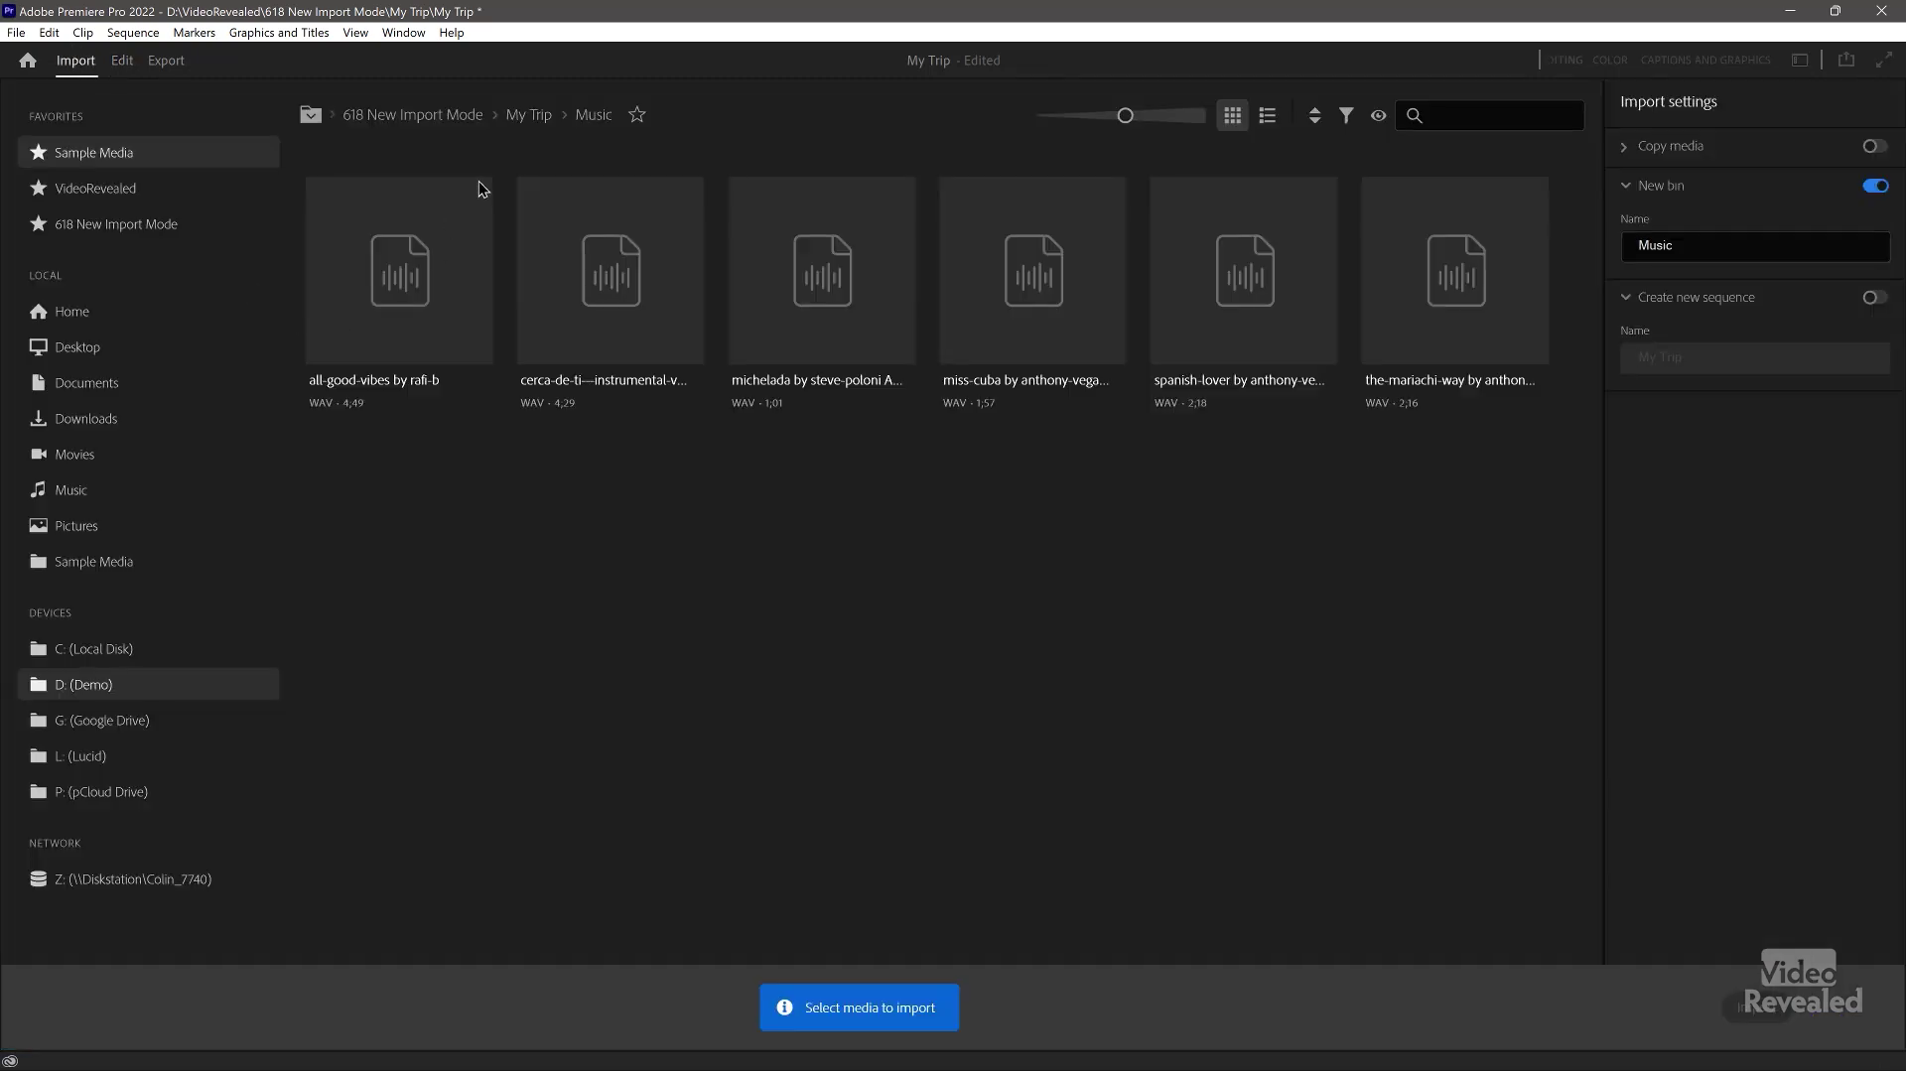
{"action": "left_click", "coordinate": [529, 115]}
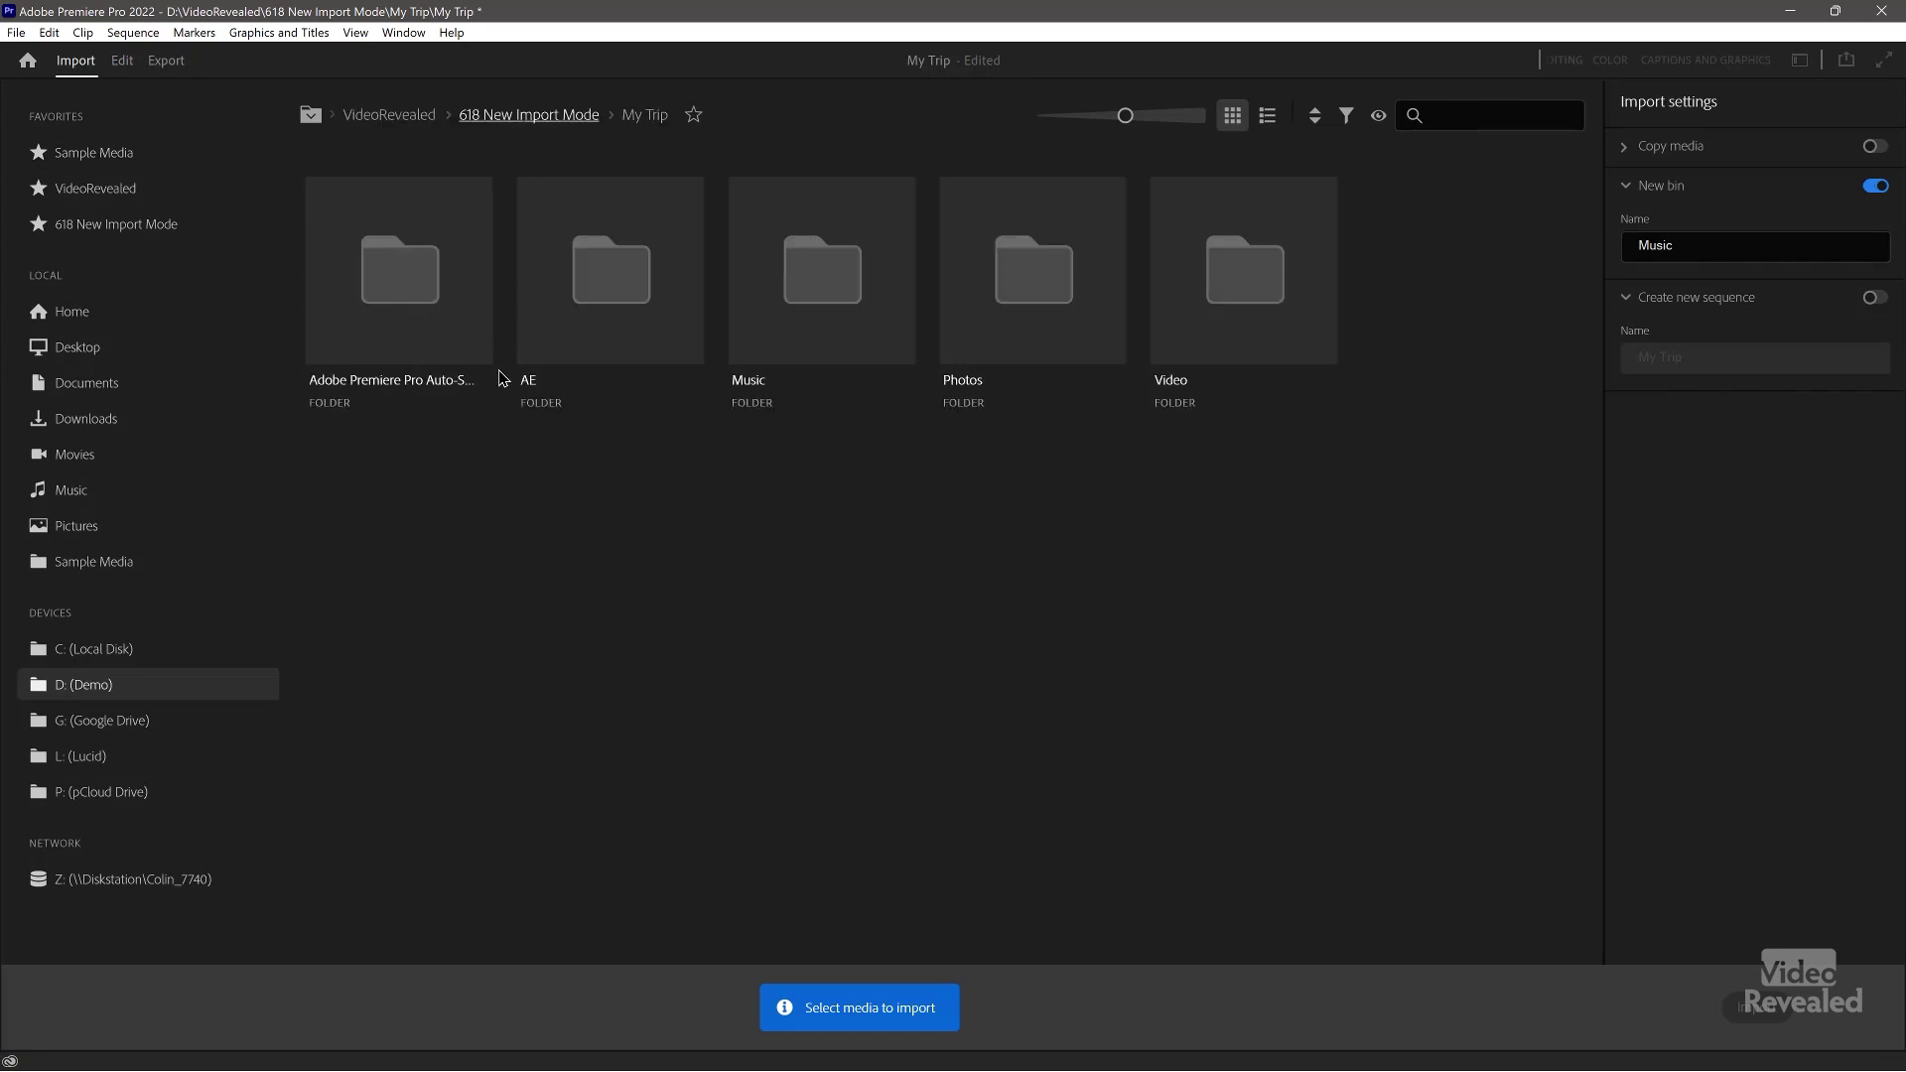
{"action": "double_click", "coordinate": [604, 392]}
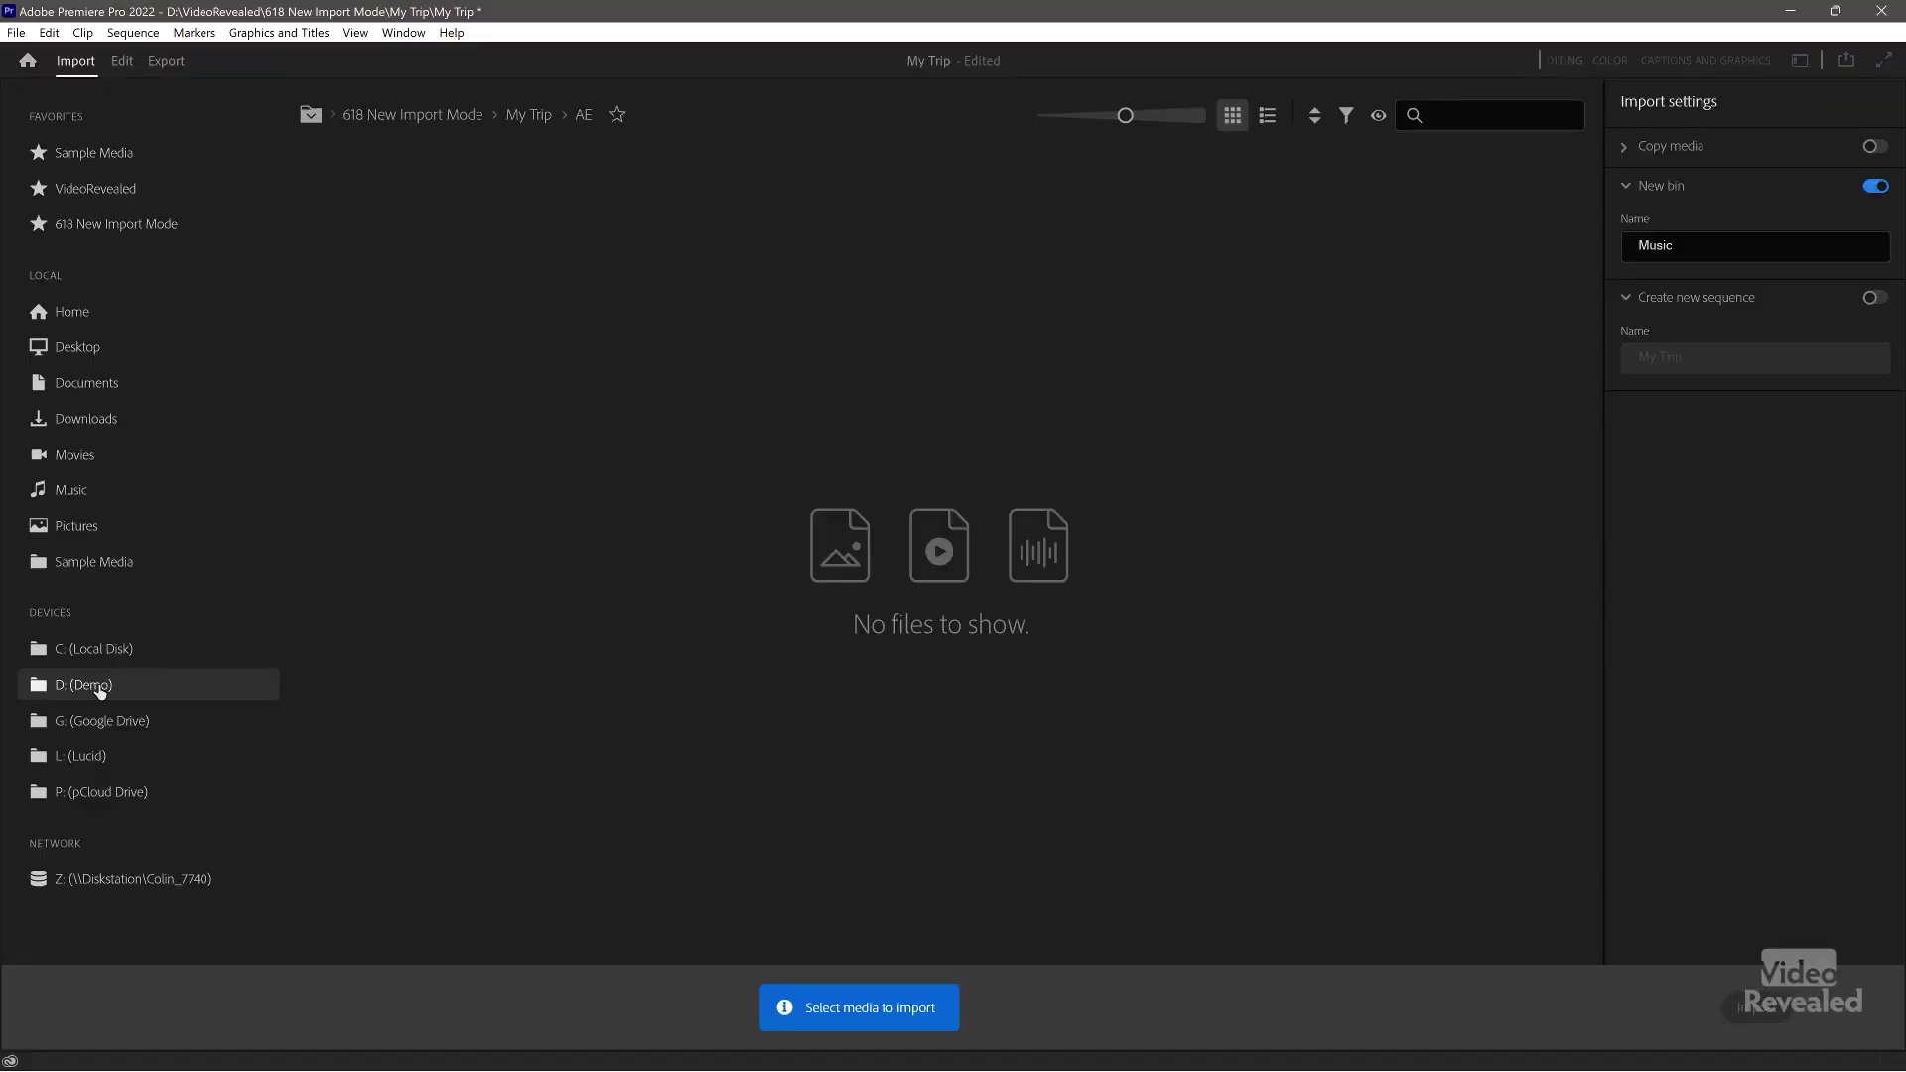
- Open the Footage folder on the D: (Demo) drive and add it to the favorites
{"action": "left_click", "coordinate": [99, 687]}
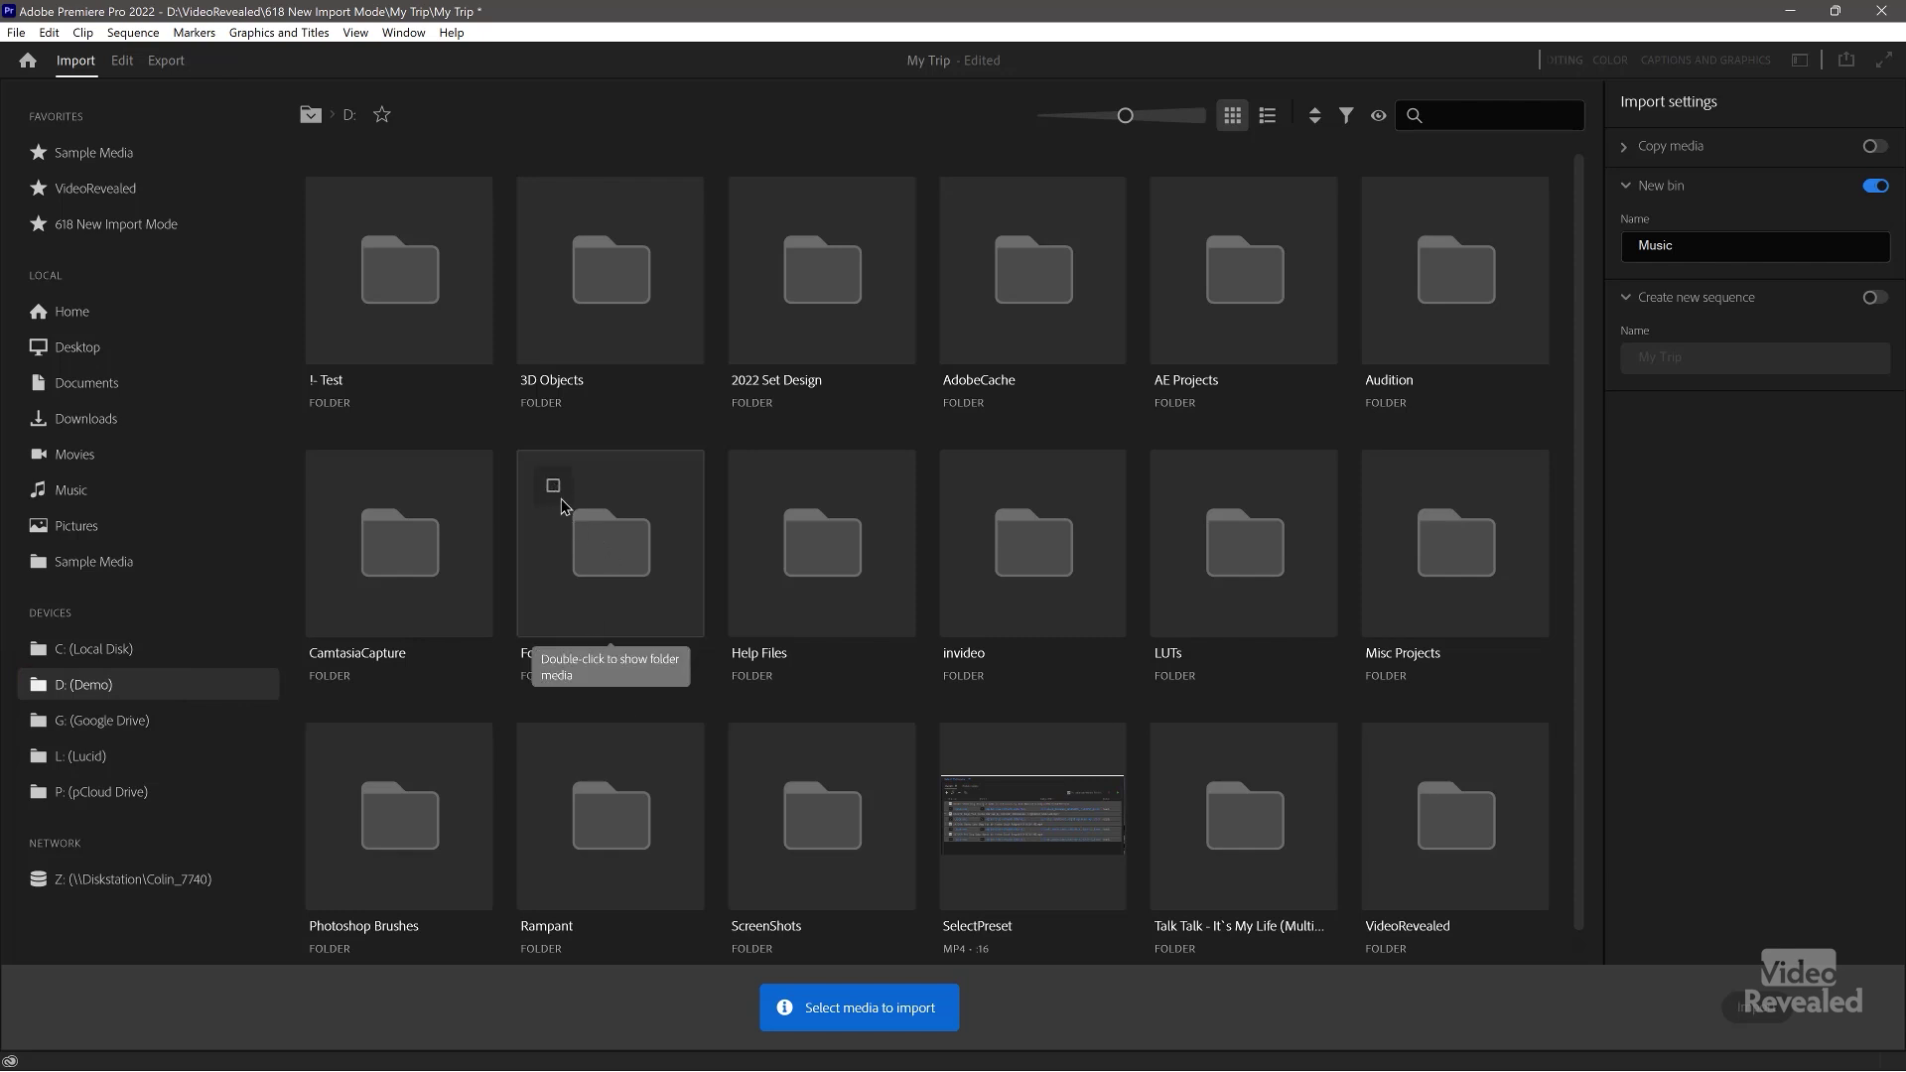
{"action": "double_click", "coordinate": [598, 534]}
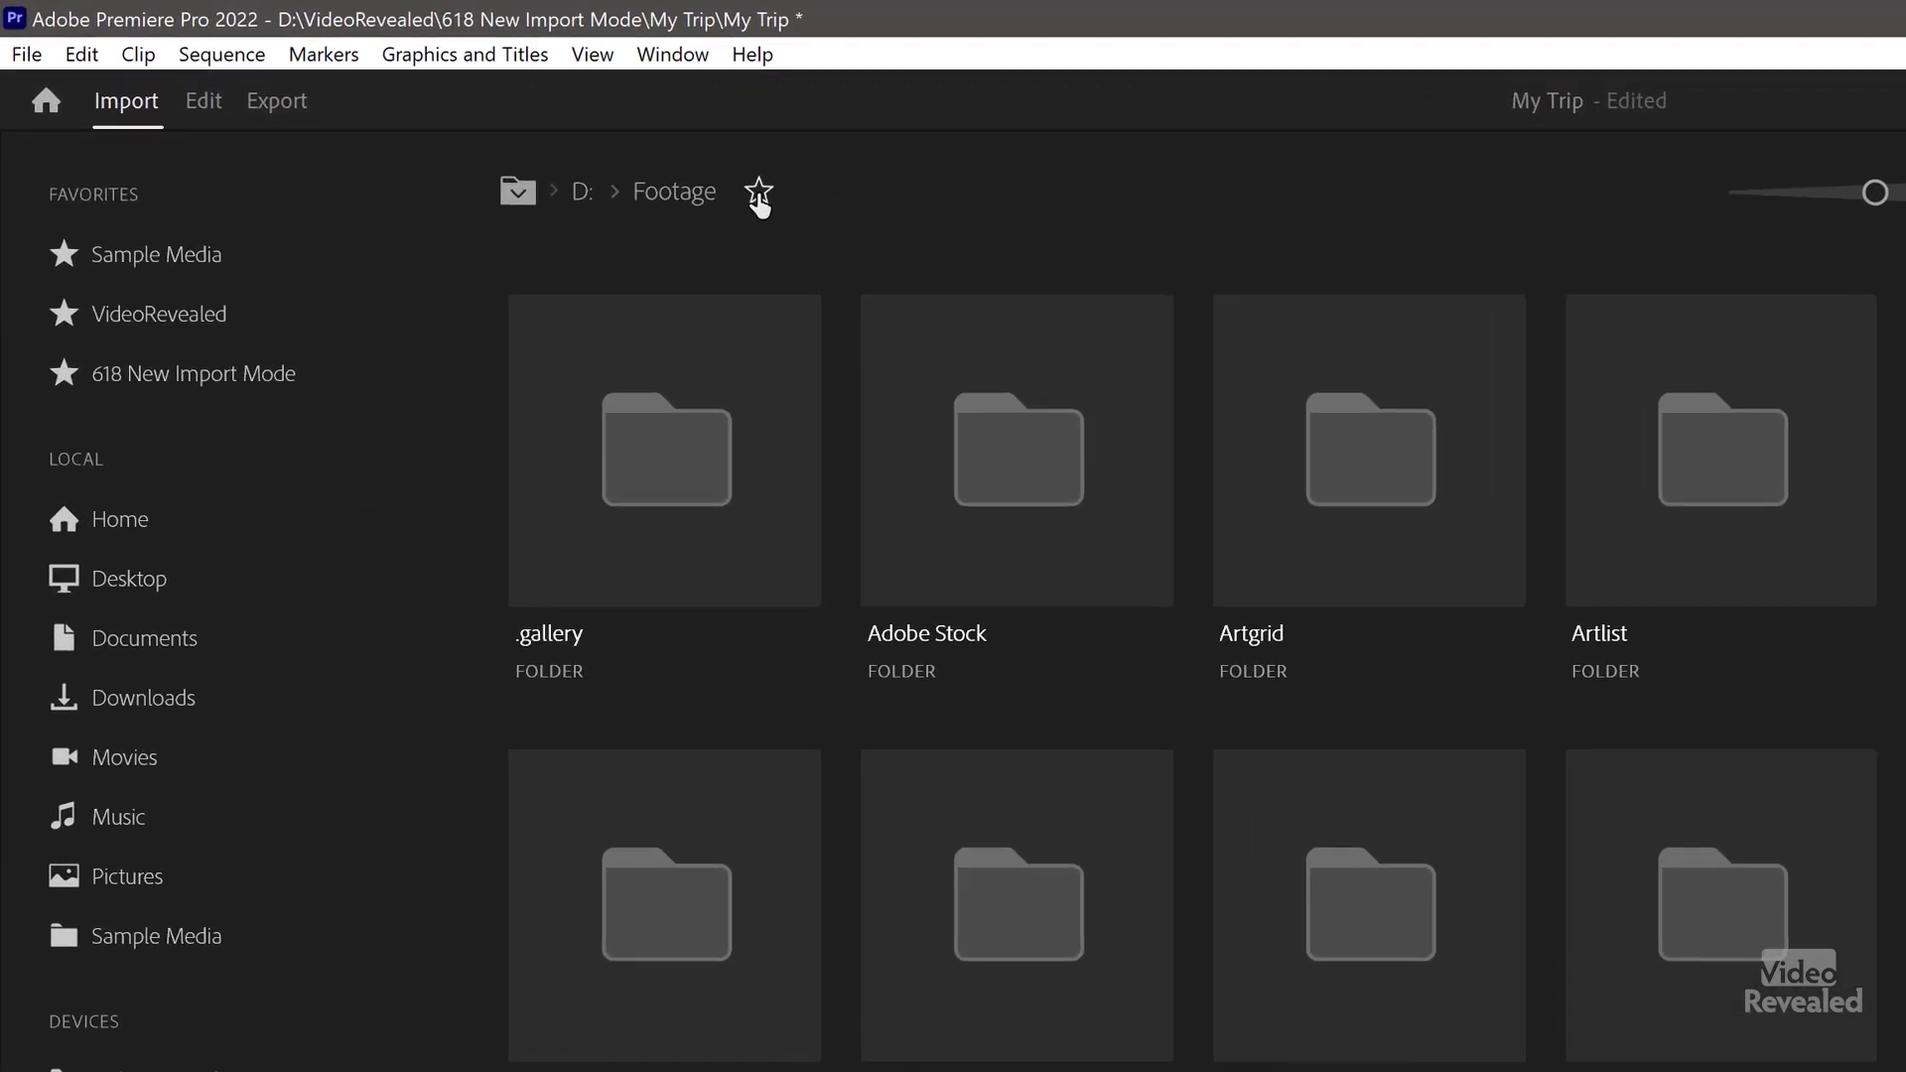
{"action": "left_click", "coordinate": [758, 191]}
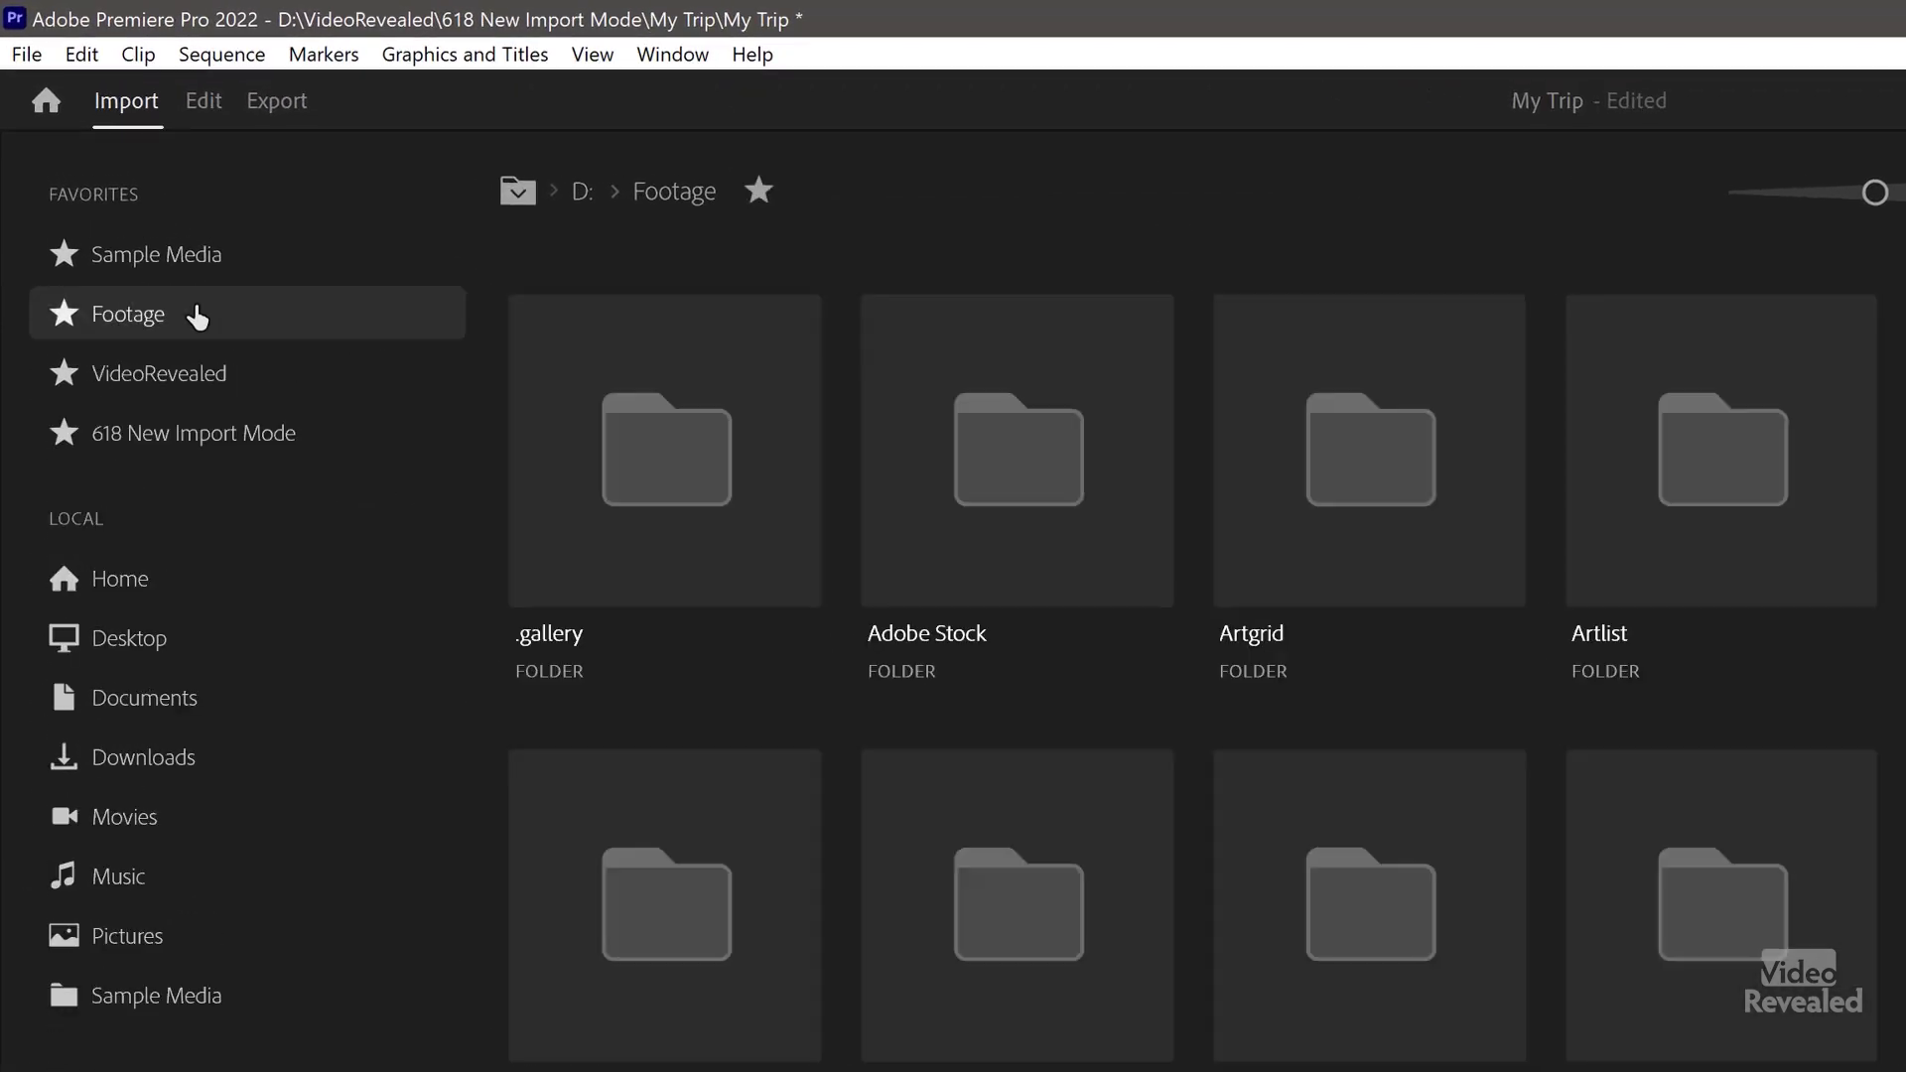
- Add the Artgrid and Artlist subfolders of Footage to the favorites
{"action": "left_click", "coordinate": [1394, 660]}
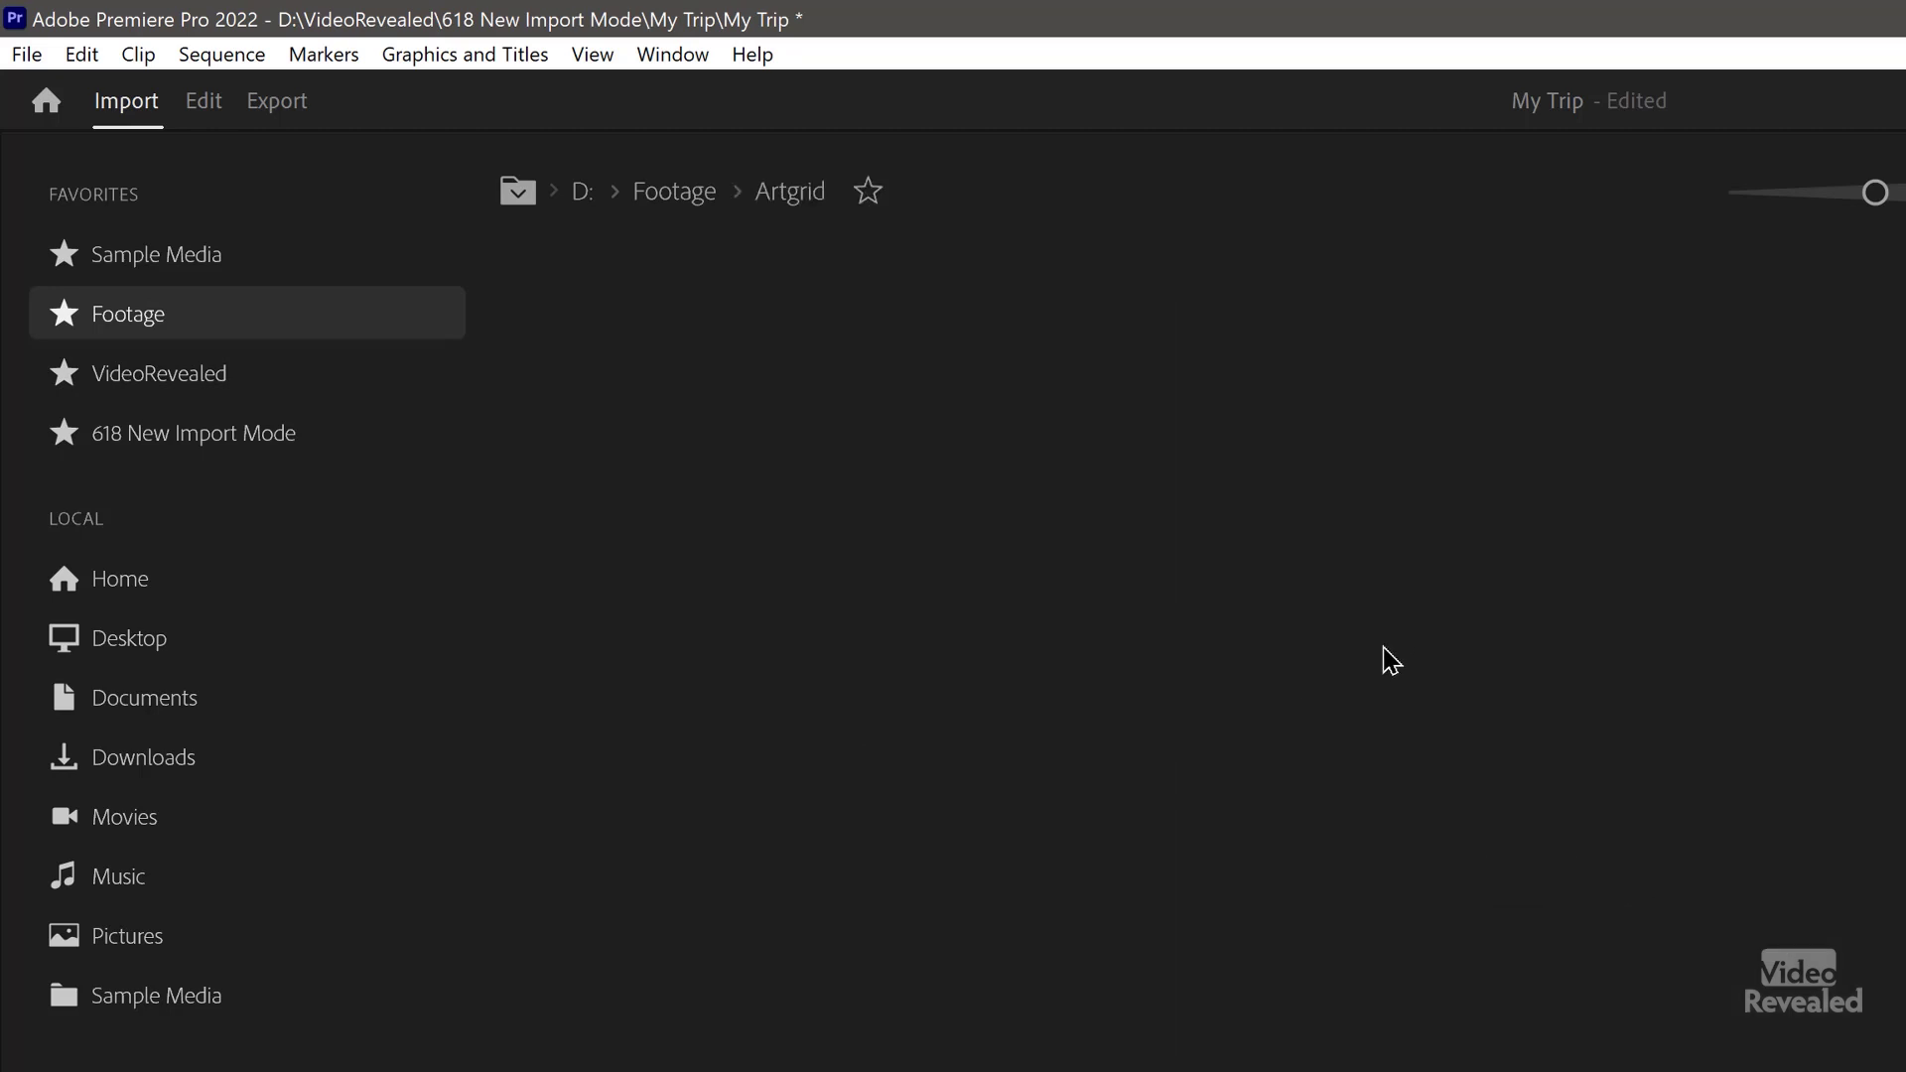
{"action": "left_click", "coordinate": [870, 194]}
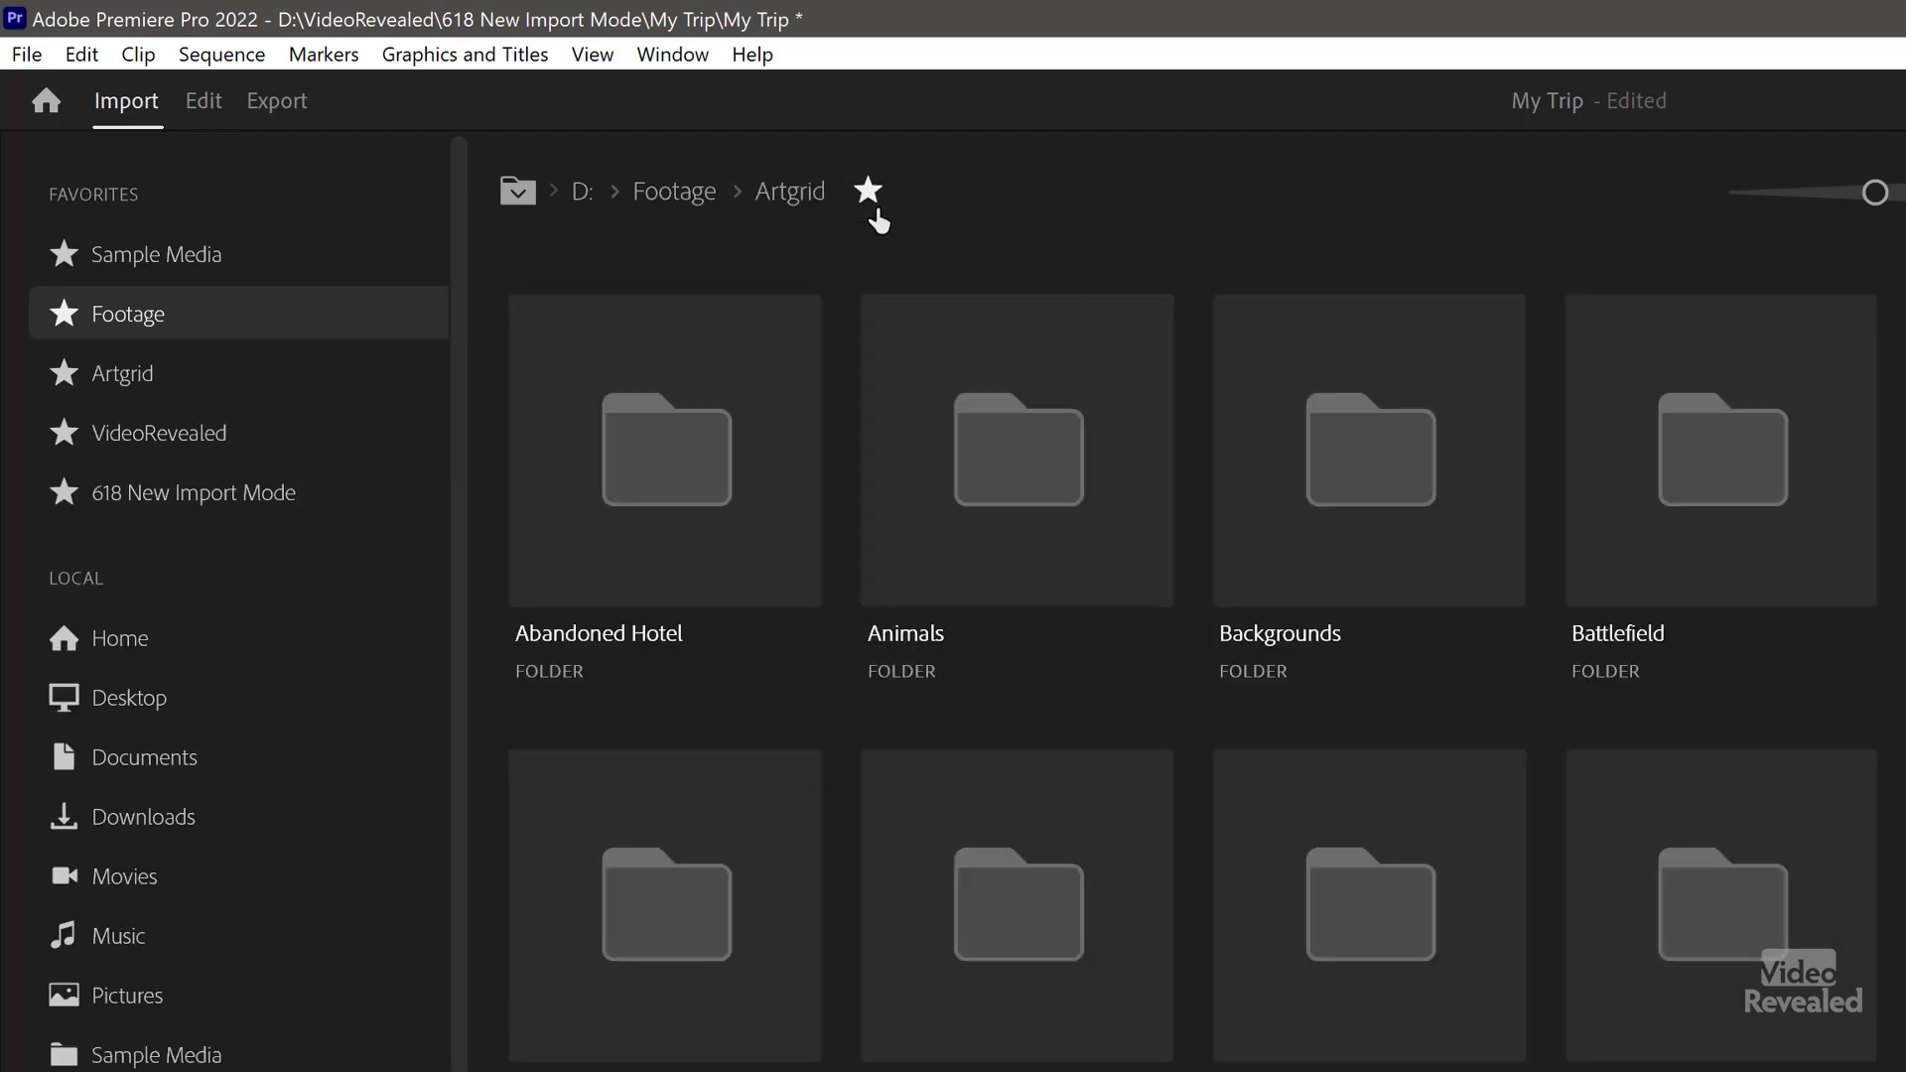
{"action": "left_click", "coordinate": [683, 193]}
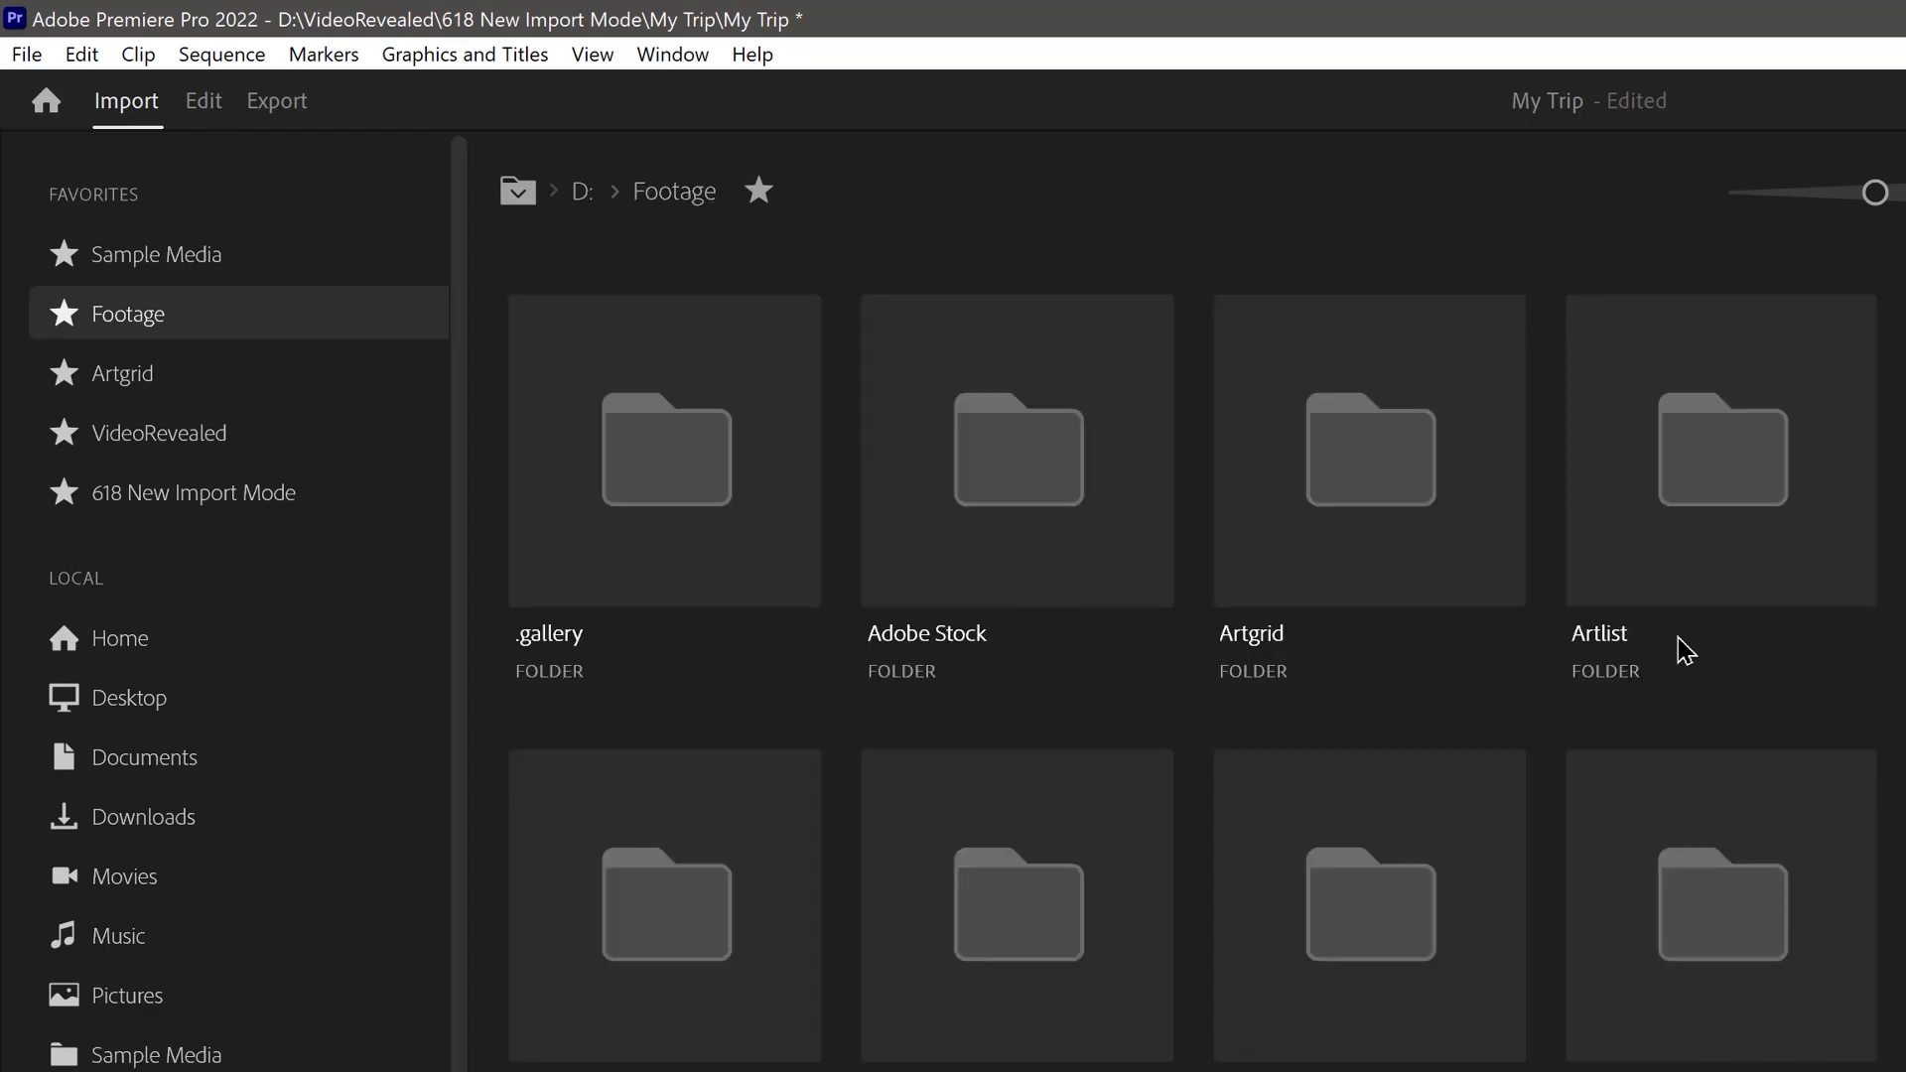
{"action": "double_click", "coordinate": [1674, 664]}
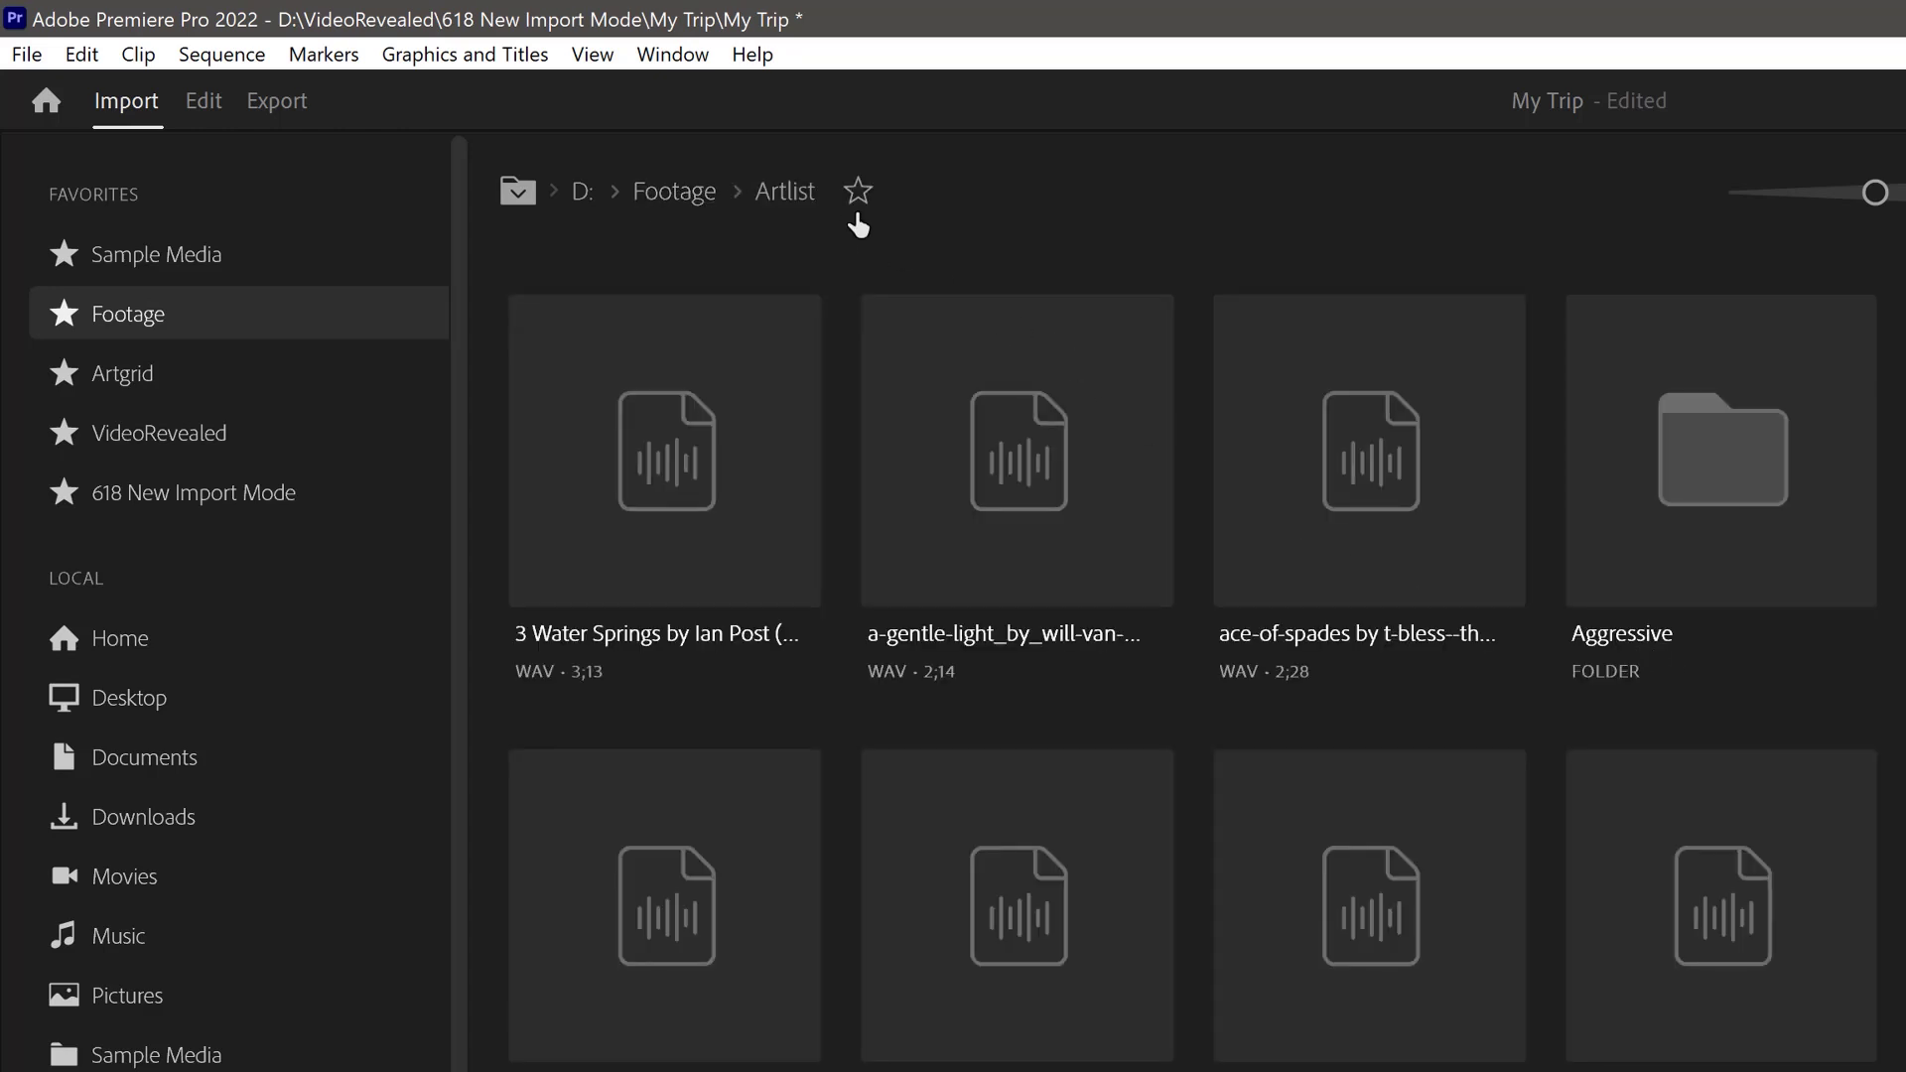
{"action": "left_click", "coordinate": [858, 191]}
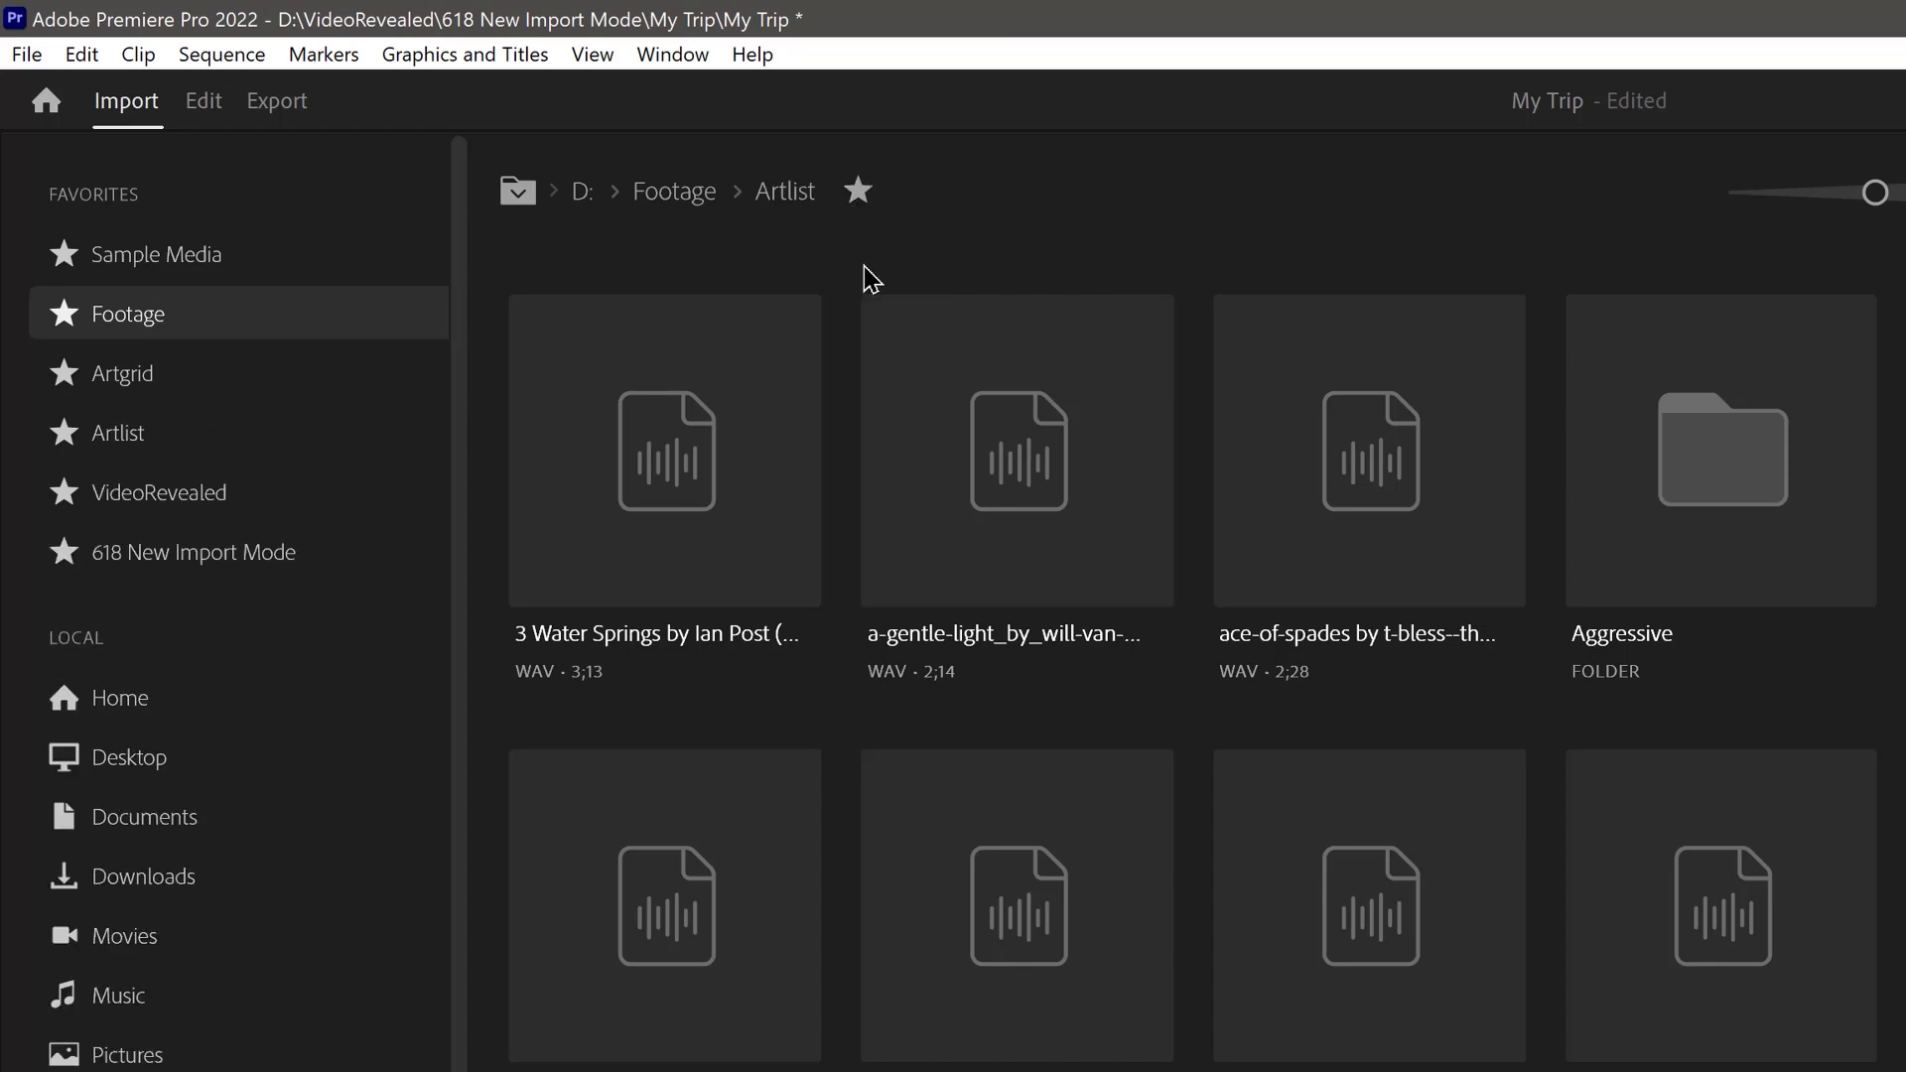
- Browse the favorite folders Artgrid, Artlist, Footage and Sample Media to examine their contents
{"action": "left_click", "coordinate": [159, 382]}
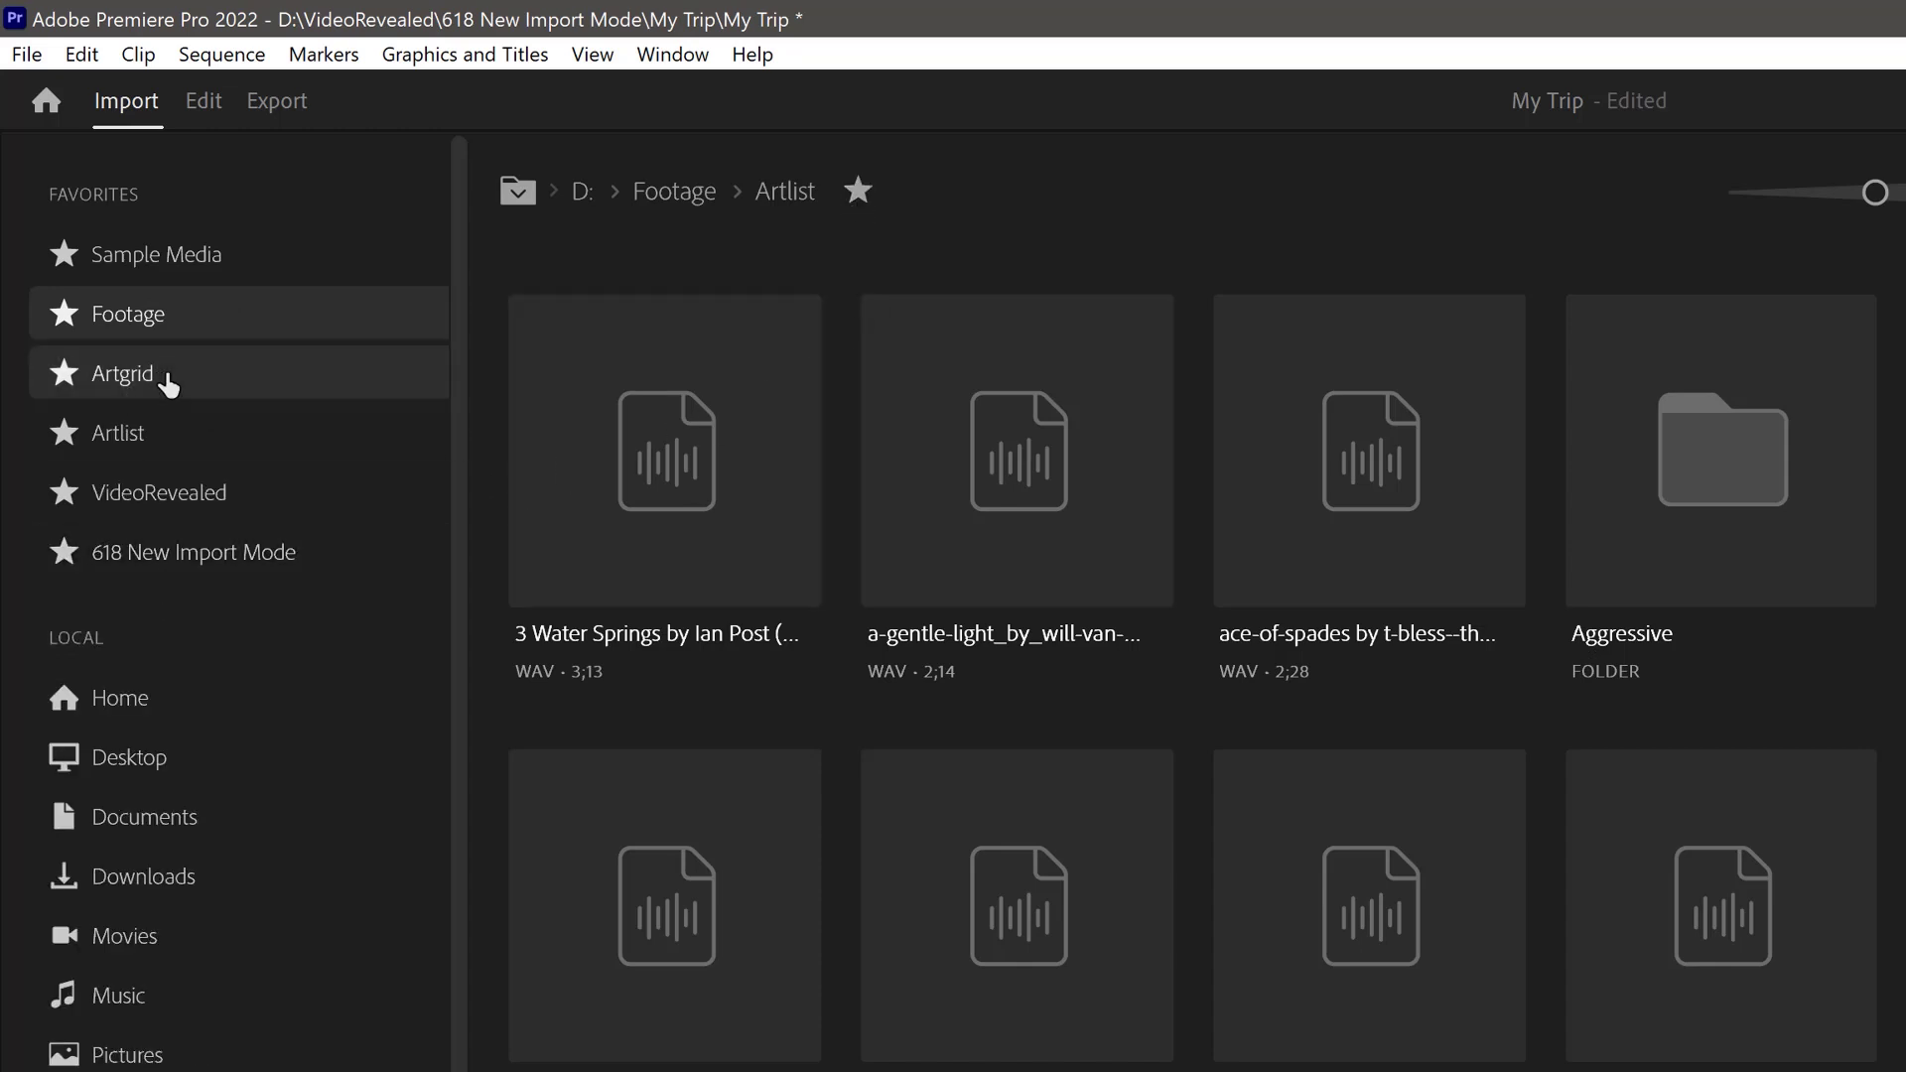
{"action": "left_click", "coordinate": [185, 442]}
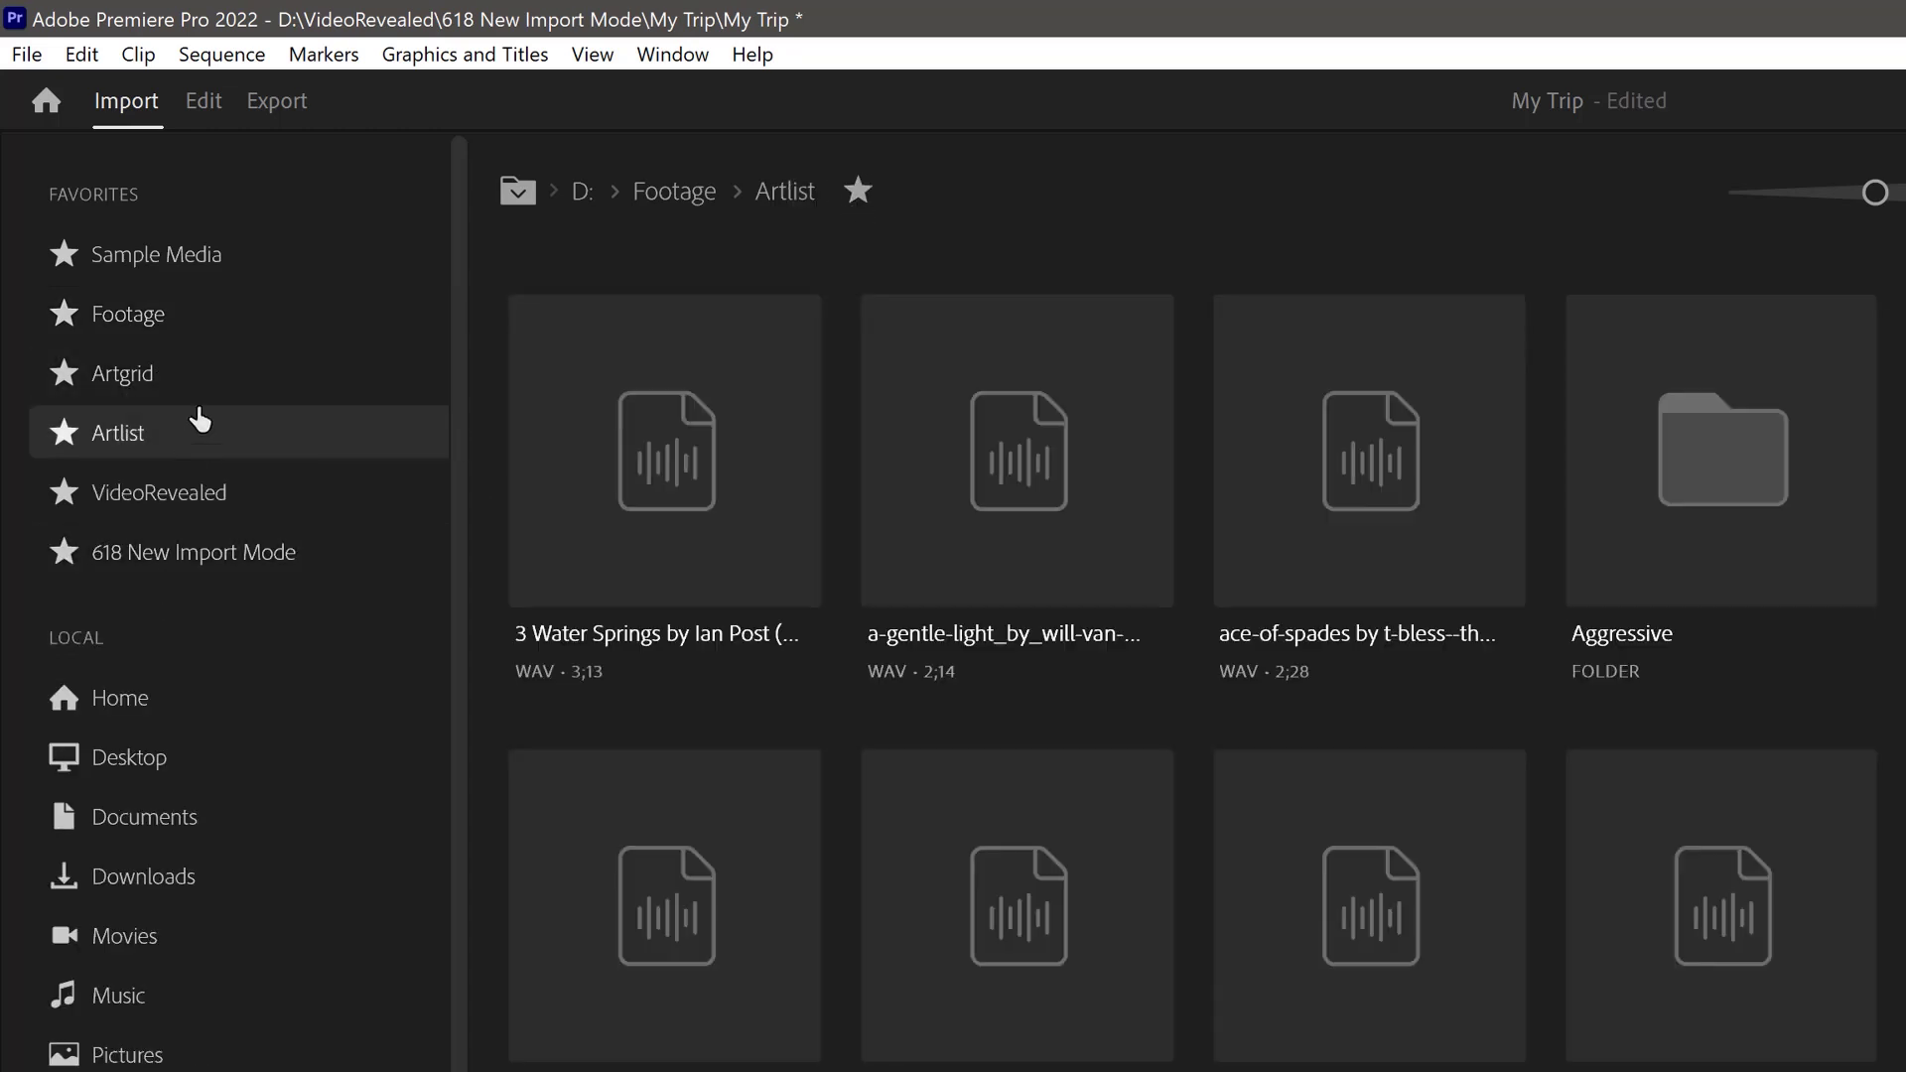
{"action": "left_click", "coordinate": [220, 335]}
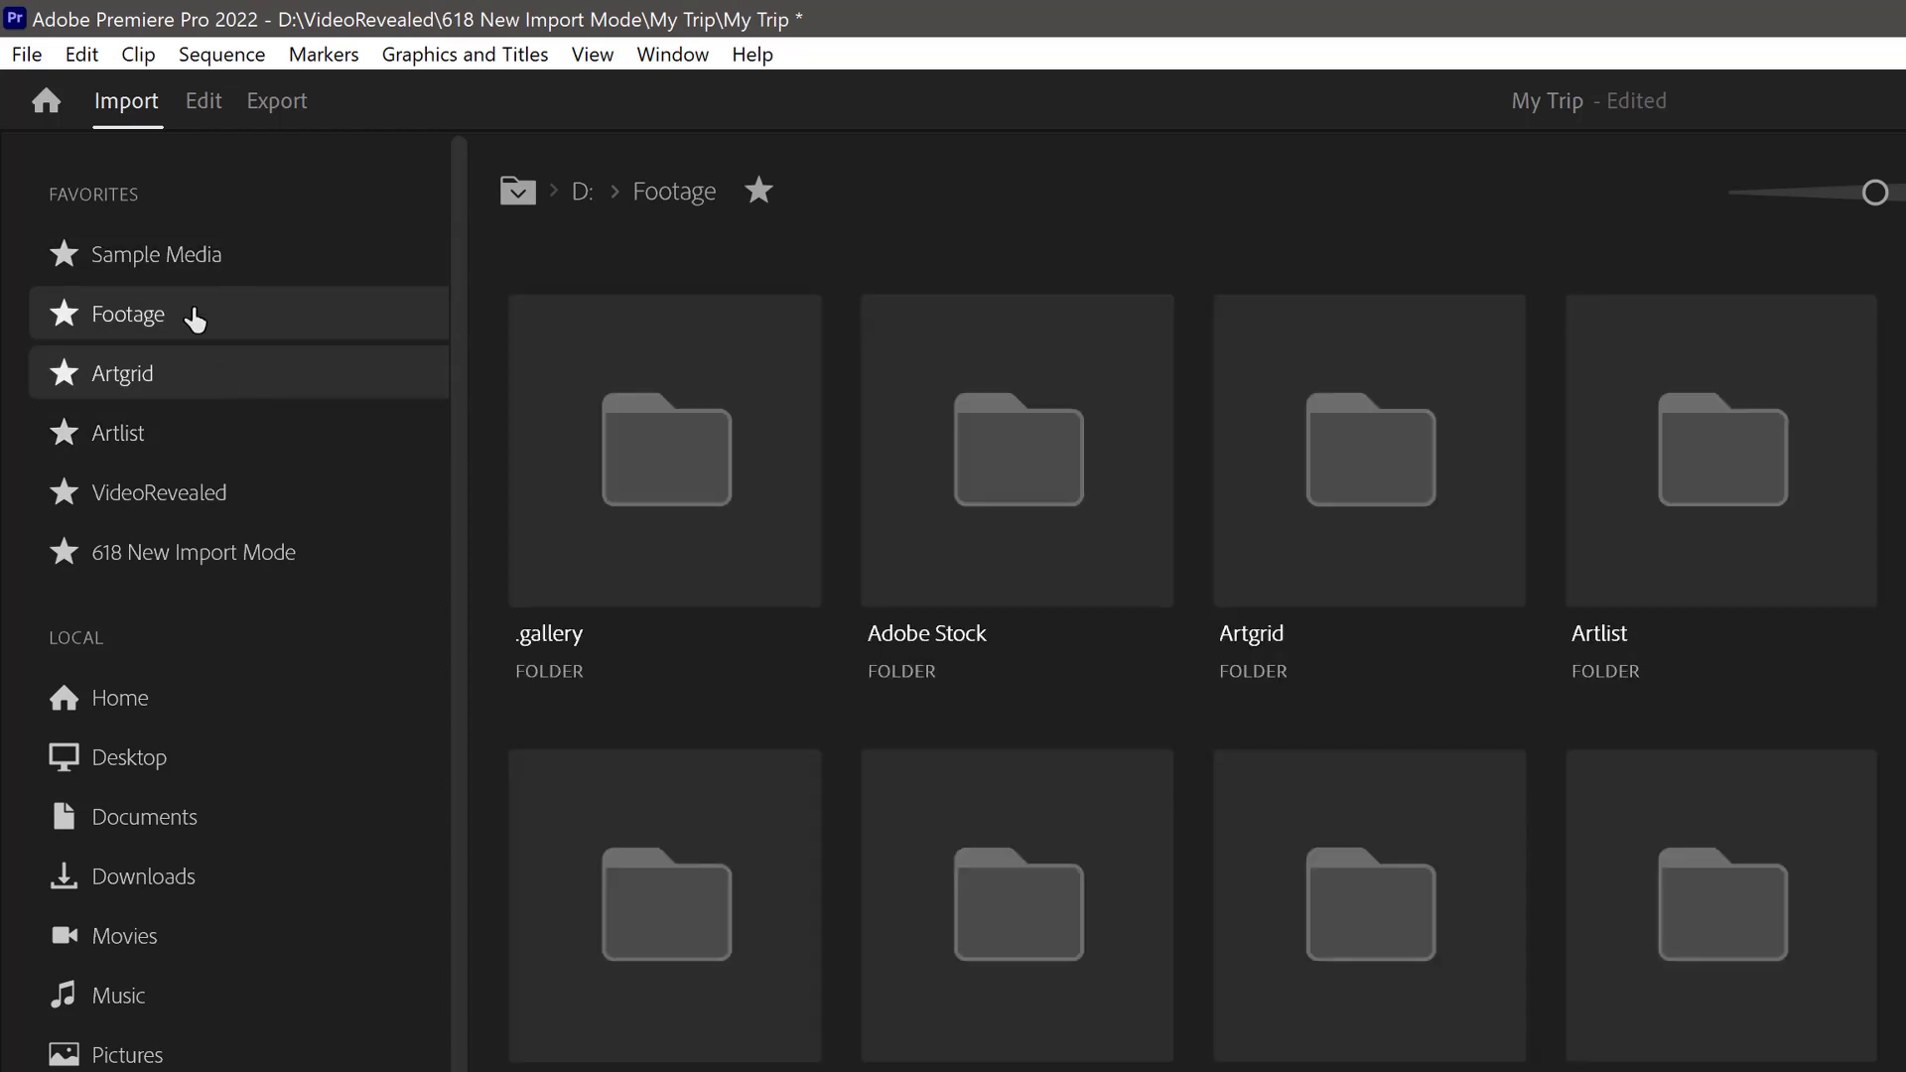
{"action": "left_click", "coordinate": [242, 259]}
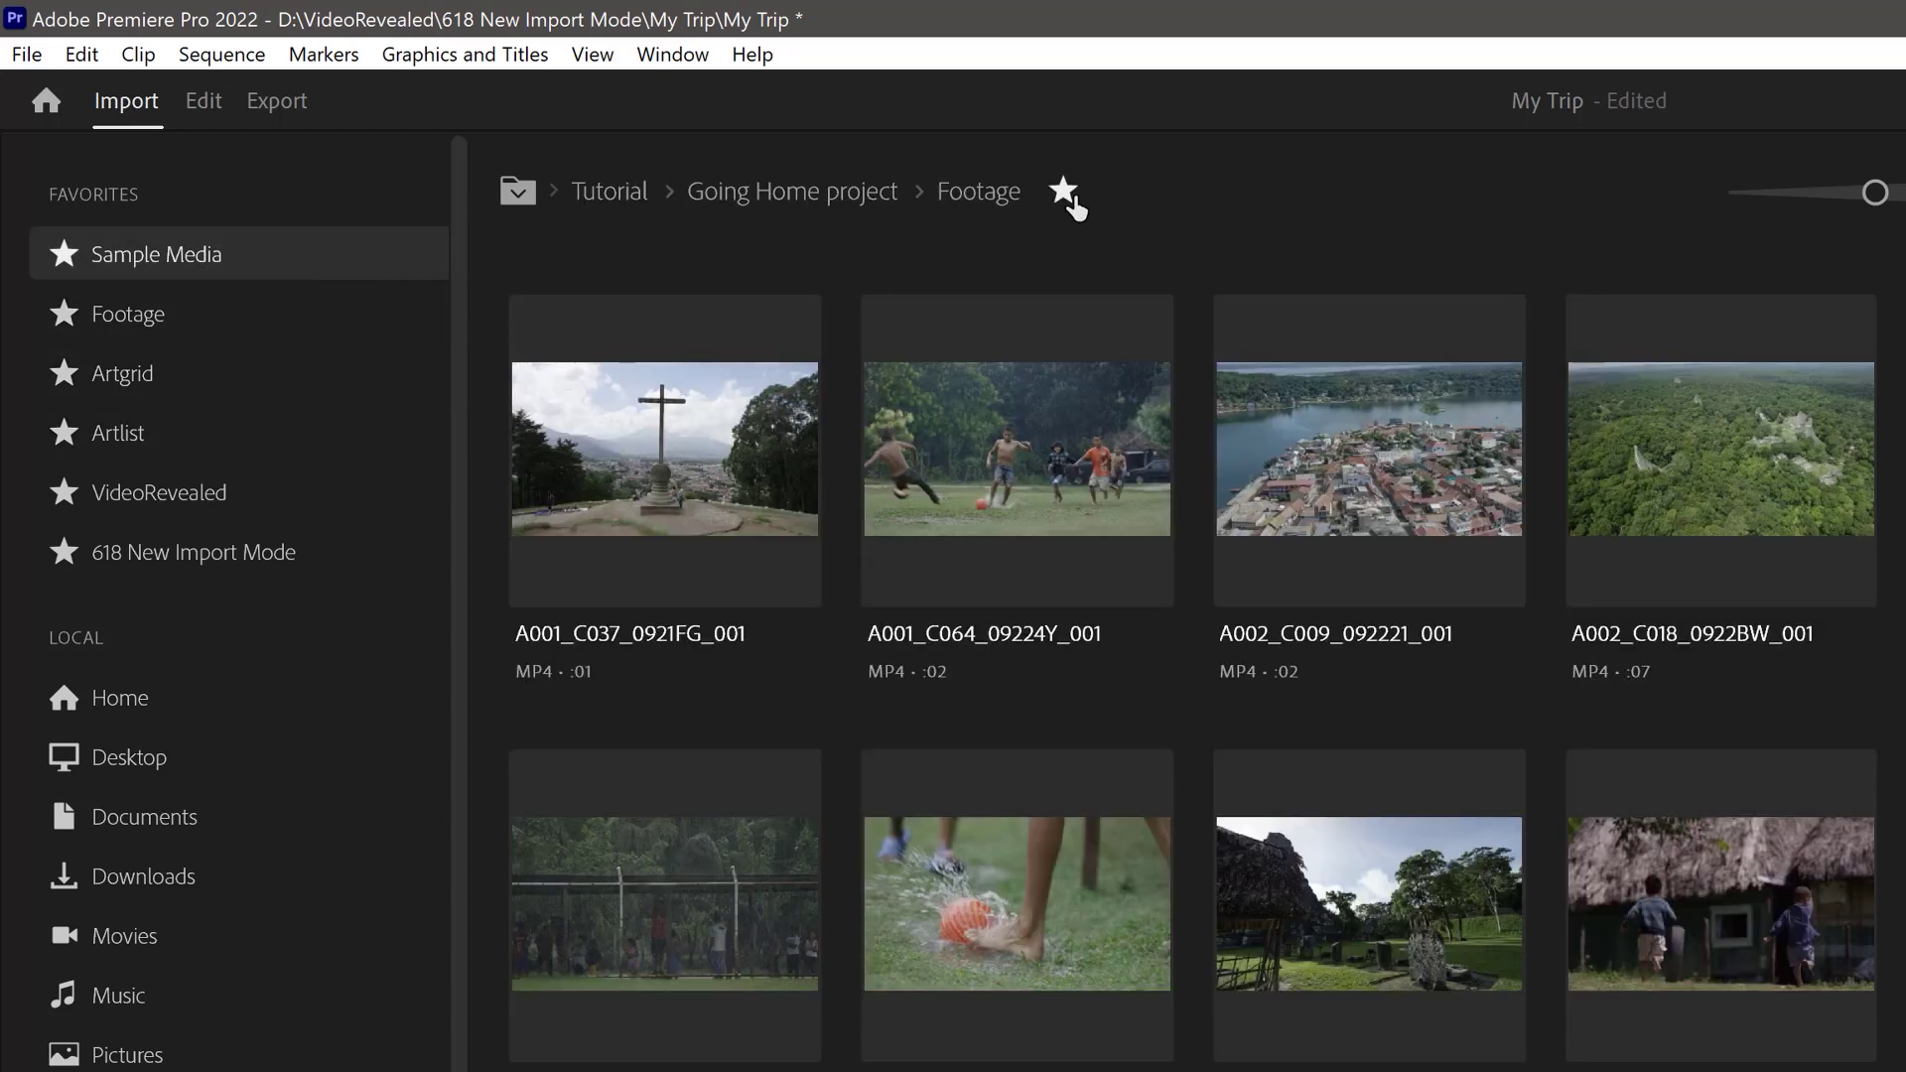